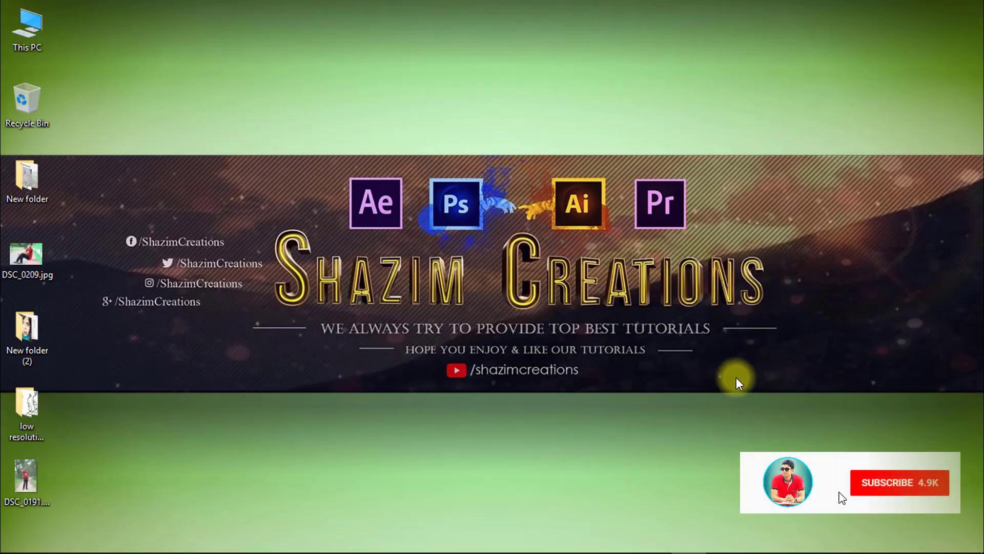
Switch to Photoshop and open the photo DSC_0191.JPG from the Desktop.
{"action": "left_click", "coordinate": [553, 543]}
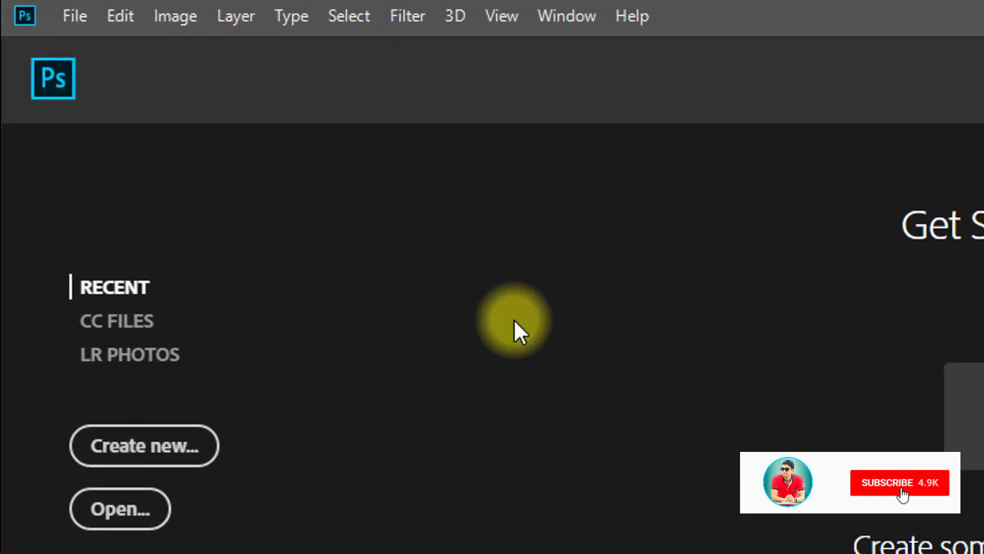
{"action": "left_click", "coordinate": [71, 21]}
{"action": "left_click", "coordinate": [94, 72]}
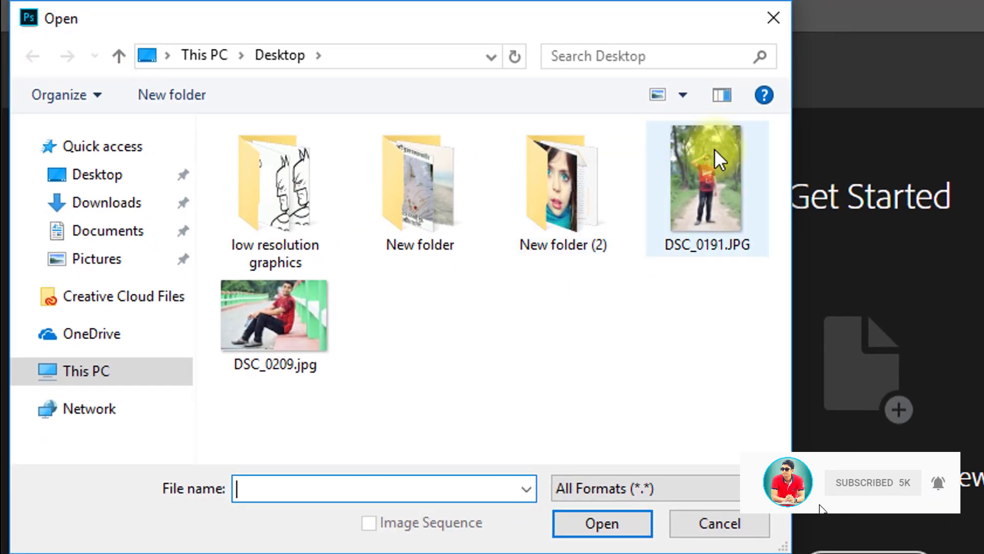
{"action": "left_click", "coordinate": [710, 154]}
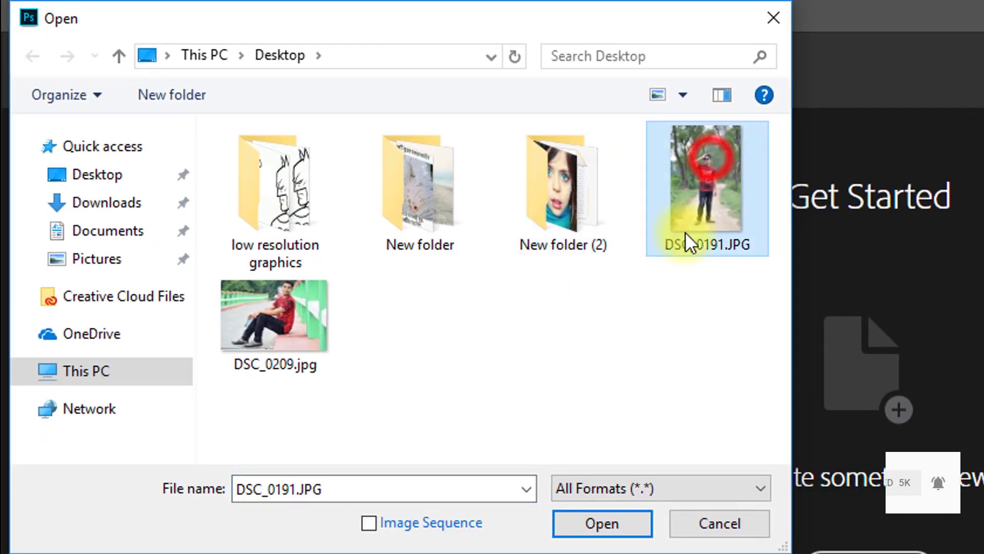
{"action": "left_click", "coordinate": [597, 522]}
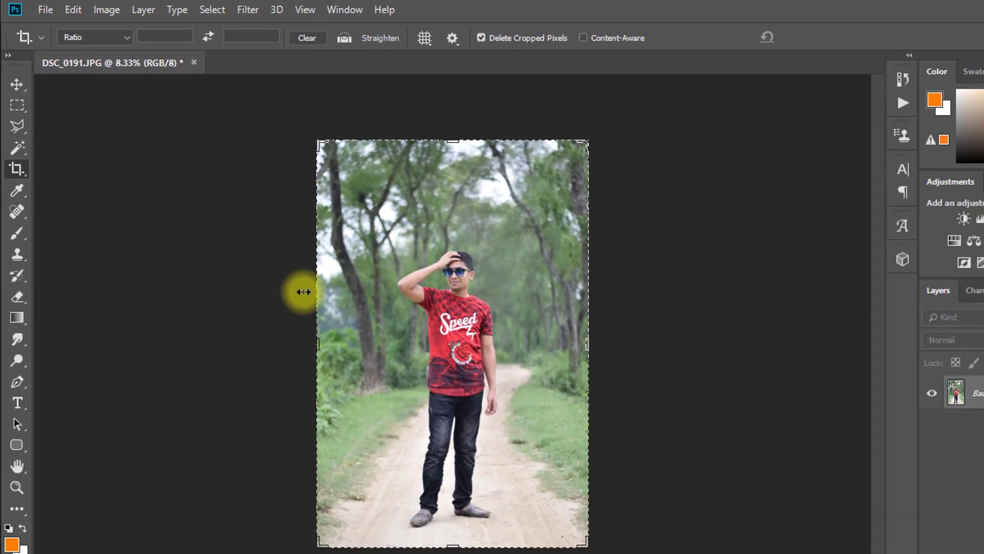
Start a Pen tool path at the outer edge of the man's trouser leg, just above the ankle folds on the photo's left side.
{"action": "left_click_drag", "start_coordinate": [487, 275], "coordinate": [585, 276]}
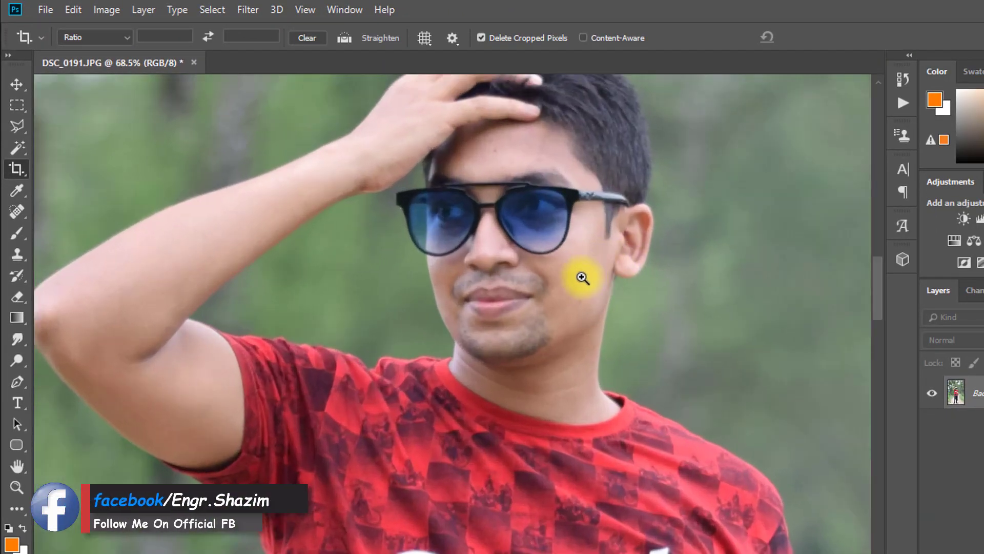
{"action": "scroll", "coordinate": [582, 277], "scroll_direction": "down", "scroll_amount": 10}
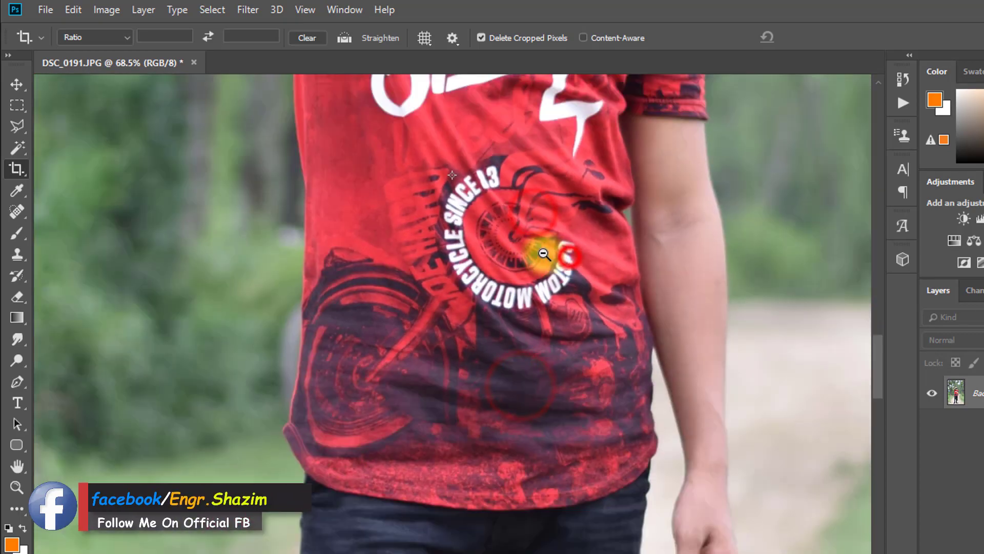
{"action": "left_click_drag", "start_coordinate": [544, 254], "coordinate": [540, 318]}
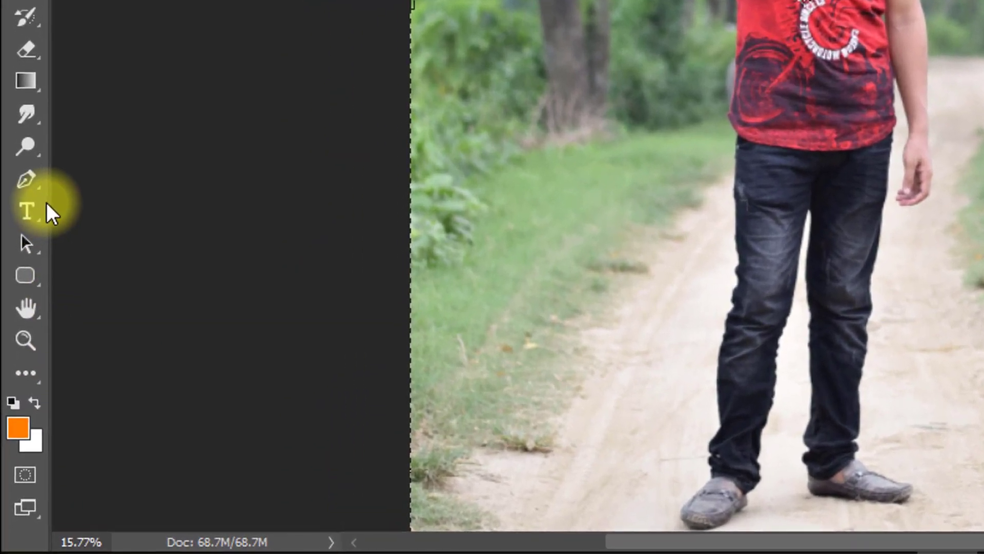
{"action": "right_click", "coordinate": [26, 179]}
{"action": "left_click", "coordinate": [118, 178]}
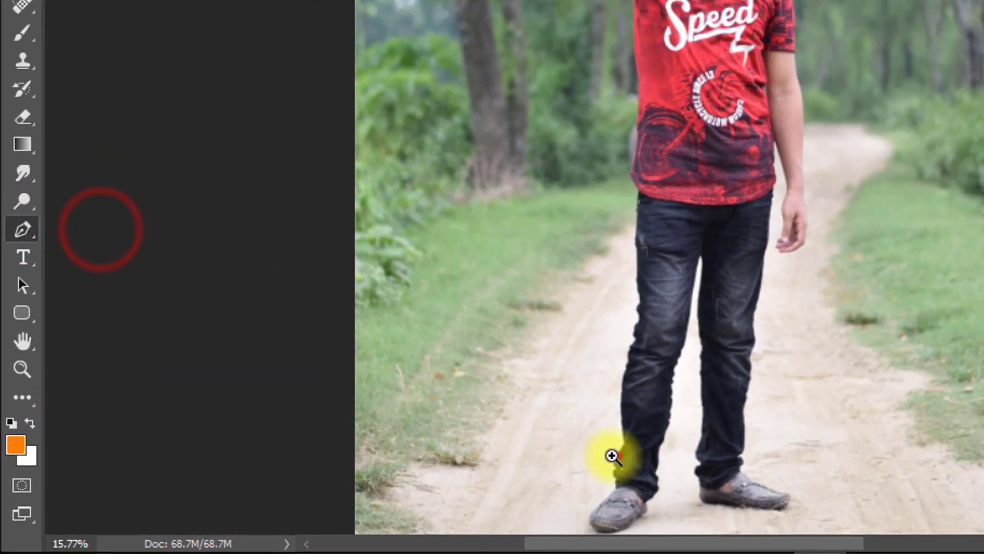
{"action": "left_click_drag", "start_coordinate": [613, 456], "coordinate": [598, 285]}
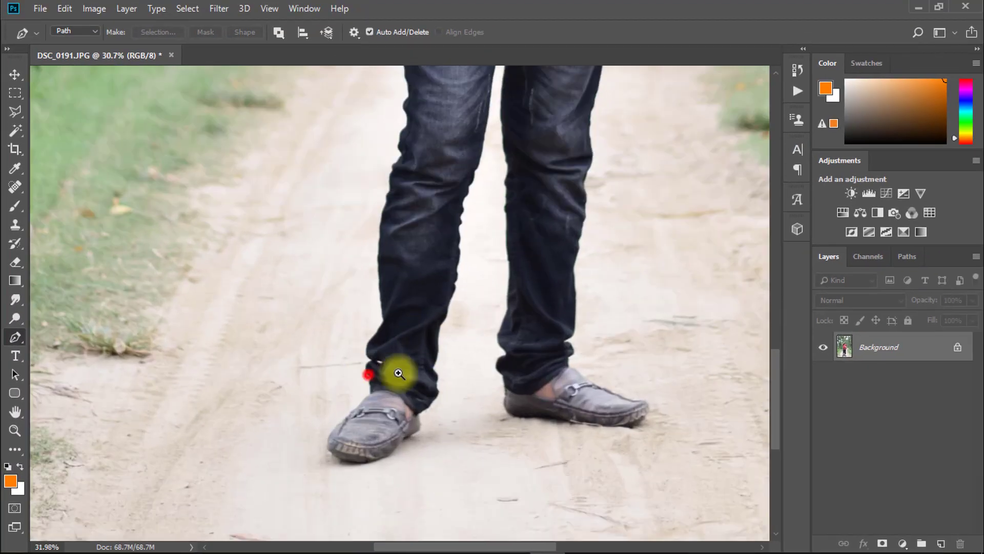
{"action": "left_click_drag", "start_coordinate": [399, 374], "coordinate": [422, 378]}
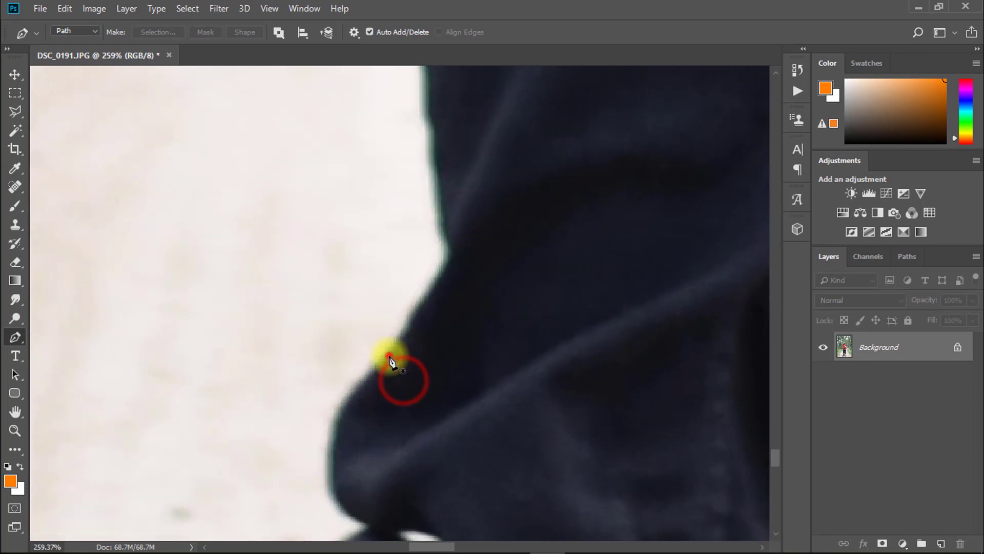
{"action": "left_click_drag", "start_coordinate": [441, 204], "coordinate": [442, 334]}
{"action": "left_click", "coordinate": [429, 260]}
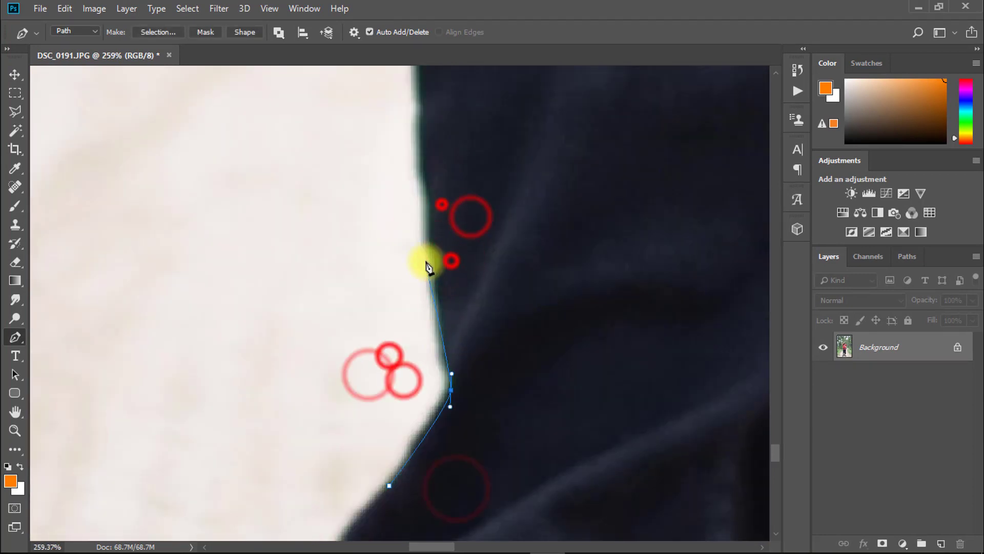
Continue the path up the outer edge of the trouser leg and along the side of the red shirt.
{"action": "left_click_drag", "start_coordinate": [417, 132], "coordinate": [413, 268]}
{"action": "left_click", "coordinate": [397, 252]}
{"action": "left_click_drag", "start_coordinate": [404, 195], "coordinate": [387, 349]}
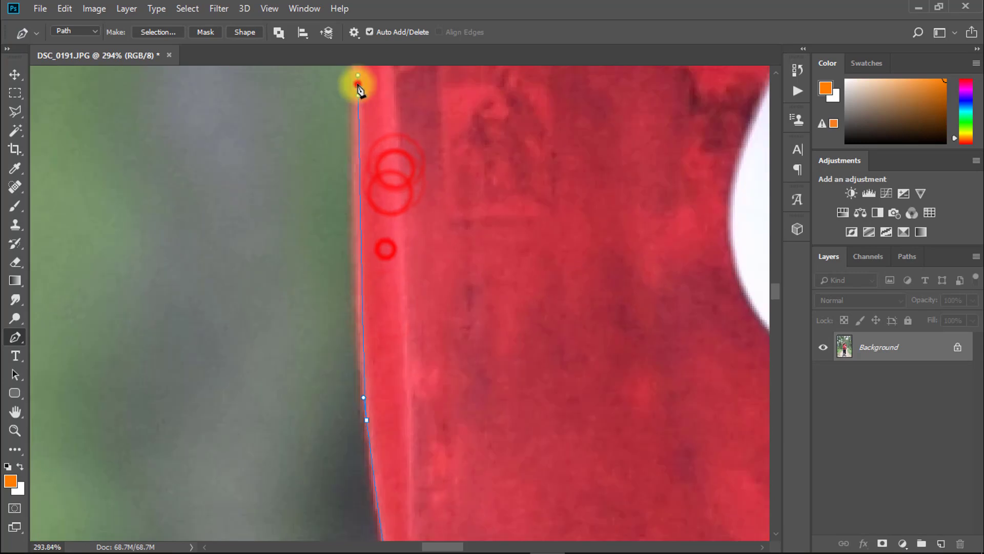
{"action": "left_click_drag", "start_coordinate": [358, 88], "coordinate": [337, 293]}
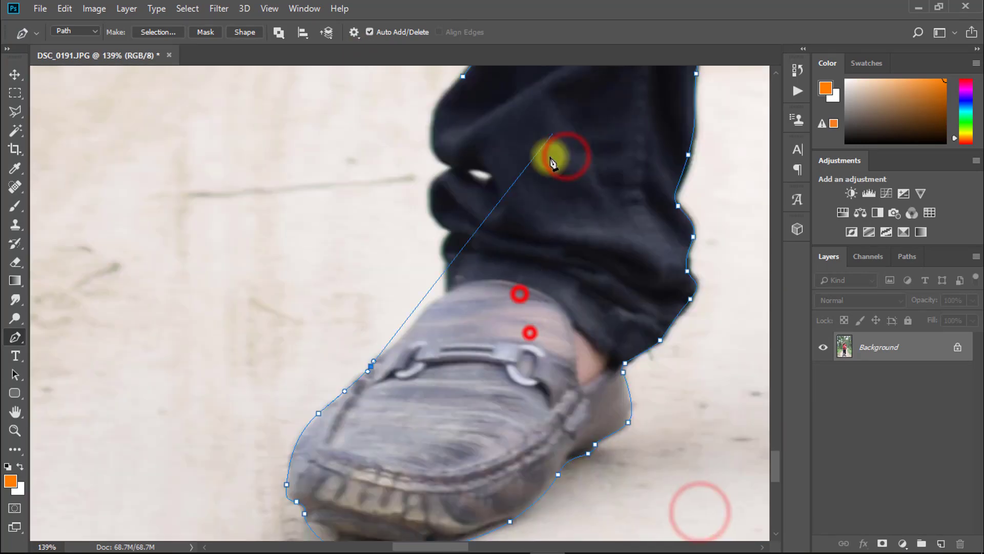
Trace the path from the shoe up around the trouser cuff folds and close it at its starting point.
{"action": "left_click_drag", "start_coordinate": [378, 350], "coordinate": [480, 266]}
{"action": "left_click_drag", "start_coordinate": [547, 159], "coordinate": [512, 374]}
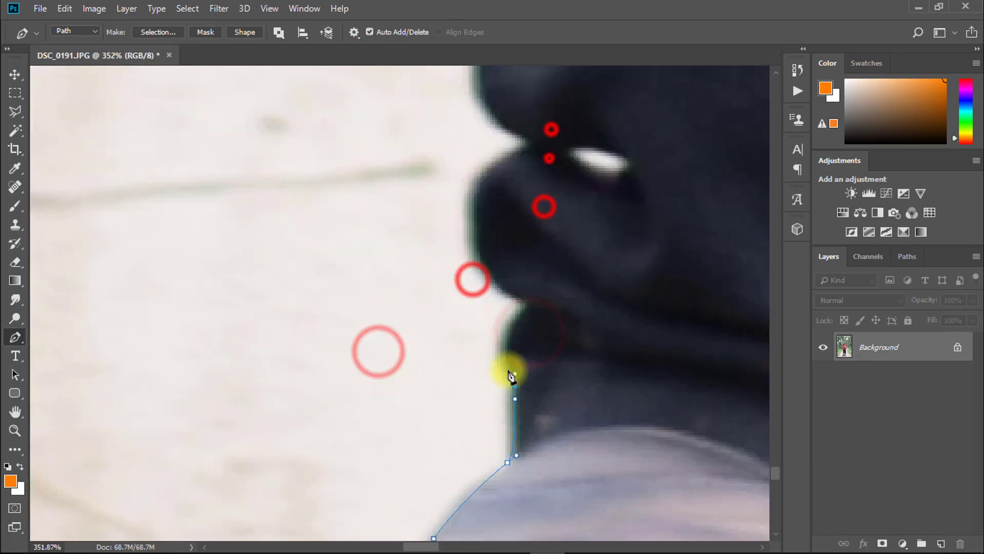
{"action": "left_click", "coordinate": [499, 287]}
{"action": "left_click", "coordinate": [480, 180]}
{"action": "left_click_drag", "start_coordinate": [521, 134], "coordinate": [538, 143]}
{"action": "scroll", "coordinate": [523, 302], "scroll_direction": "up", "scroll_amount": 10}
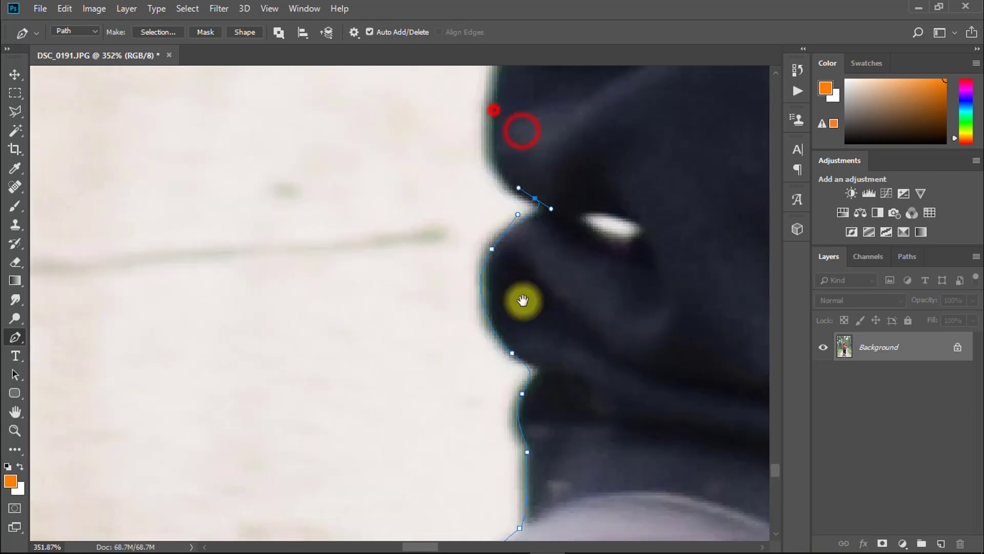
{"action": "left_click_drag", "start_coordinate": [536, 205], "coordinate": [569, 177]}
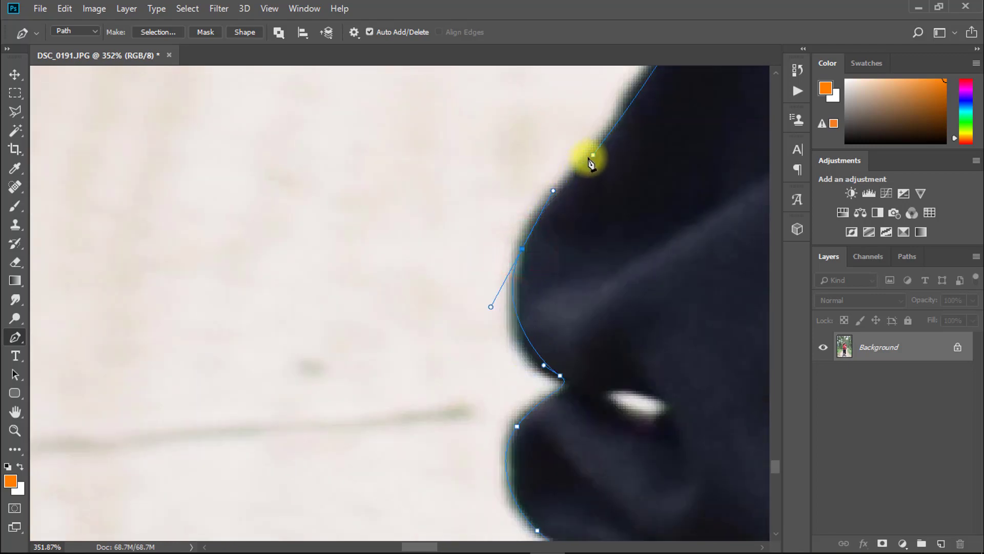
{"action": "left_click", "coordinate": [584, 196], "text": "alt"}
{"action": "scroll", "coordinate": [549, 317], "scroll_direction": "up", "scroll_amount": 5}
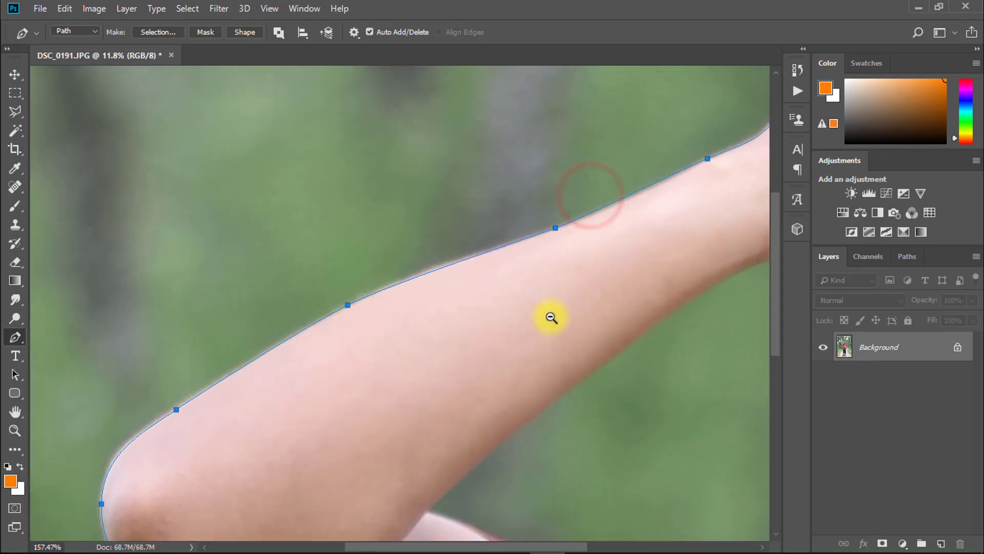
Start a second path under the raised forearm and trace it past the wrist and hair to the sunglasses' outer corner.
{"action": "left_click", "coordinate": [542, 419], "text": "ctrl"}
{"action": "left_click", "coordinate": [369, 229], "text": "ctrl"}
{"action": "left_click", "coordinate": [418, 218], "text": "ctrl"}
{"action": "left_click", "coordinate": [279, 229]}
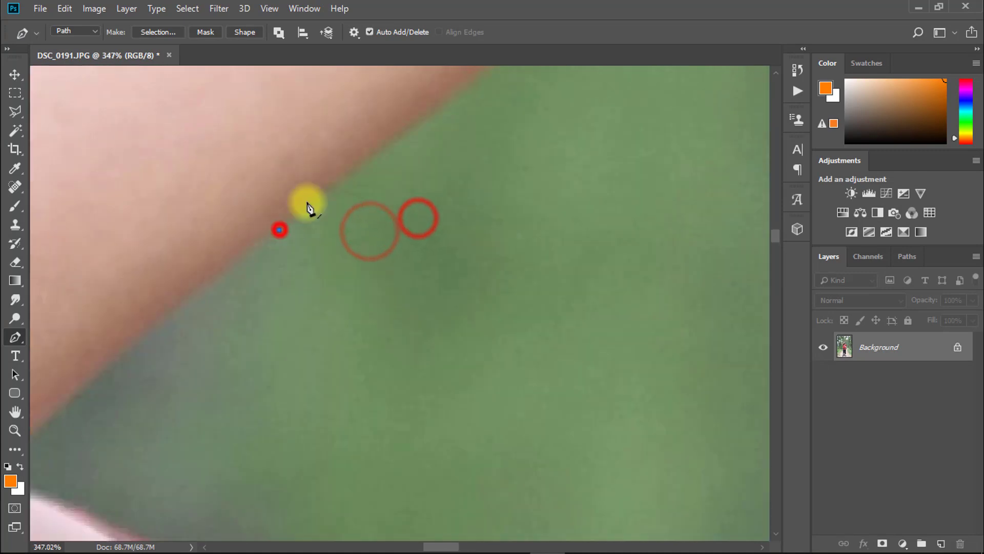
{"action": "left_click_drag", "start_coordinate": [485, 84], "coordinate": [377, 318]}
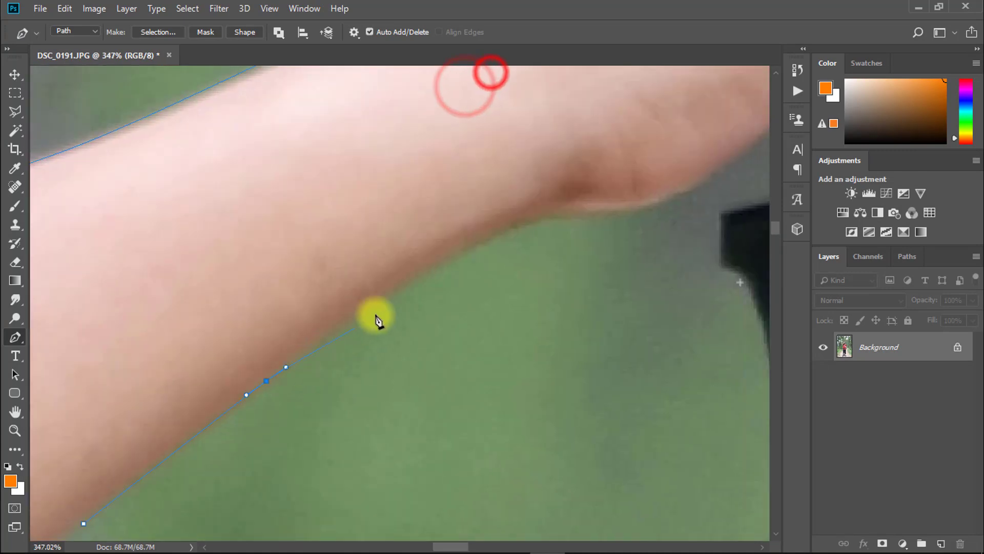
{"action": "left_click", "coordinate": [417, 215]}
{"action": "left_click", "coordinate": [450, 248]}
{"action": "left_click_drag", "start_coordinate": [533, 211], "coordinate": [629, 314]}
{"action": "left_click", "coordinate": [628, 308]}
{"action": "left_click_drag", "start_coordinate": [477, 333], "coordinate": [464, 338]}
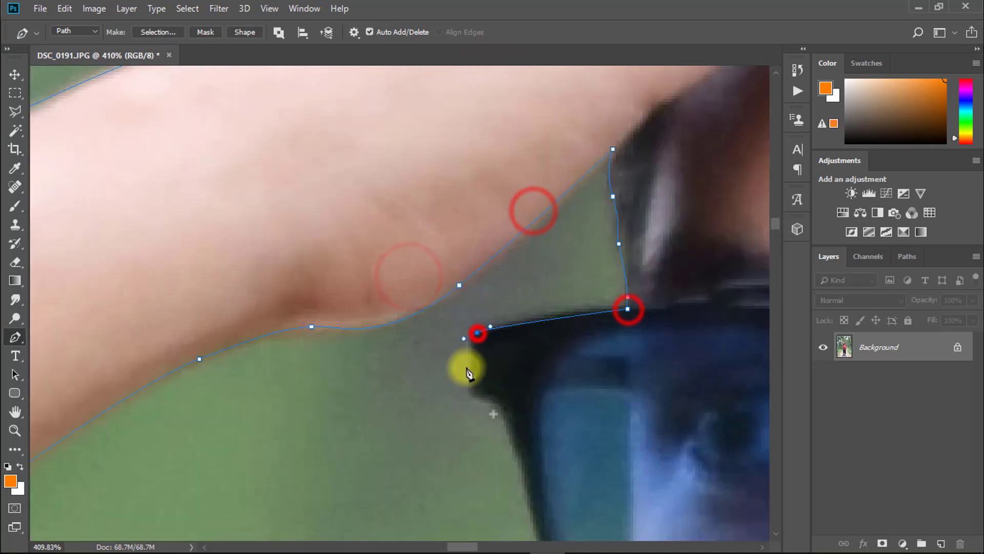
Continue the inner path around the rim of the sunglasses and down the edge of the cheek.
{"action": "left_click_drag", "start_coordinate": [512, 441], "coordinate": [525, 491]}
{"action": "scroll", "coordinate": [563, 415], "scroll_direction": "down", "scroll_amount": 5}
{"action": "left_click", "coordinate": [617, 429]}
{"action": "left_click", "coordinate": [626, 466]}
{"action": "scroll", "coordinate": [441, 162], "scroll_direction": "down", "scroll_amount": 6}
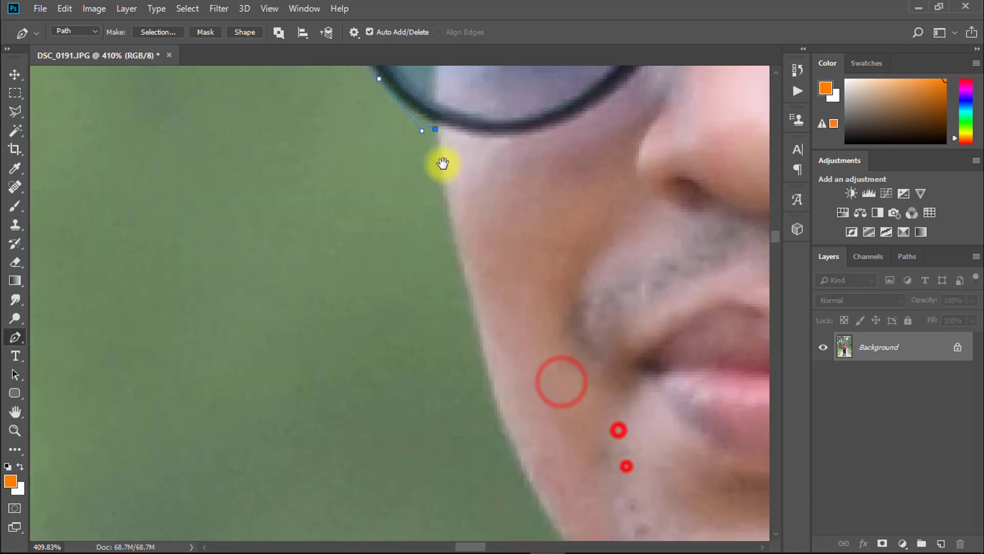
{"action": "left_click", "coordinate": [520, 466]}
Trace the inner path along the shirt's shoulder edge to where the upper arm meets the forearm.
{"action": "scroll", "coordinate": [540, 508], "scroll_direction": "down", "scroll_amount": 8}
{"action": "left_click", "coordinate": [393, 294]}
{"action": "left_click", "coordinate": [316, 300]}
{"action": "left_click_drag", "start_coordinate": [220, 316], "coordinate": [207, 305]}
{"action": "left_click", "coordinate": [196, 290]}
{"action": "scroll", "coordinate": [206, 304], "scroll_direction": "left", "scroll_amount": 5}
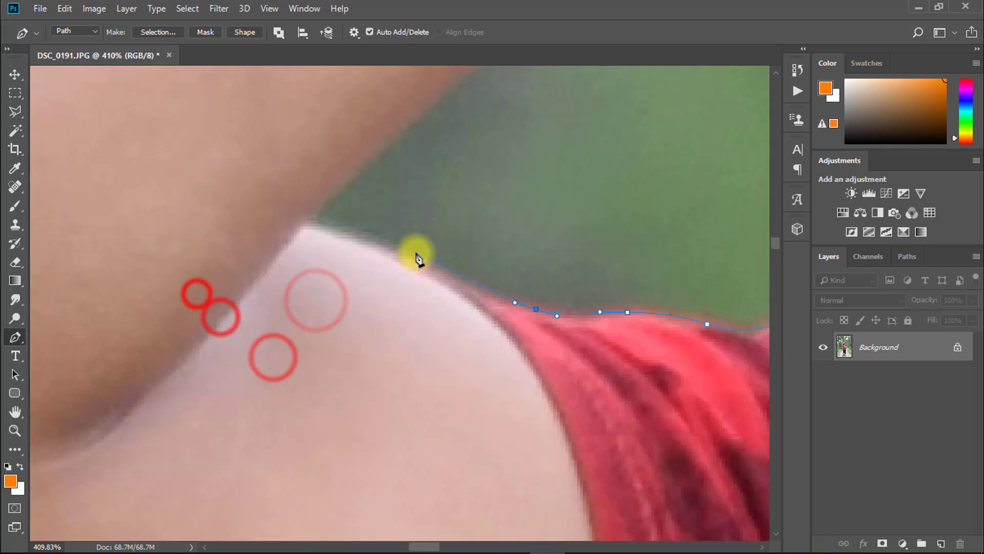
{"action": "left_click", "coordinate": [415, 256]}
{"action": "left_click", "coordinate": [324, 223]}
Trace the inner path back up the underside of the forearm and close it at its starting point.
{"action": "scroll", "coordinate": [325, 226], "scroll_direction": "up", "scroll_amount": 3}
{"action": "left_click", "coordinate": [282, 181]}
{"action": "left_click", "coordinate": [298, 162]}
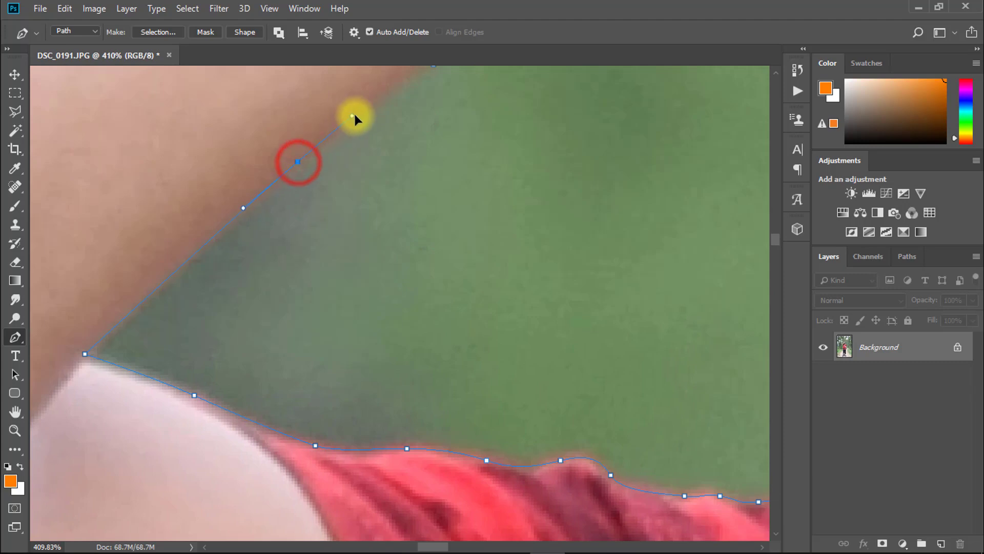
{"action": "left_click_drag", "start_coordinate": [404, 104], "coordinate": [315, 298]}
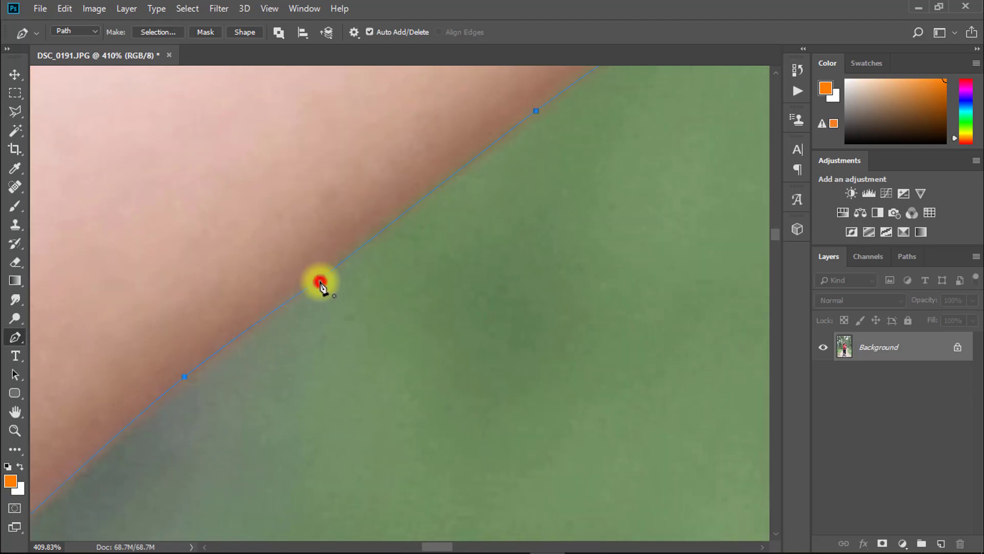
{"action": "left_click", "coordinate": [320, 283]}
Convert the paths around the man into a new anti-aliased selection with a 0.1-pixel feather radius.
{"action": "scroll", "coordinate": [319, 279], "scroll_direction": "down", "scroll_amount": 8}
{"action": "scroll", "coordinate": [487, 285], "scroll_direction": "up", "scroll_amount": 5}
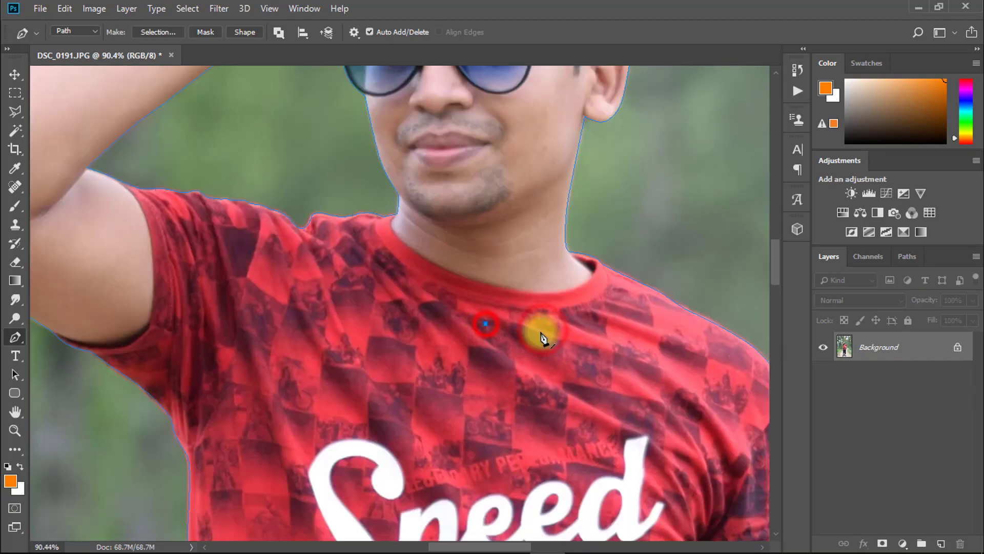
{"action": "scroll", "coordinate": [484, 299], "scroll_direction": "down", "scroll_amount": 2}
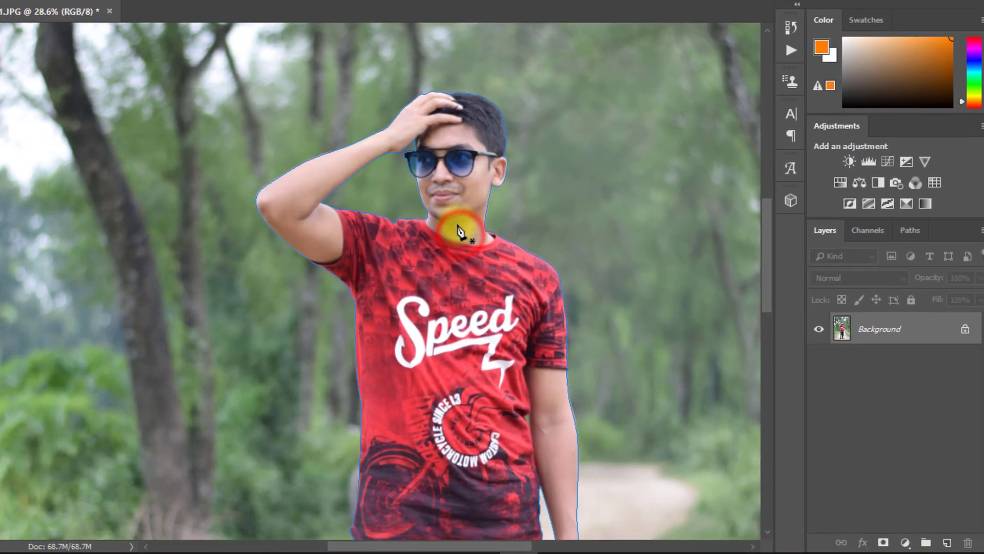
{"action": "right_click", "coordinate": [490, 259]}
{"action": "left_click", "coordinate": [410, 241]}
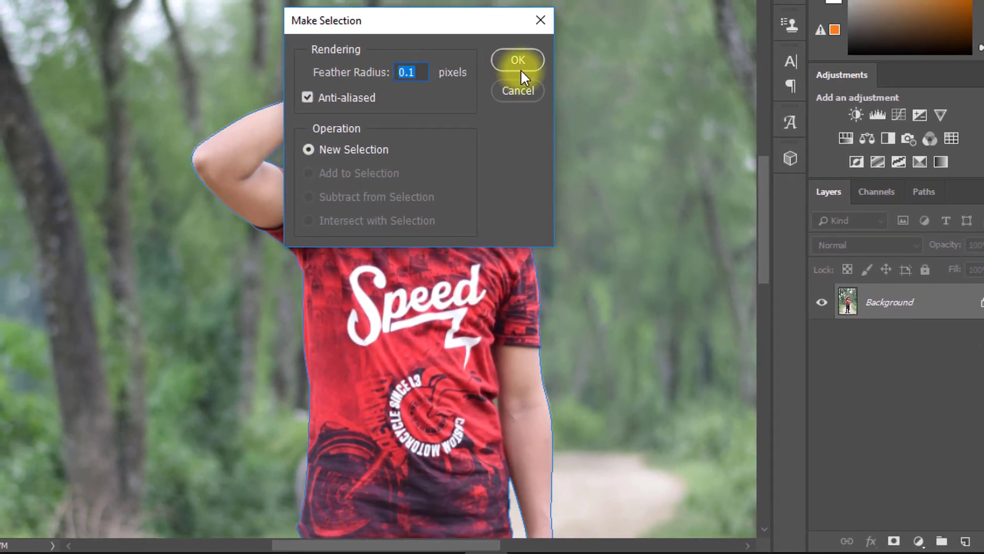
{"action": "left_click", "coordinate": [475, 14]}
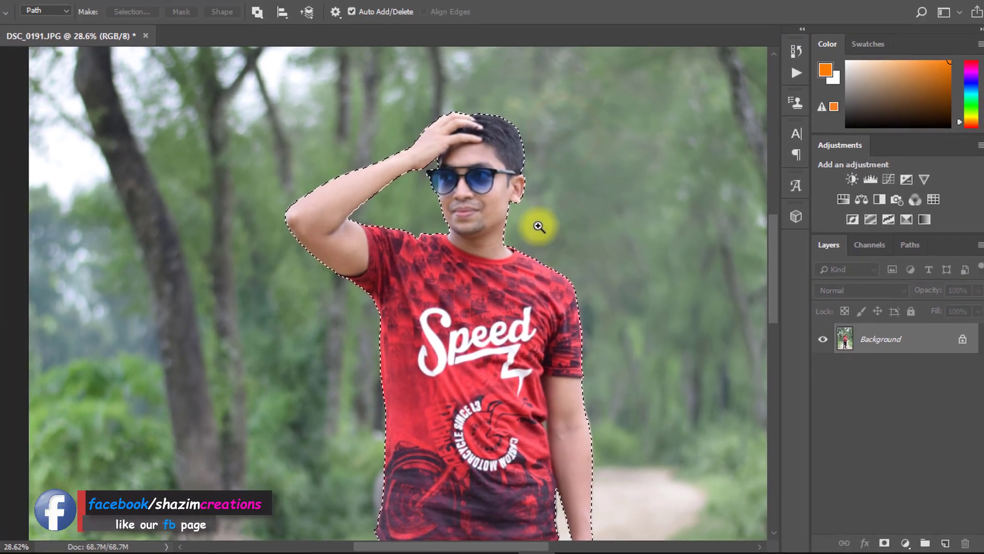
Open the selection in the Select and Mask workspace, with the view on the man's face.
{"action": "scroll", "coordinate": [534, 226], "scroll_direction": "up", "scroll_amount": 5}
{"action": "scroll", "coordinate": [563, 220], "scroll_direction": "down", "scroll_amount": 3}
{"action": "scroll", "coordinate": [576, 229], "scroll_direction": "up", "scroll_amount": 4}
{"action": "key", "text": "ctrl+alt+r"}
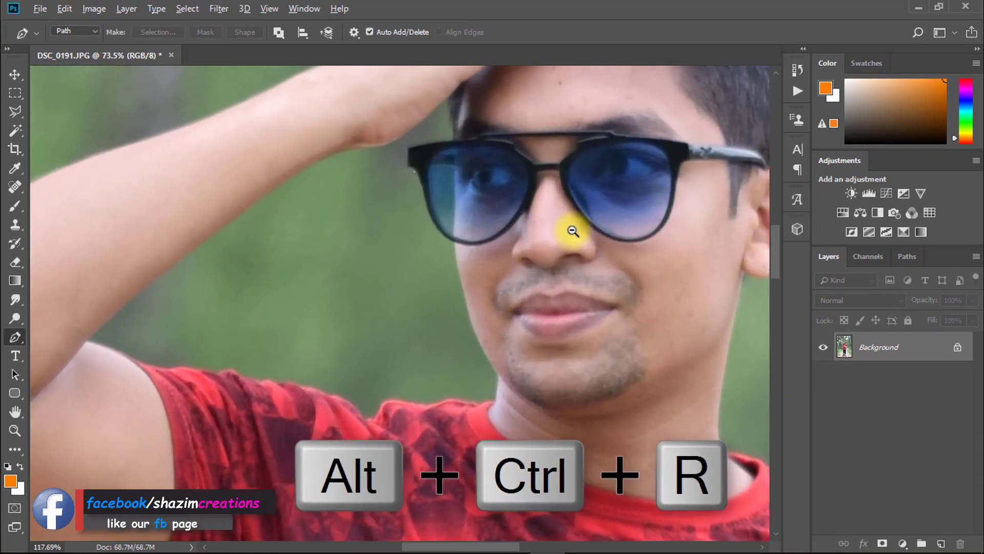
{"action": "scroll", "coordinate": [604, 191], "scroll_direction": "up", "scroll_amount": 2}
{"action": "left_click_drag", "start_coordinate": [604, 191], "coordinate": [502, 272]}
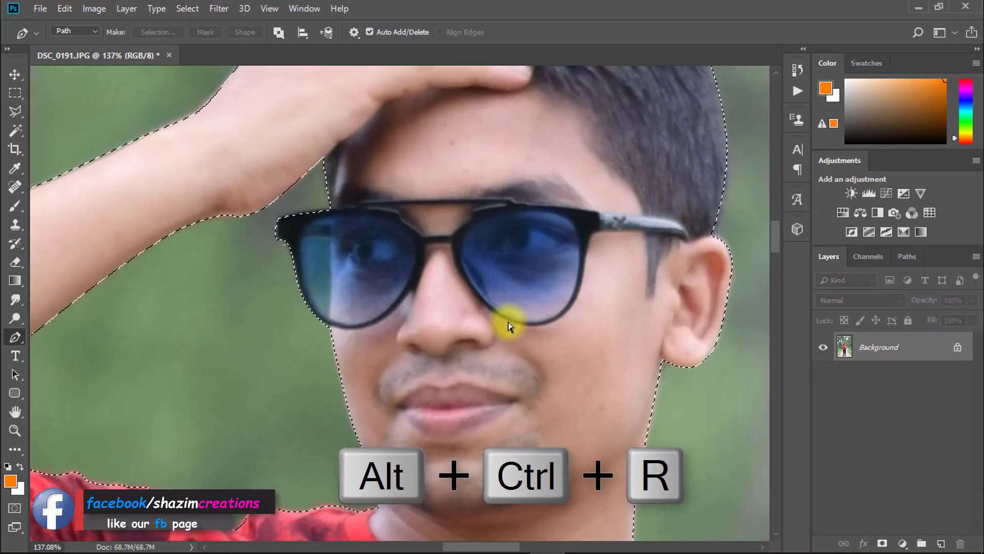
{"action": "key", "text": "ctrl+alt+r"}
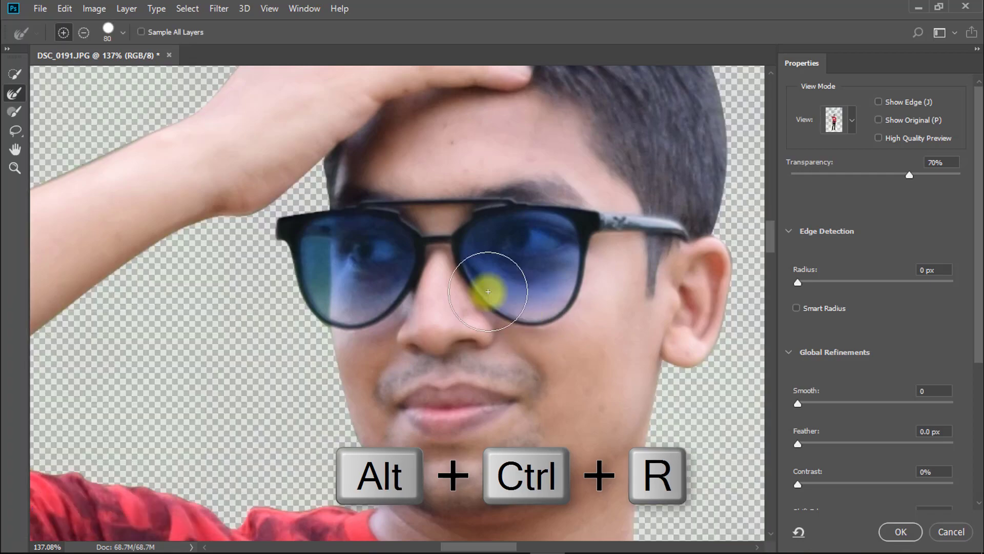
Refine the hair edge along the top of the man's head with the Refine Edge Brush at size 15.
{"action": "left_click", "coordinate": [423, 266], "text": "alt"}
{"action": "scroll", "coordinate": [374, 88], "scroll_direction": "up", "scroll_amount": 2}
{"action": "left_click", "coordinate": [375, 84]}
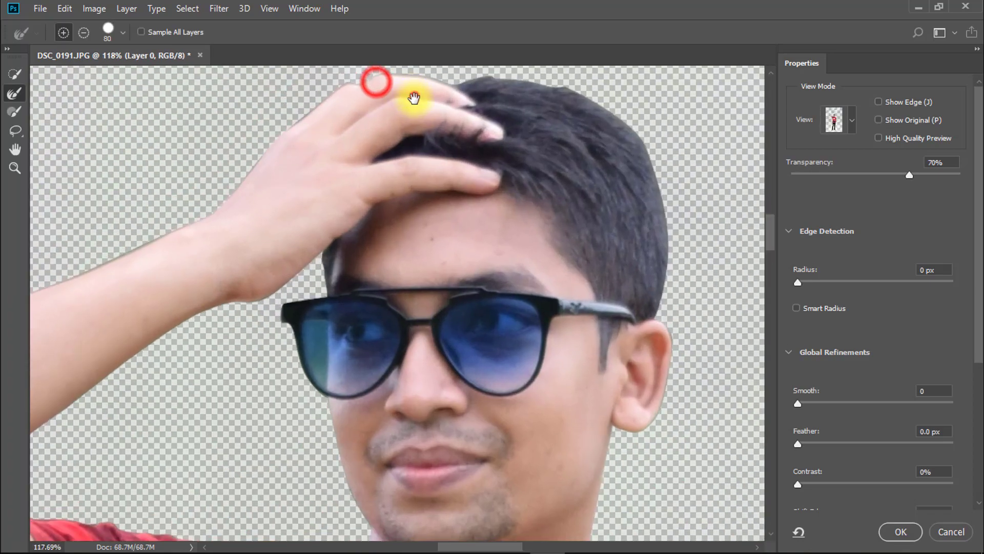
{"action": "left_click_drag", "start_coordinate": [414, 96], "coordinate": [413, 197]}
{"action": "left_click", "coordinate": [14, 93]}
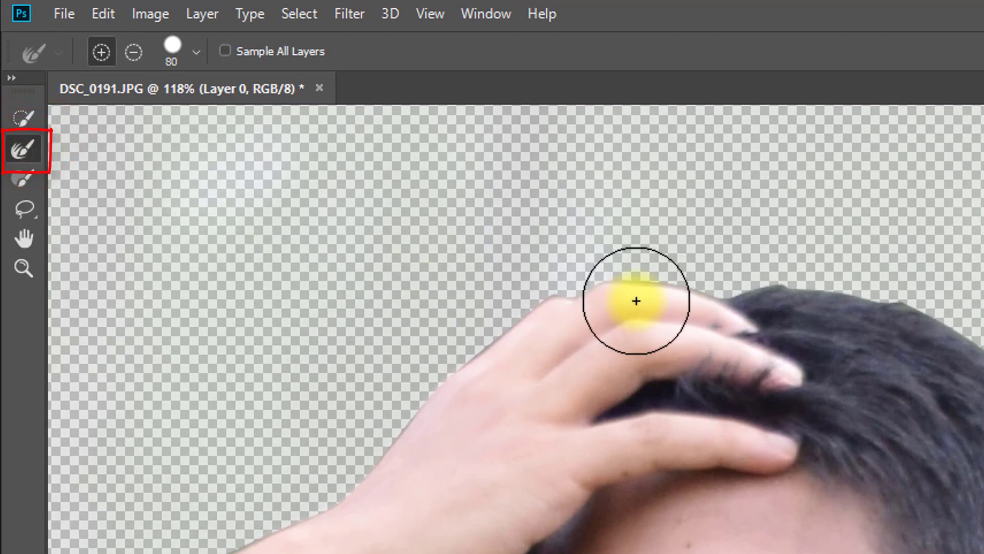
{"action": "left_click", "coordinate": [762, 285], "text": "ctrl"}
{"action": "left_click_drag", "start_coordinate": [875, 313], "coordinate": [661, 291]}
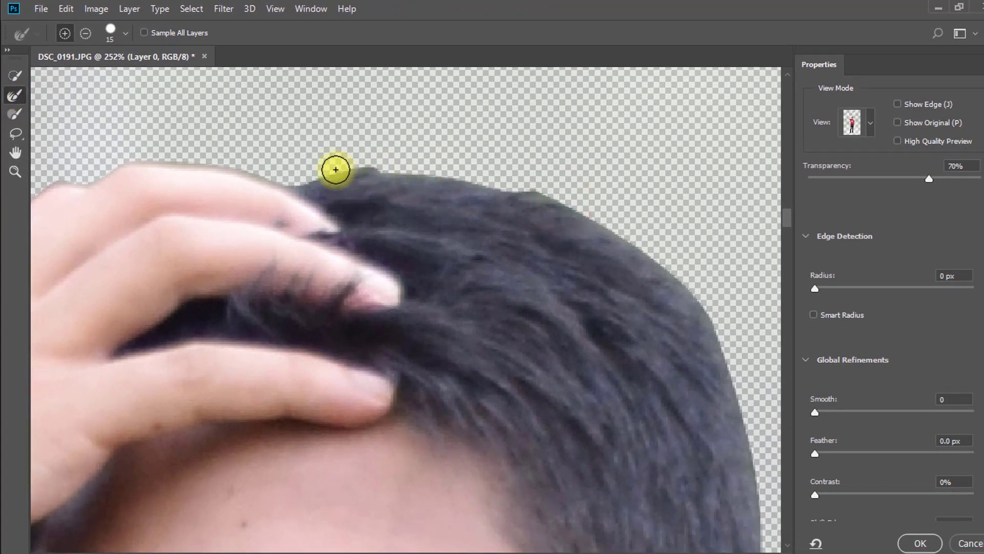
{"action": "left_click_drag", "start_coordinate": [369, 173], "coordinate": [318, 174]}
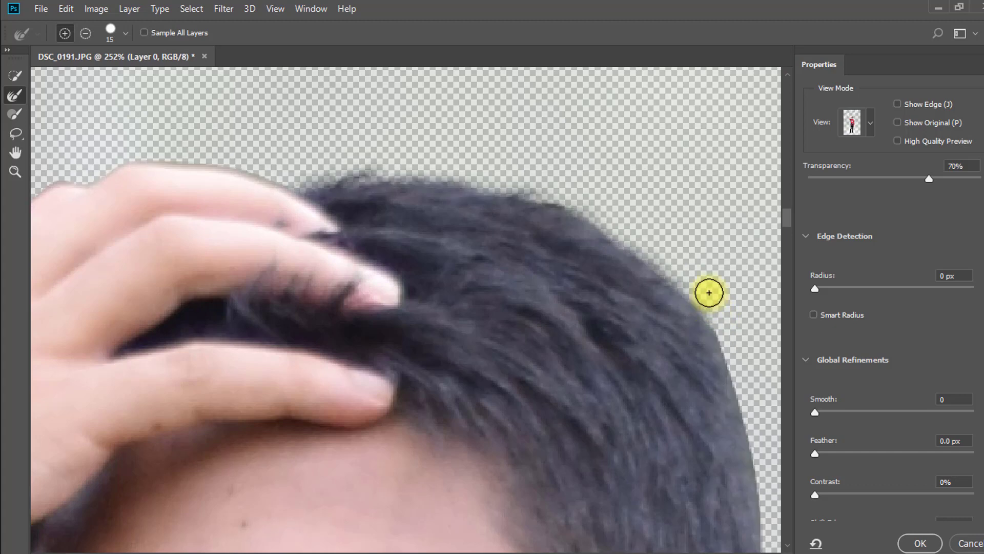
Refine the hair edge down the back of the head to the ear with the Refine Edge Brush at size 10.
{"action": "left_click", "coordinate": [641, 237]}
{"action": "left_click_drag", "start_coordinate": [706, 369], "coordinate": [611, 277]}
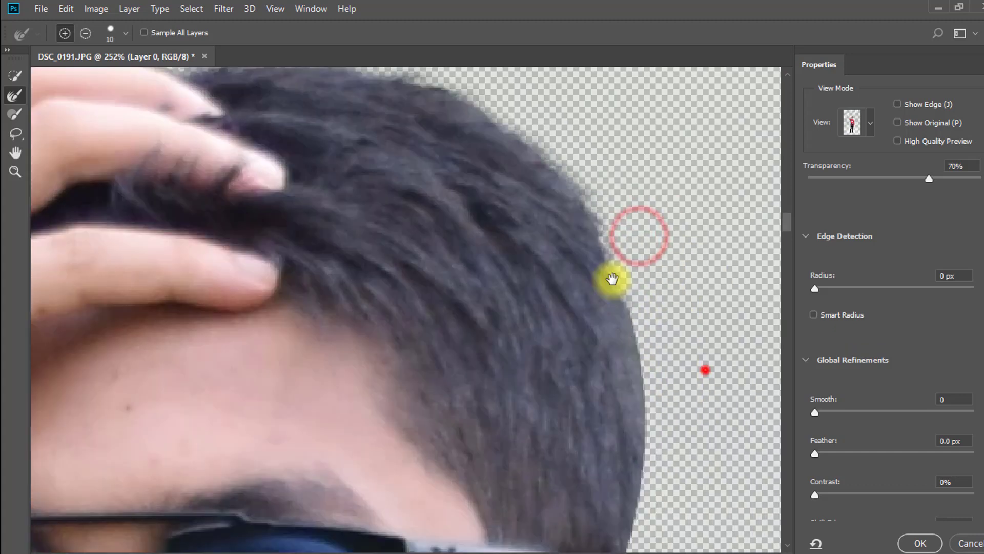
{"action": "left_click", "coordinate": [597, 191]}
{"action": "key", "text": "bracketleft"}
{"action": "left_click", "coordinate": [664, 479]}
{"action": "scroll", "coordinate": [663, 479], "scroll_direction": "down", "scroll_amount": 5}
{"action": "left_click", "coordinate": [624, 200]}
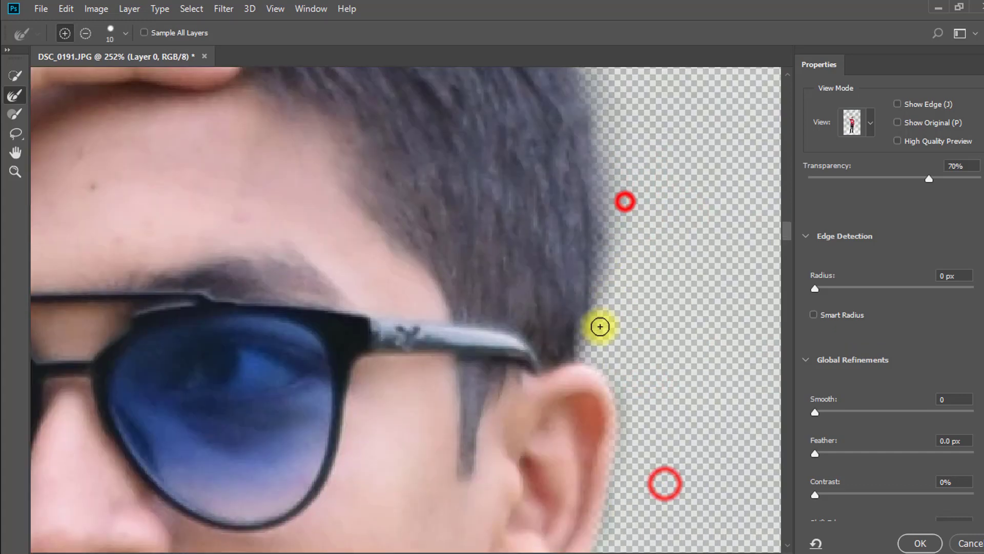
Refine the selection edge around the ear and down to the jaw with the Refine Edge Brush at size 10.
{"action": "scroll", "coordinate": [597, 325], "scroll_direction": "down", "scroll_amount": 3}
{"action": "left_click", "coordinate": [389, 267]}
{"action": "scroll", "coordinate": [292, 275], "scroll_direction": "up", "scroll_amount": 2}
{"action": "left_click", "coordinate": [400, 381]}
{"action": "left_click", "coordinate": [320, 213]}
{"action": "left_click_drag", "start_coordinate": [578, 256], "coordinate": [364, 268]}
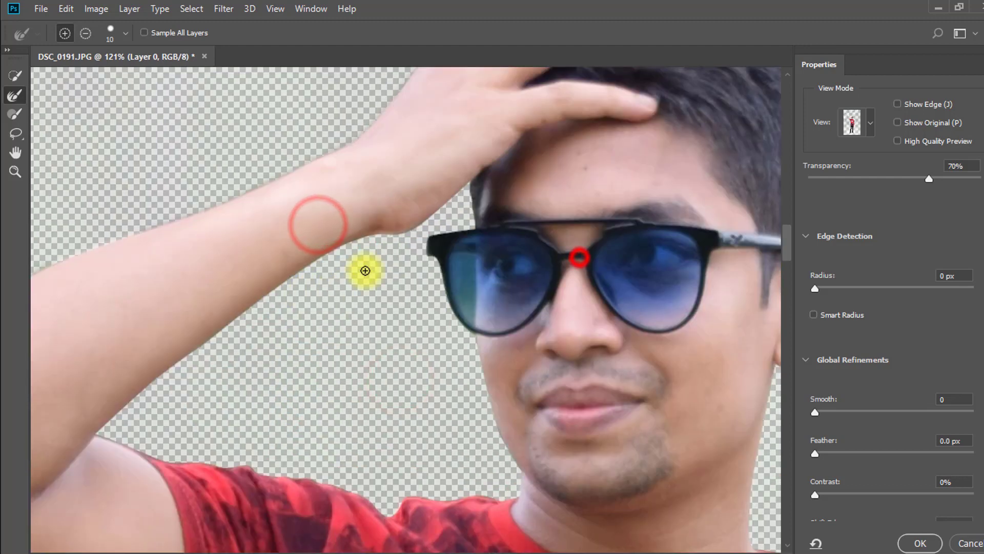
{"action": "left_click", "coordinate": [389, 237]}
{"action": "left_click_drag", "start_coordinate": [463, 287], "coordinate": [480, 266]}
{"action": "left_click_drag", "start_coordinate": [659, 237], "coordinate": [504, 229]}
{"action": "mouse_move", "coordinate": [532, 161]}
{"action": "left_mouse_down"}
{"action": "mouse_move", "coordinate": [474, 167]}
{"action": "mouse_move", "coordinate": [491, 185]}
{"action": "left_mouse_up"}
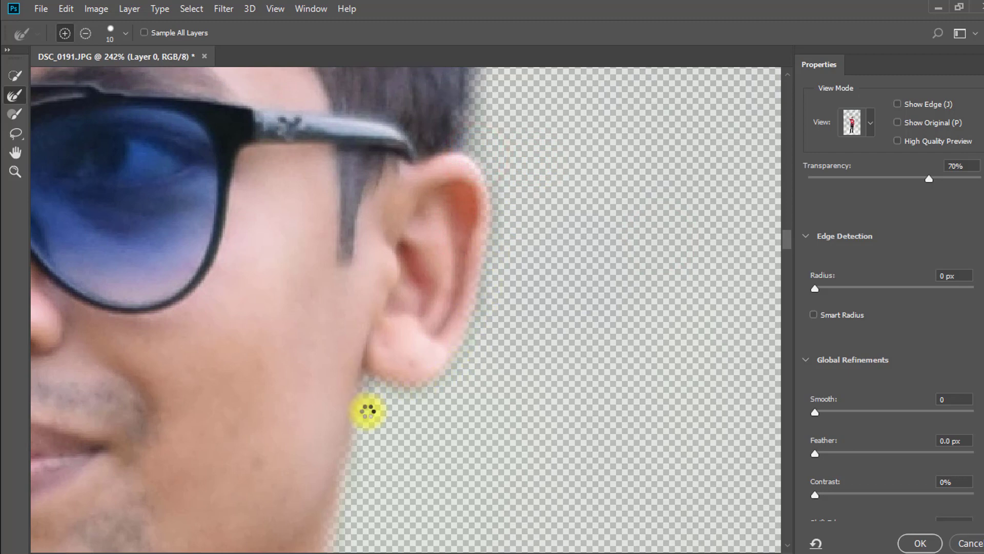
Set the global refinements to Smooth 2, Feather 0.2 px and Contrast 3%.
{"action": "left_click_drag", "start_coordinate": [588, 266], "coordinate": [548, 262]}
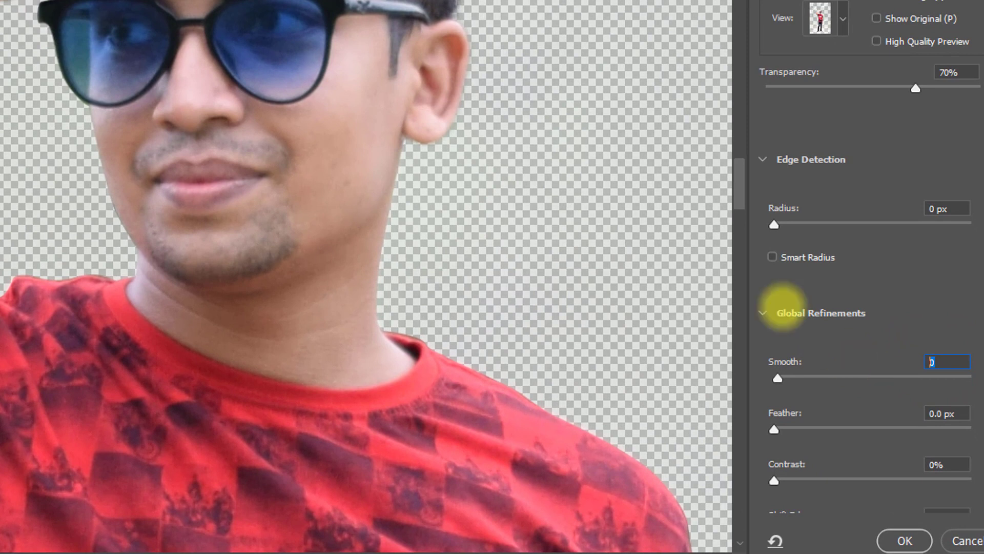
{"action": "type", "text": "2"}
{"action": "left_click_drag", "start_coordinate": [459, 23], "coordinate": [476, 235]}
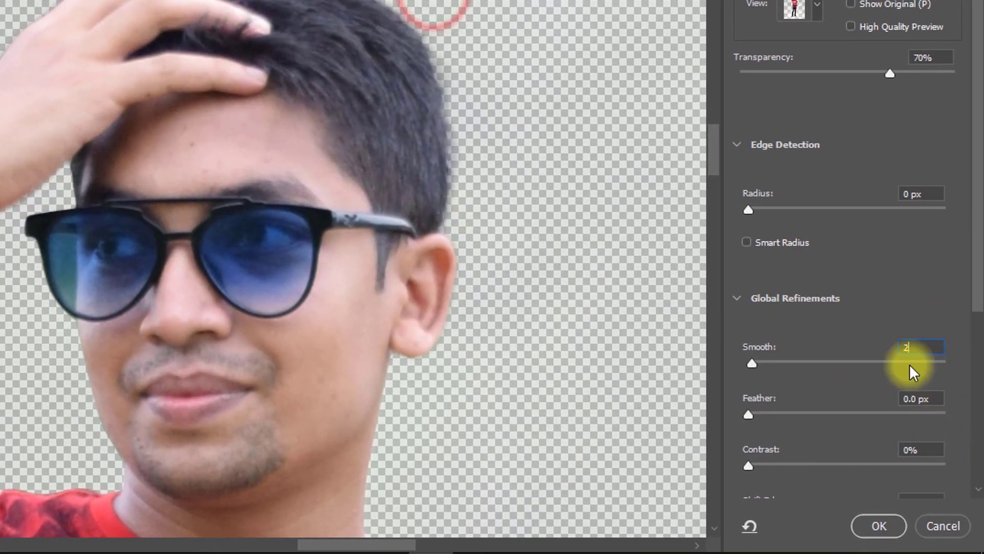
{"action": "left_click", "coordinate": [751, 466]}
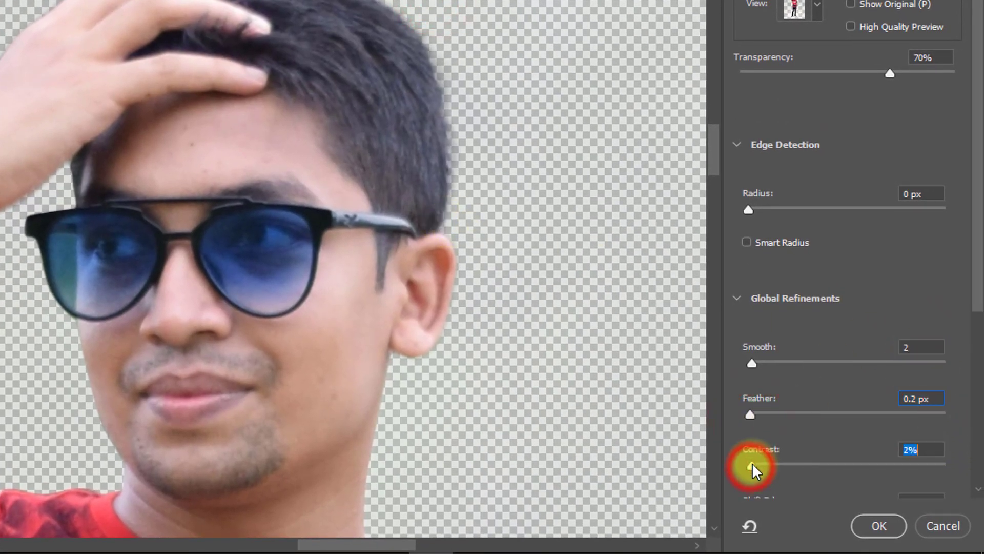
{"action": "scroll", "coordinate": [823, 417], "scroll_direction": "down", "scroll_amount": 3}
{"action": "left_click", "coordinate": [754, 349]}
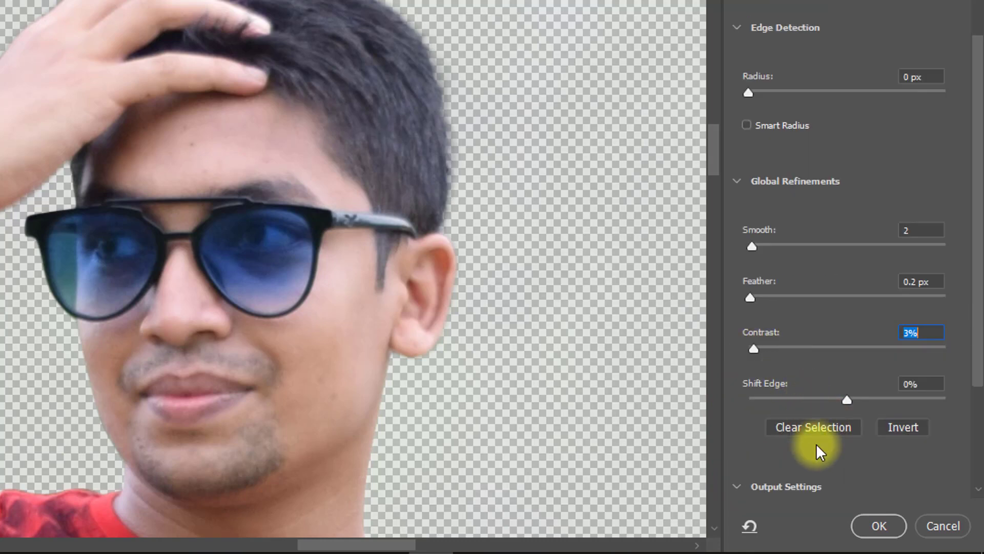
Output the refined selection to a New Layer with Remember Settings enabled and apply the result.
{"action": "left_click_drag", "start_coordinate": [976, 303], "coordinate": [945, 473]}
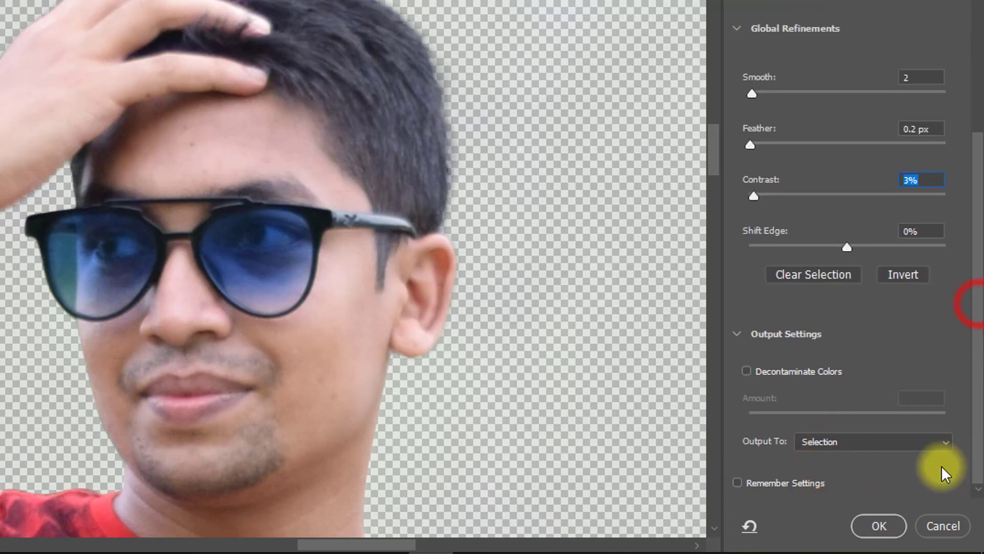
{"action": "left_click", "coordinate": [809, 442]}
{"action": "left_click", "coordinate": [831, 487]}
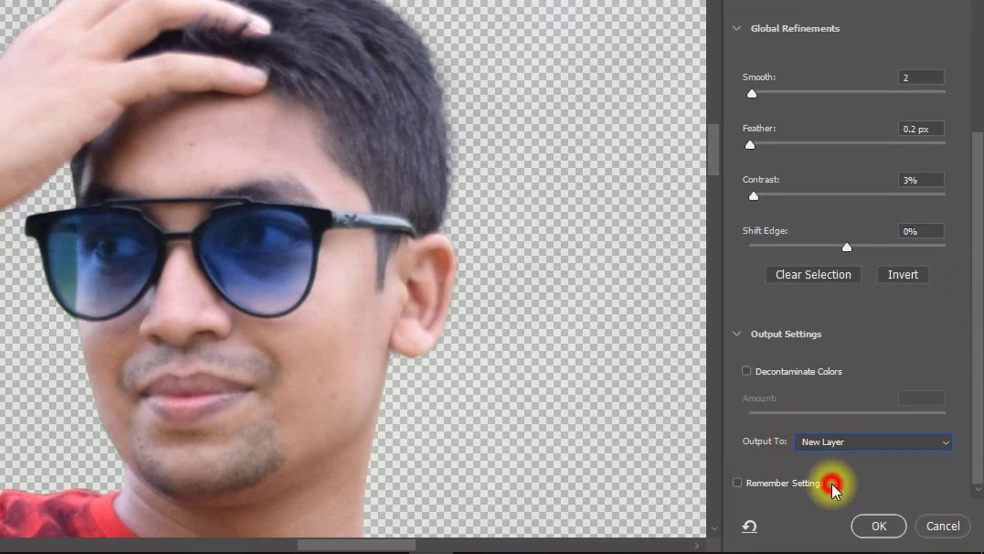
{"action": "left_click", "coordinate": [737, 483]}
{"action": "key", "text": "h"}
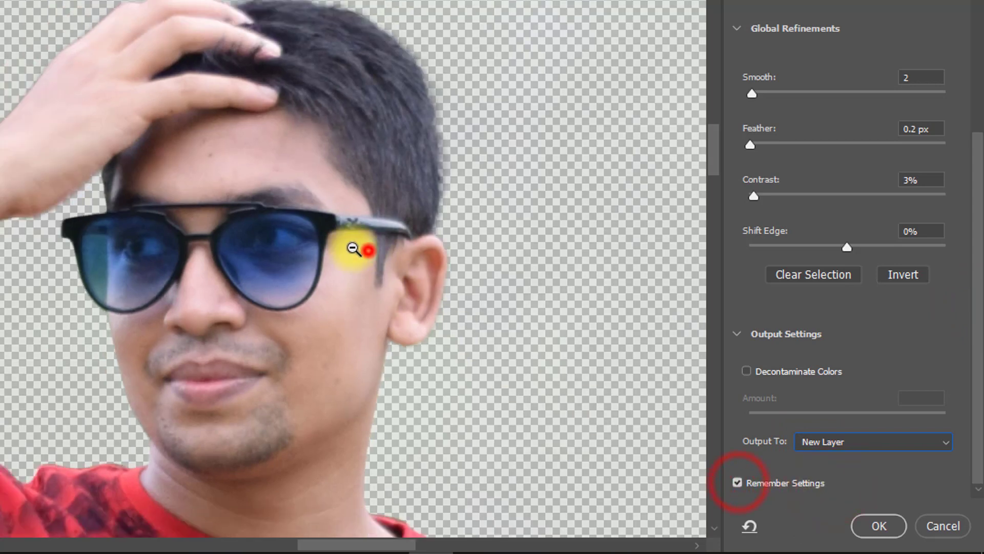
{"action": "left_click_drag", "start_coordinate": [362, 253], "coordinate": [277, 71]}
{"action": "left_click", "coordinate": [277, 71], "text": "alt"}
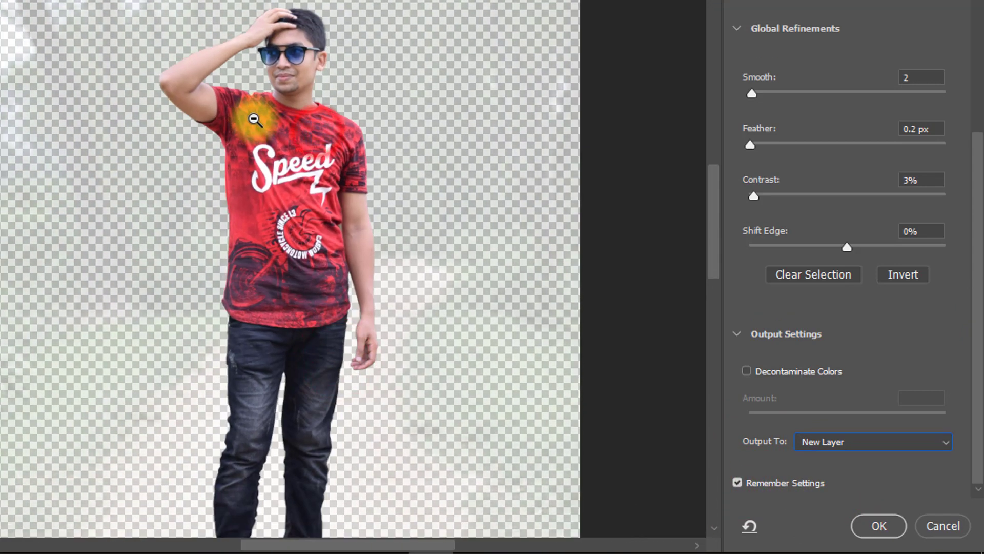
{"action": "left_click", "coordinate": [871, 525]}
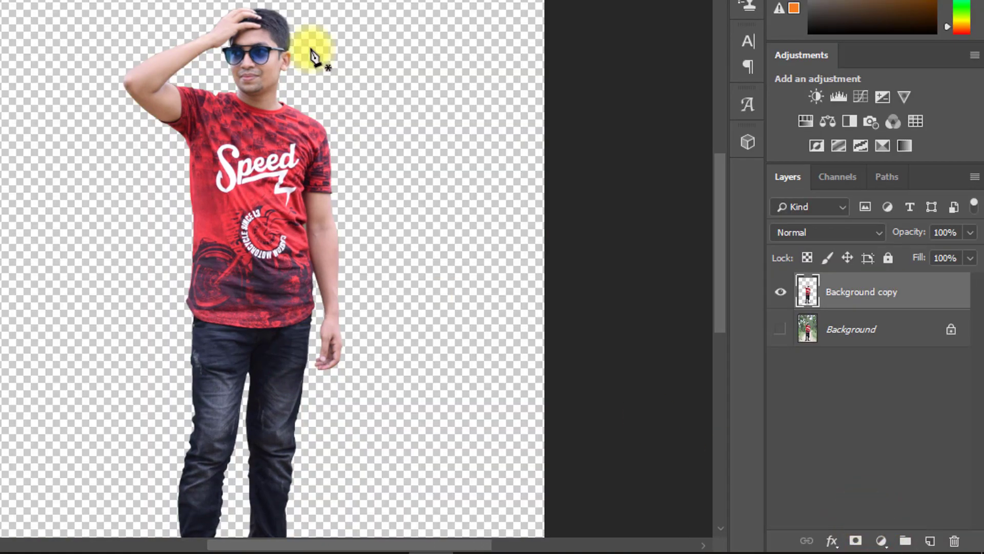
Make the Background layer visible and duplicate it.
{"action": "left_click", "coordinate": [780, 329]}
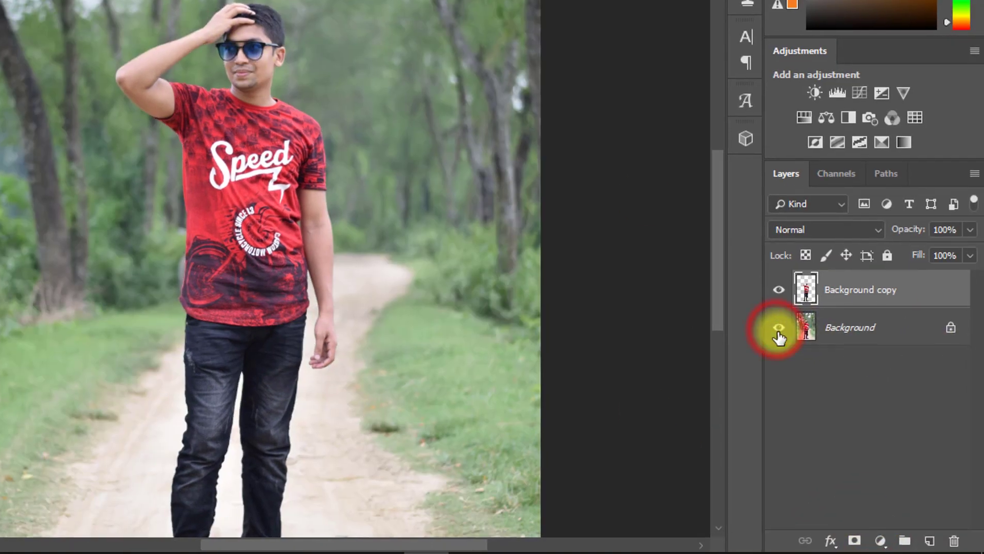
{"action": "left_click", "coordinate": [851, 329]}
{"action": "key", "text": "ctrl+j"}
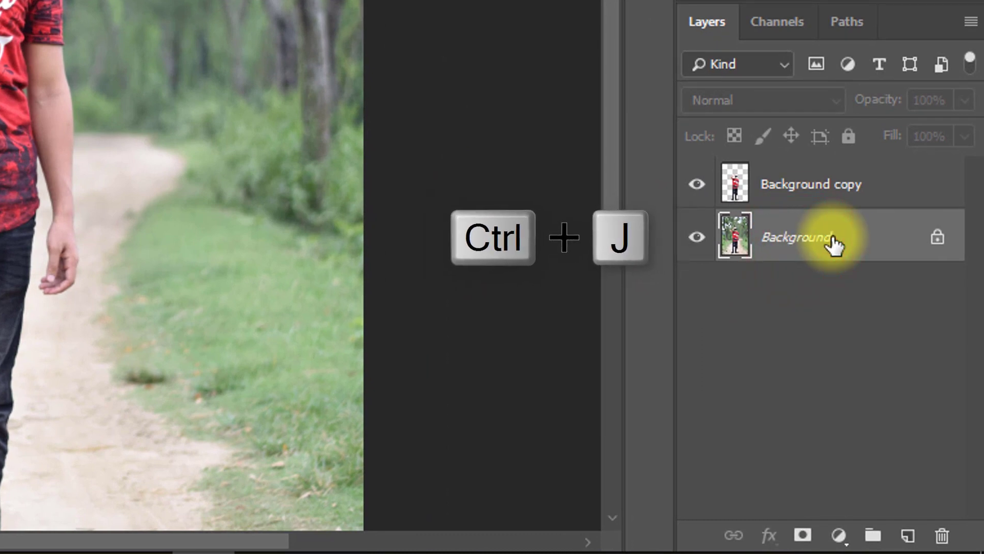
{"action": "key", "text": "ctrl+j"}
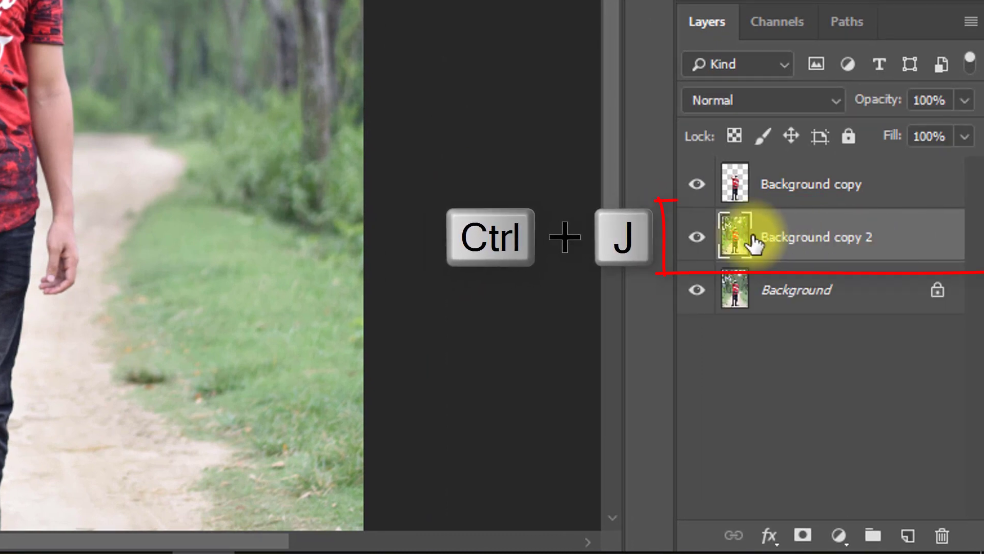
Load the outline of the cutout layer Background copy as a selection and hide that layer, keeping Background copy 2 active.
{"action": "left_click", "coordinate": [698, 184]}
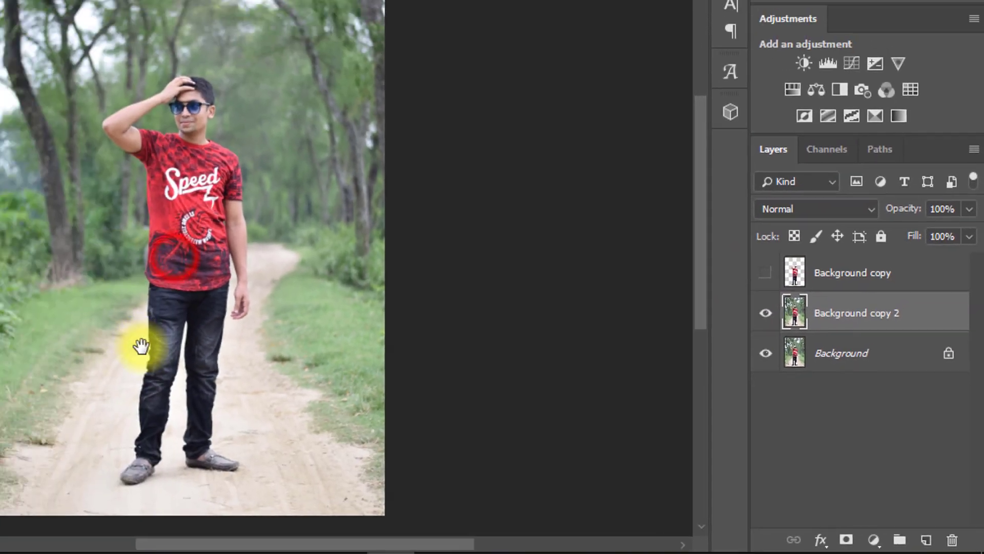
{"action": "left_click_drag", "start_coordinate": [184, 343], "coordinate": [244, 341]}
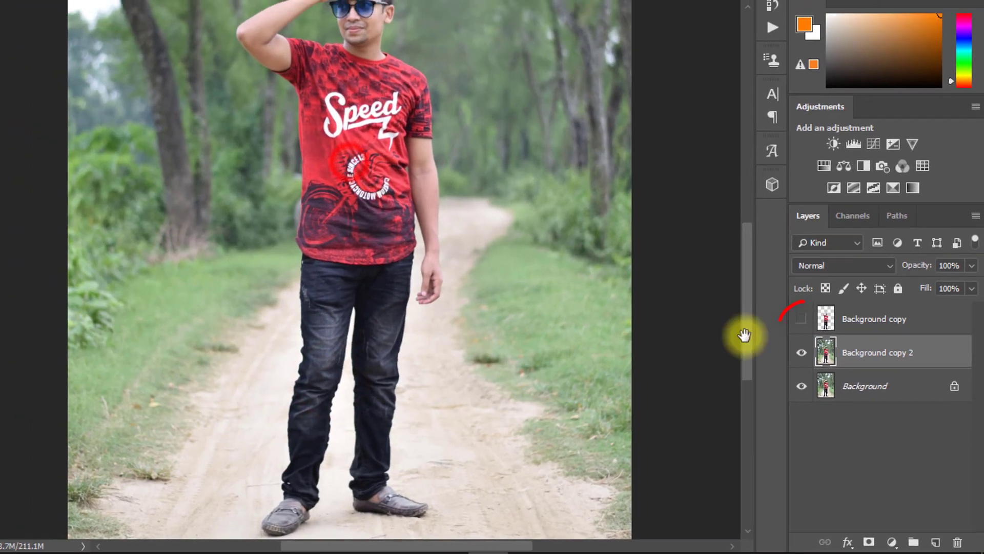
{"action": "left_click", "coordinate": [801, 318]}
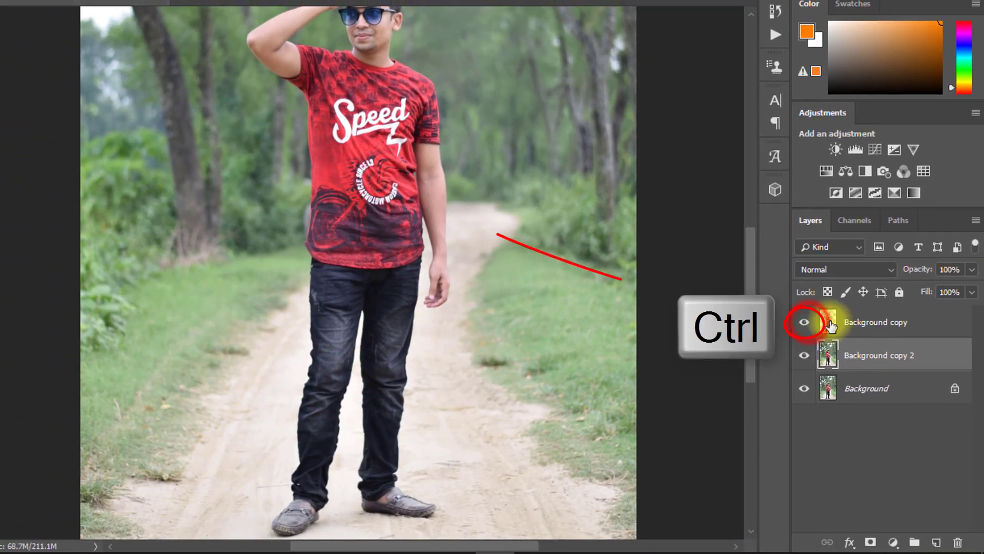
{"action": "left_click", "coordinate": [826, 318], "text": "ctrl"}
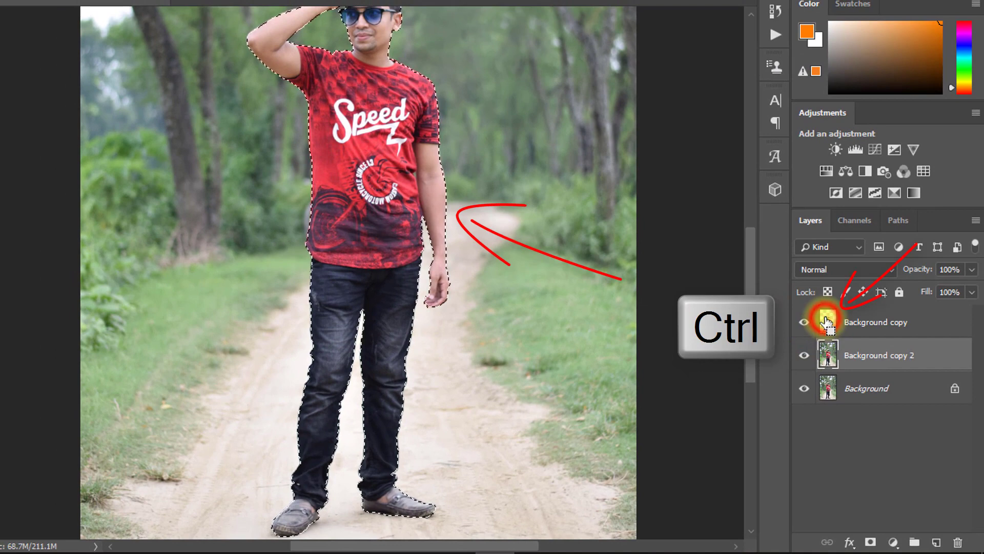
{"action": "left_click", "coordinate": [804, 323]}
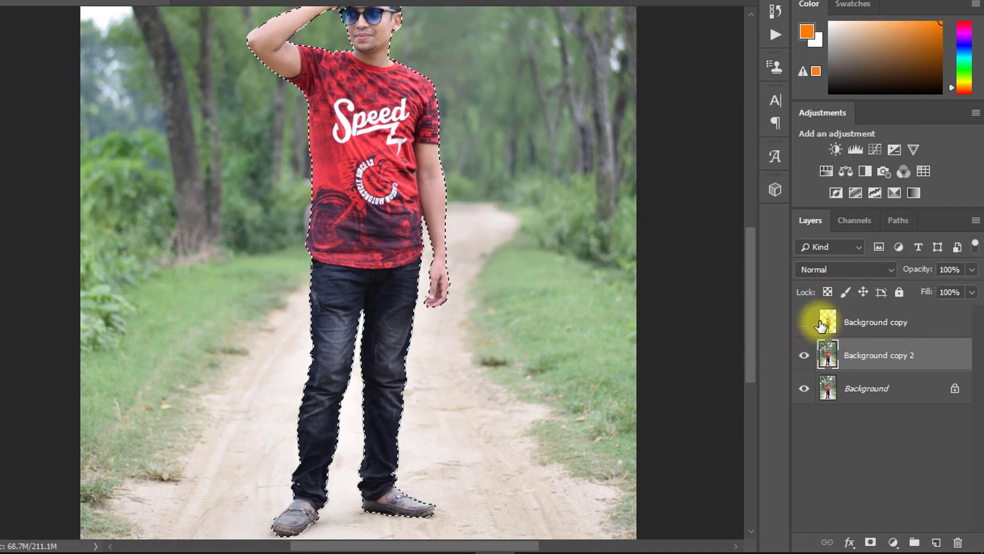
{"action": "left_click", "coordinate": [802, 322]}
{"action": "left_click", "coordinate": [804, 324]}
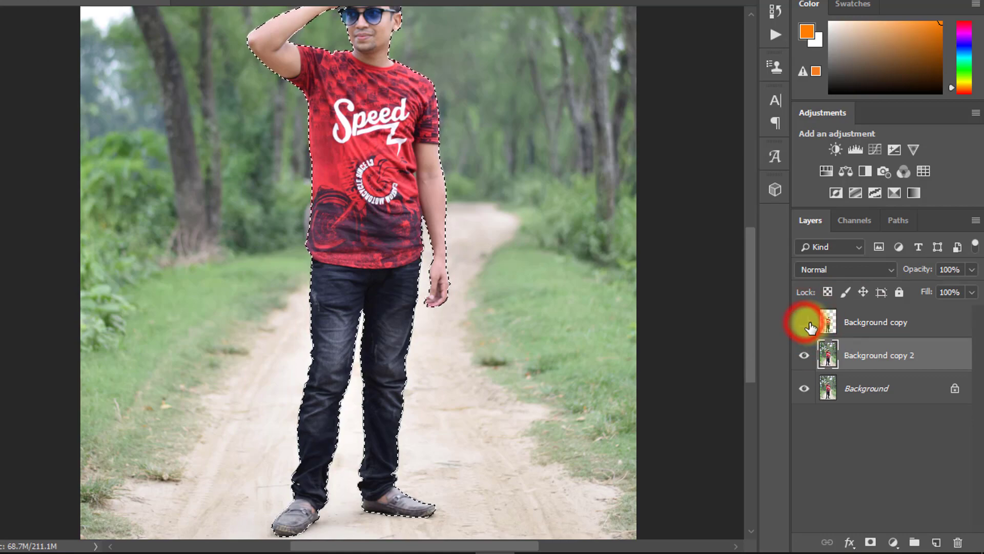
Expand the selection around the man by 4 pixels and check its margin along the arm and shoulder.
{"action": "left_click", "coordinate": [353, 59]}
{"action": "left_click", "coordinate": [381, 67]}
{"action": "left_click", "coordinate": [395, 163], "text": "alt"}
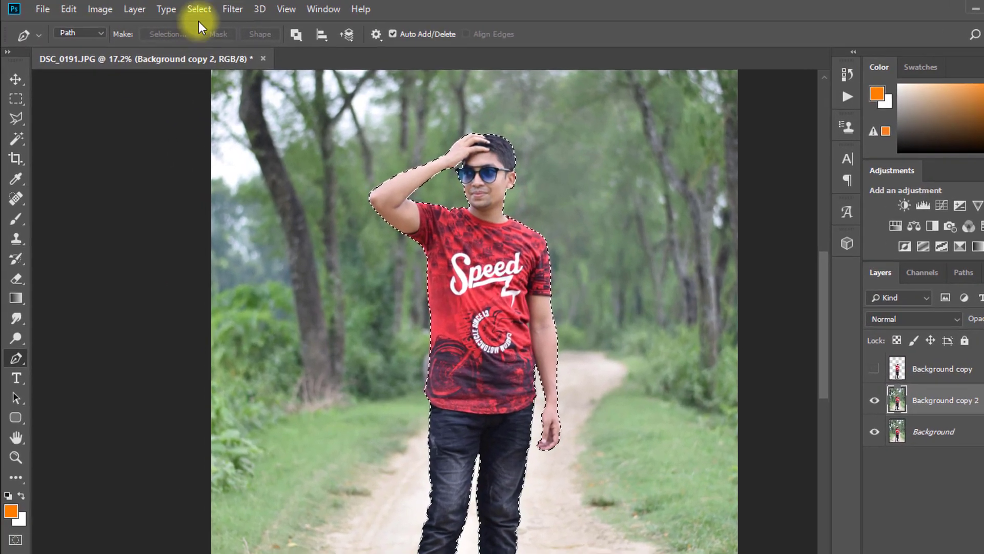
{"action": "left_click", "coordinate": [198, 20]}
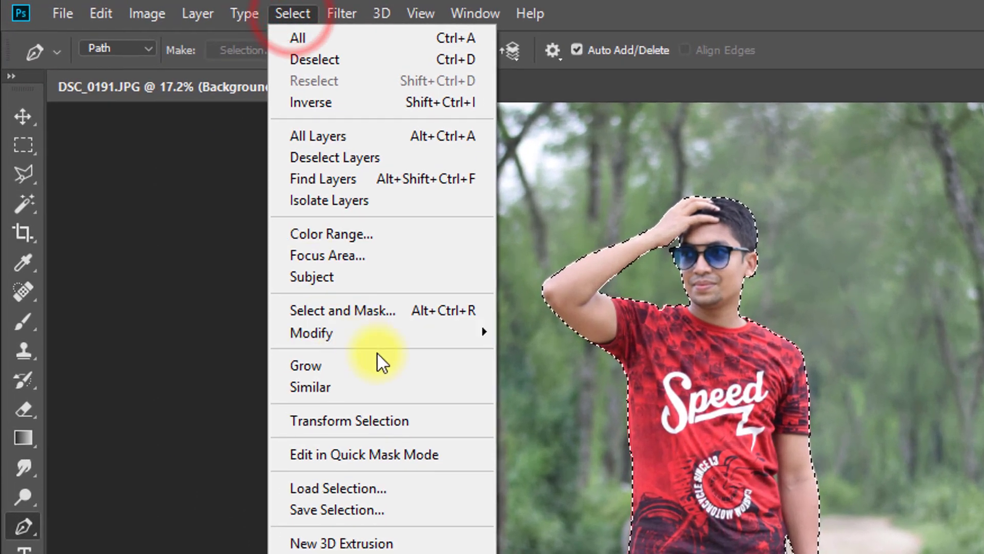
{"action": "left_click", "coordinate": [365, 316]}
{"action": "left_click", "coordinate": [552, 371]}
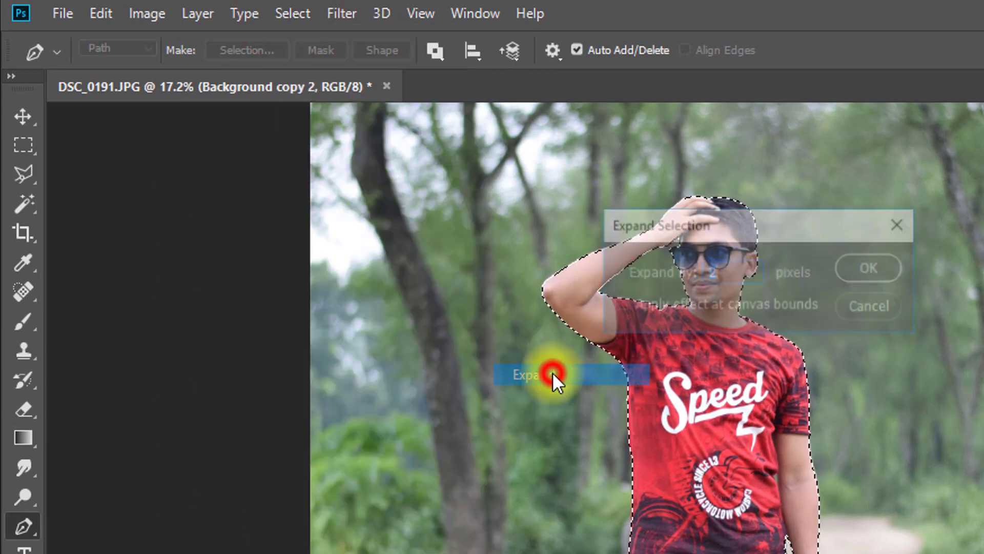
{"action": "scroll", "coordinate": [748, 275], "scroll_direction": "up", "scroll_amount": 3}
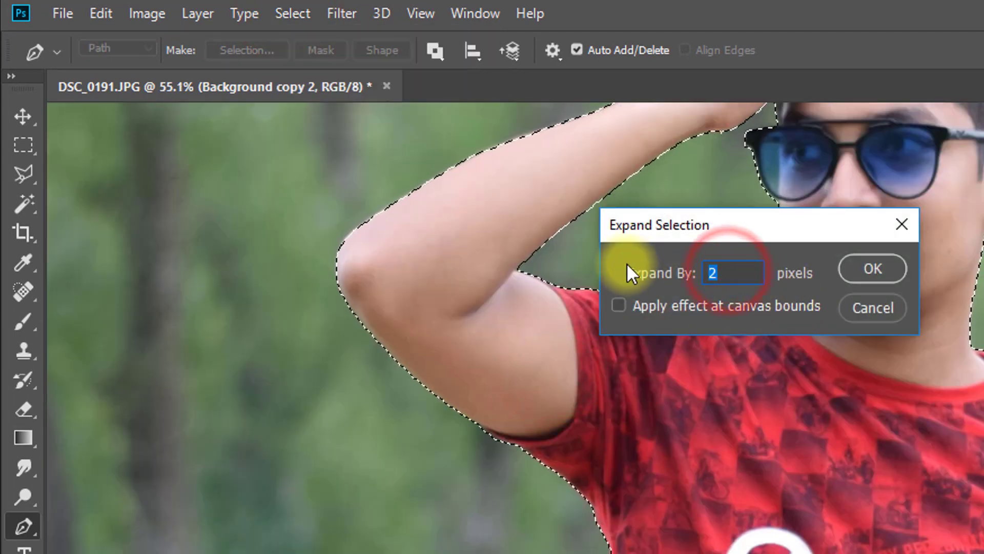
{"action": "type", "text": "4"}
{"action": "left_click", "coordinate": [863, 262]}
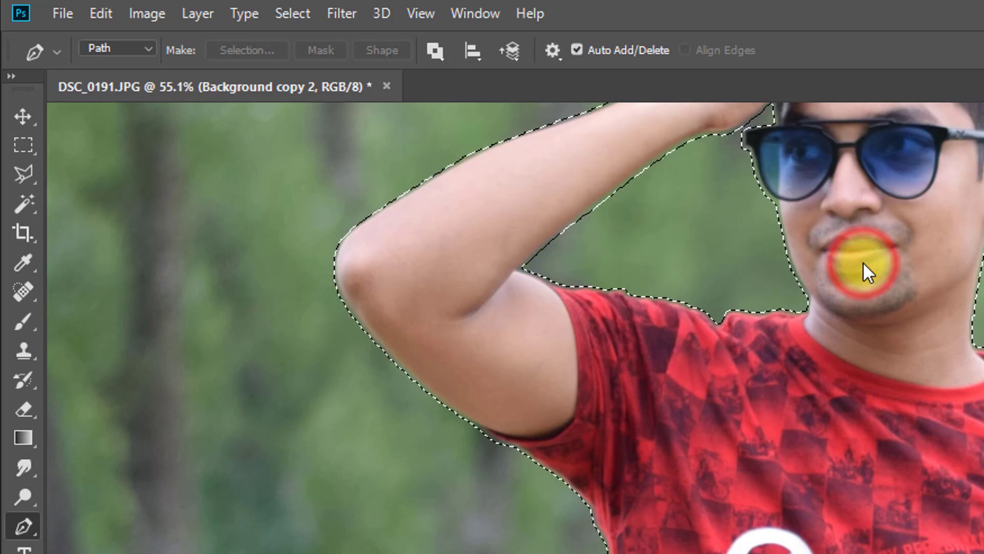
{"action": "left_click", "coordinate": [659, 285]}
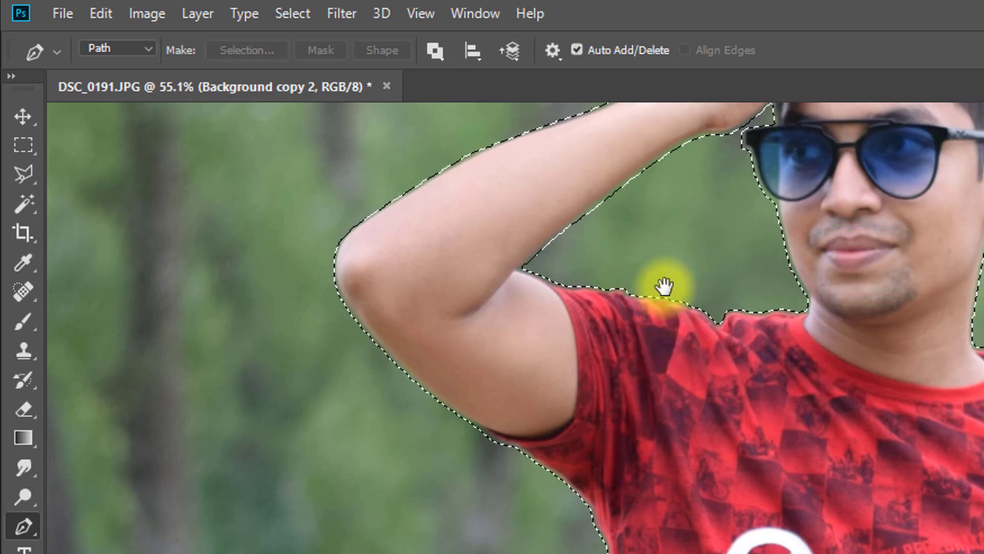
{"action": "left_click_drag", "start_coordinate": [666, 282], "coordinate": [747, 308]}
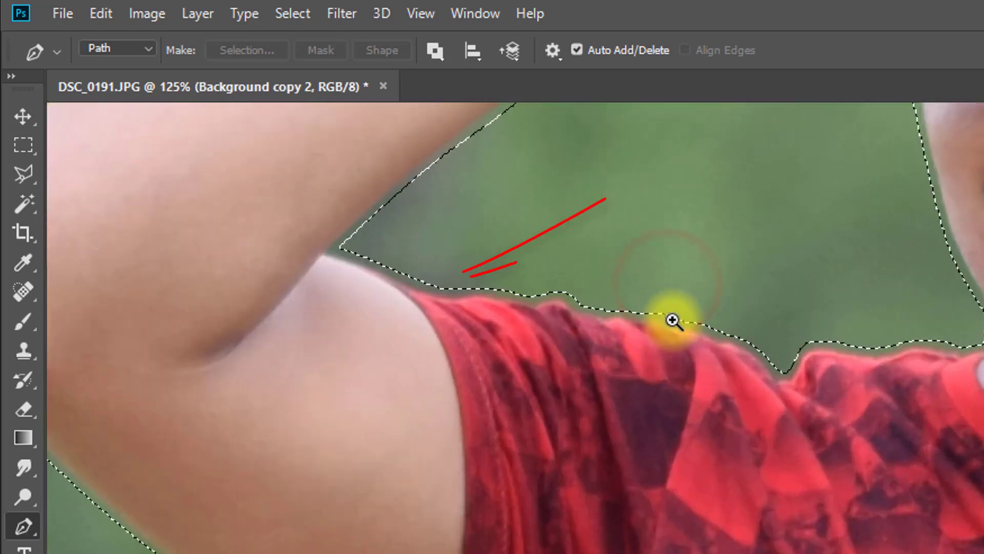
{"action": "left_click_drag", "start_coordinate": [679, 308], "coordinate": [659, 307]}
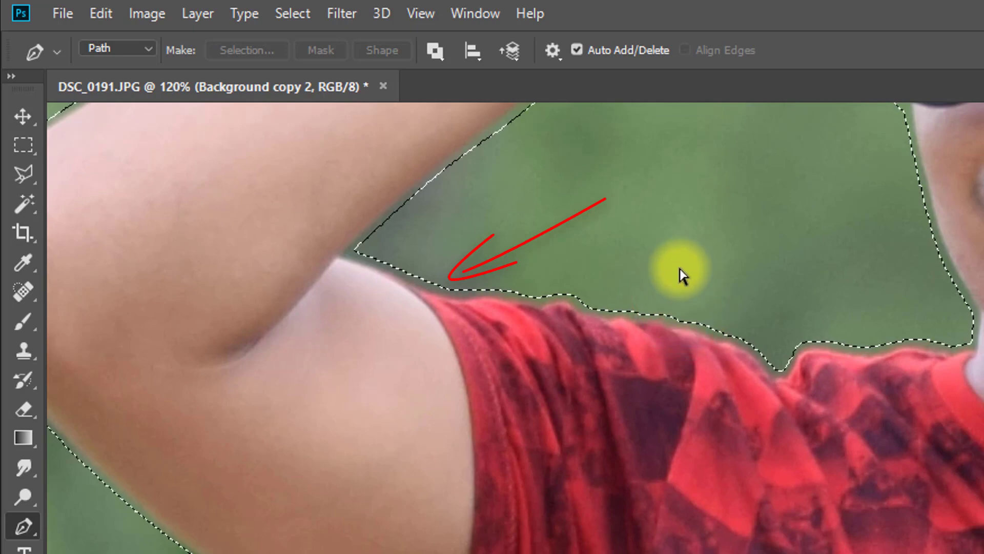
{"action": "left_click_drag", "start_coordinate": [635, 317], "coordinate": [527, 270]}
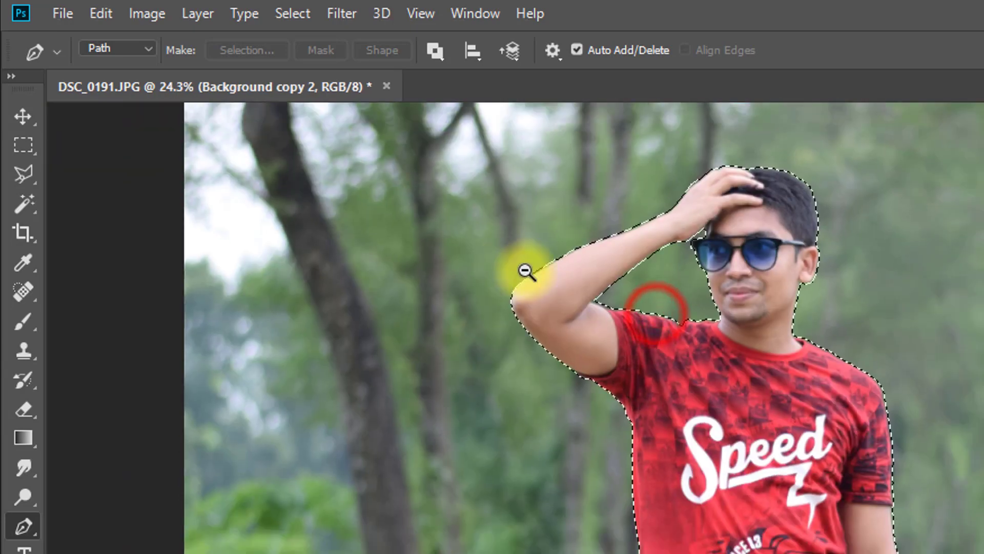
Fill the expanded selection on Background copy 2 using Content-Aware with Color Adaptation, Normal mode and 100% opacity, and clear the selection.
{"action": "left_click", "coordinate": [100, 14]}
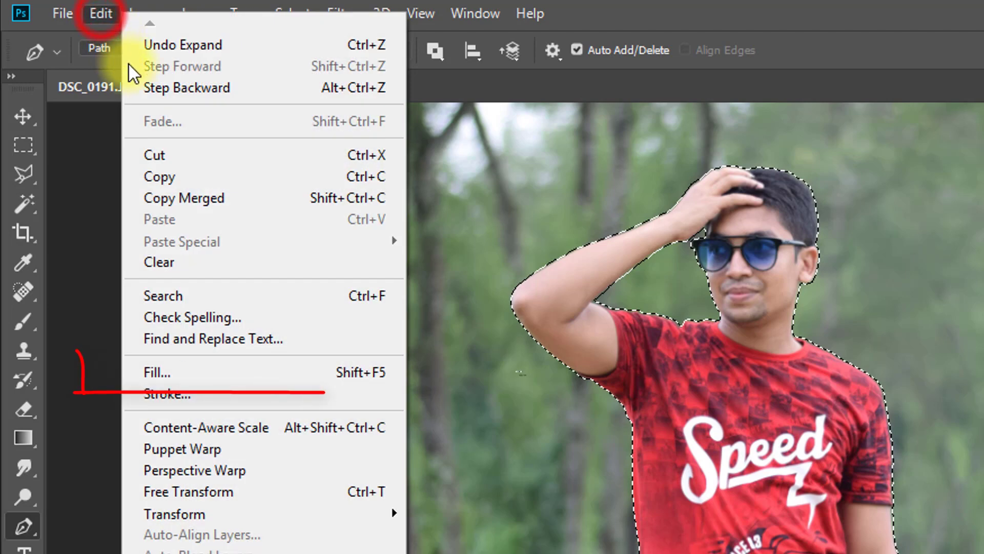
{"action": "left_click", "coordinate": [239, 373]}
{"action": "left_click", "coordinate": [790, 212]}
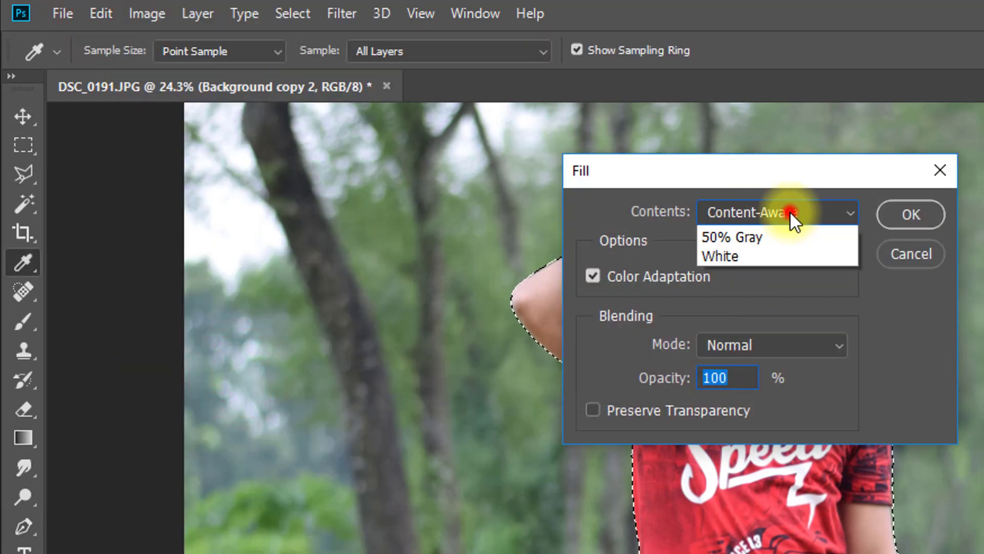
{"action": "left_click", "coordinate": [770, 314]}
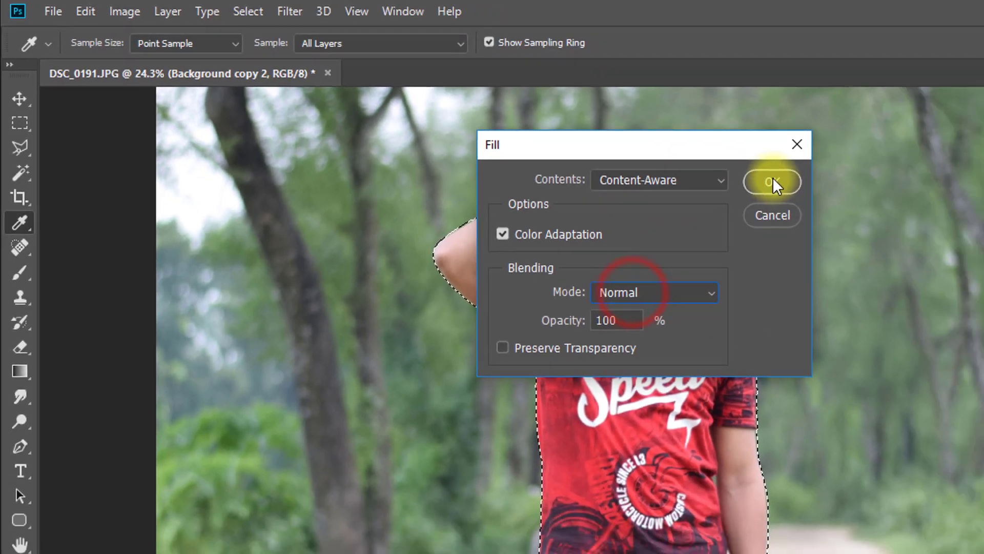
{"action": "left_click", "coordinate": [911, 214]}
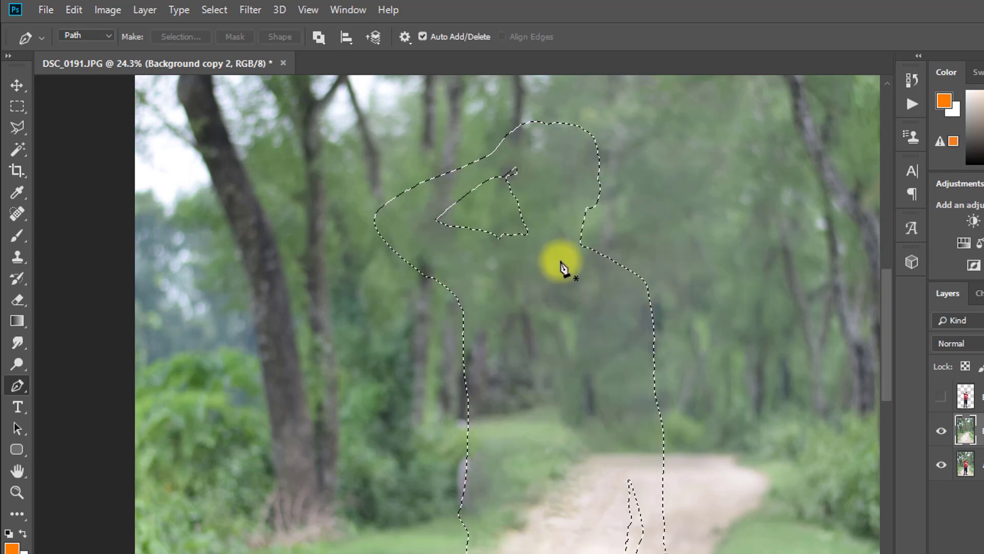
{"action": "left_click_drag", "start_coordinate": [555, 263], "coordinate": [483, 246]}
{"action": "left_click_drag", "start_coordinate": [552, 264], "coordinate": [589, 268]}
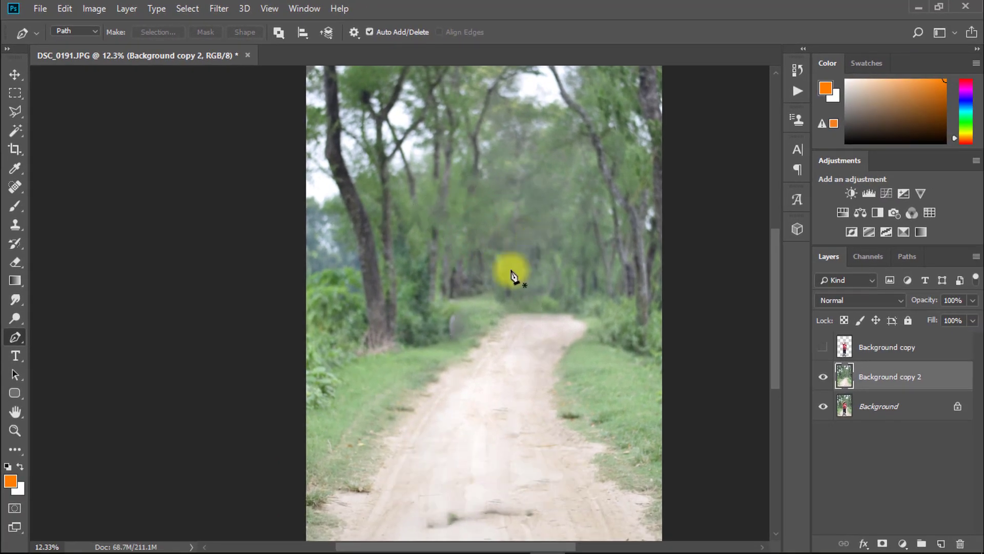
Check the filled background along the path and make the cutout layer Background copy visible again.
{"action": "left_click_drag", "start_coordinate": [514, 391], "coordinate": [487, 337]}
{"action": "left_click", "coordinate": [481, 354], "text": "alt"}
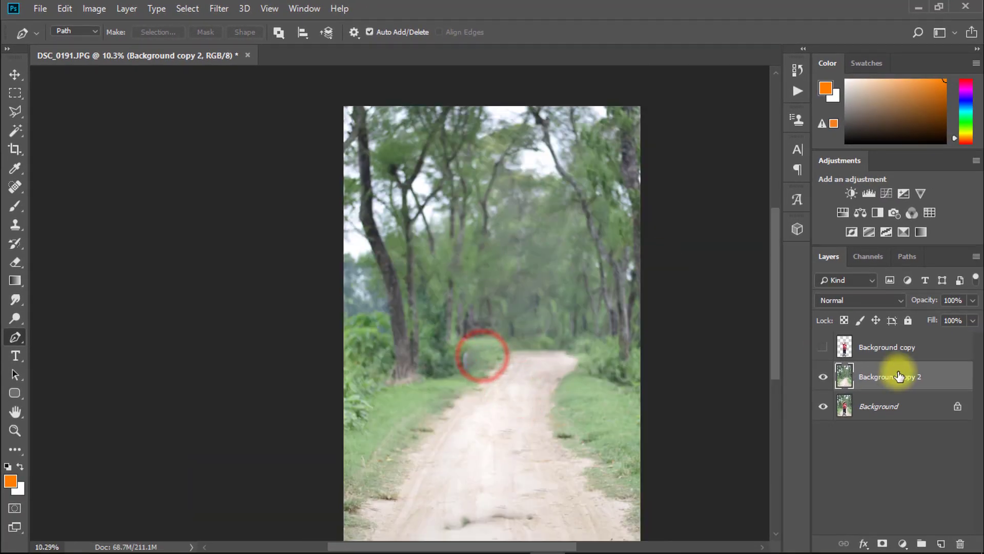
{"action": "left_click", "coordinate": [824, 348]}
{"action": "left_click", "coordinate": [824, 348]}
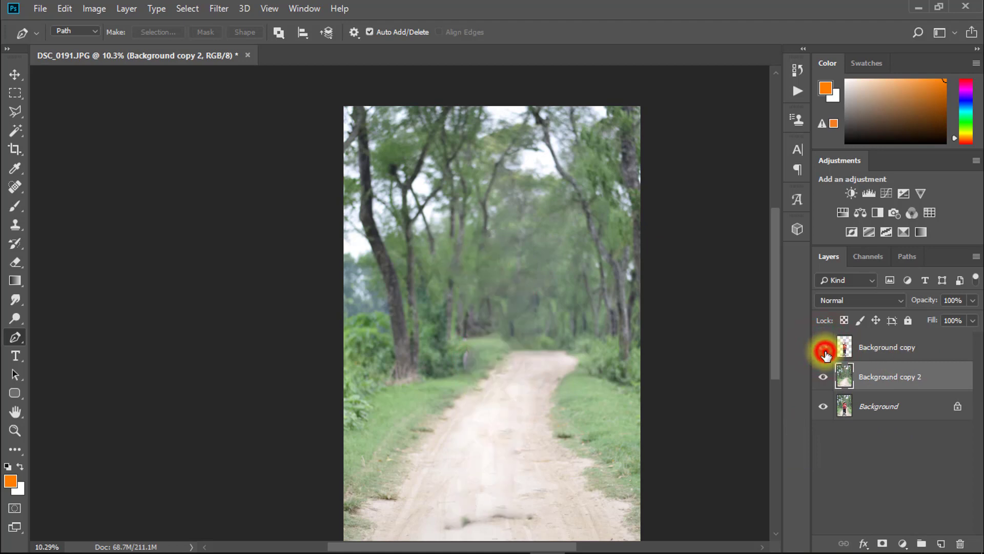
{"action": "left_click", "coordinate": [824, 348]}
Start a Tilt-Shift blur on the Background copy 2 layer.
{"action": "left_click_drag", "start_coordinate": [512, 234], "coordinate": [554, 230]}
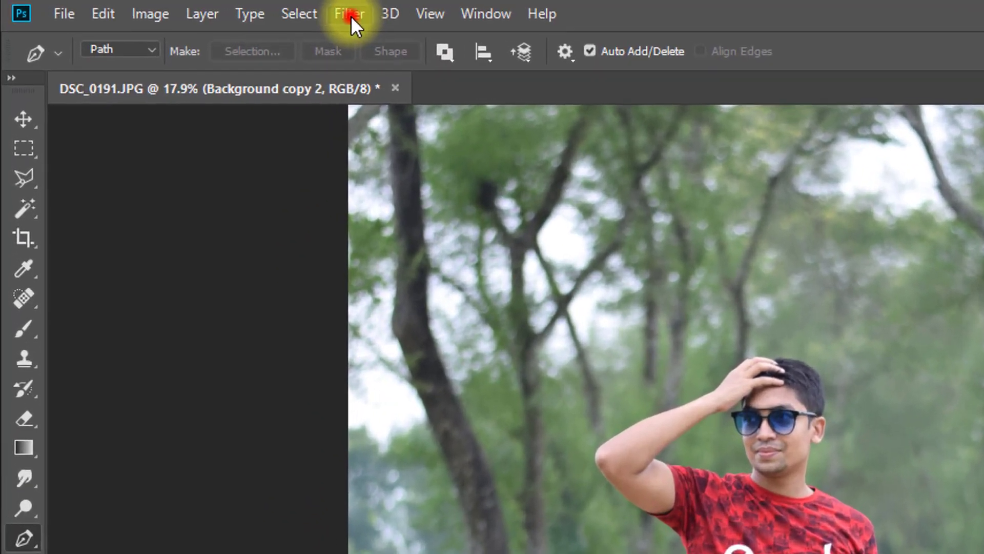
{"action": "left_click", "coordinate": [219, 10]}
{"action": "mouse_move", "coordinate": [194, 15]}
{"action": "mouse_move", "coordinate": [343, 10]}
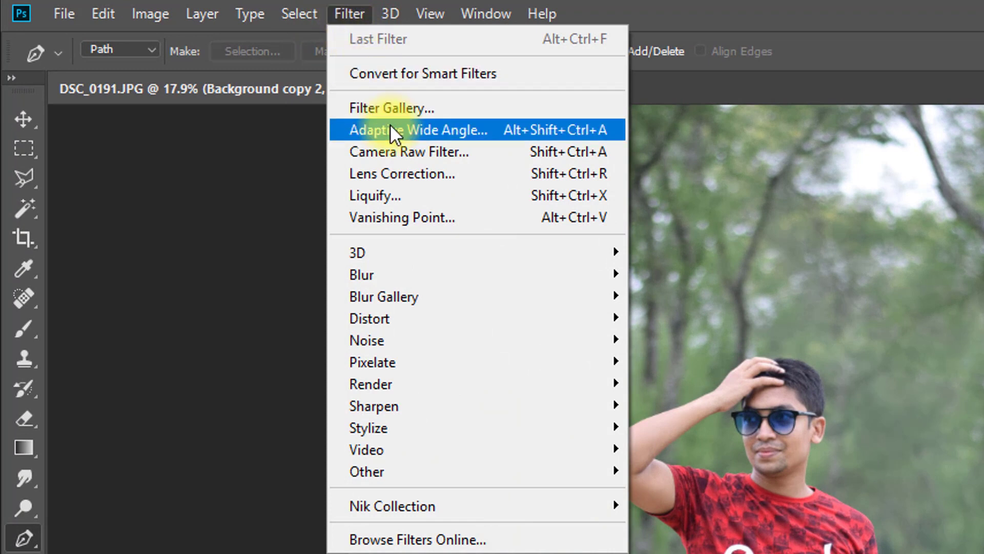
{"action": "mouse_move", "coordinate": [431, 288]}
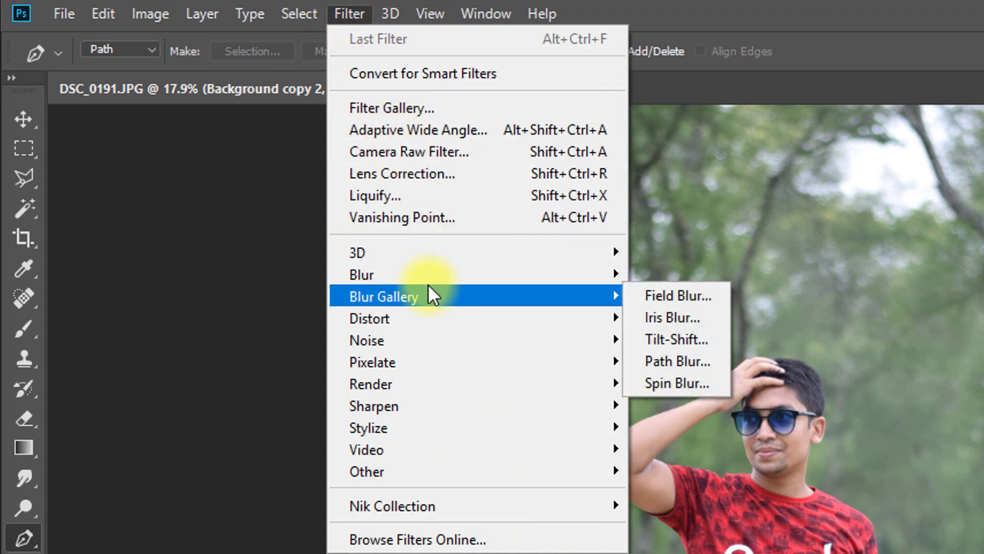
{"action": "left_click", "coordinate": [686, 339]}
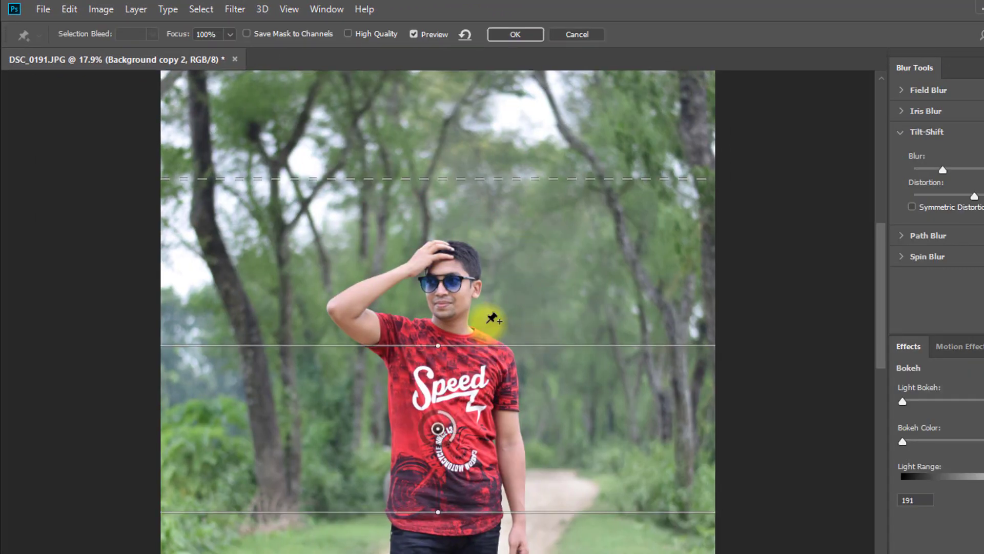
Move the tilt-shift centre down to the man's lower legs and narrow the blur transition above it.
{"action": "scroll", "coordinate": [493, 319], "scroll_direction": "down", "scroll_amount": 2}
{"action": "left_click_drag", "start_coordinate": [461, 365], "coordinate": [471, 309]}
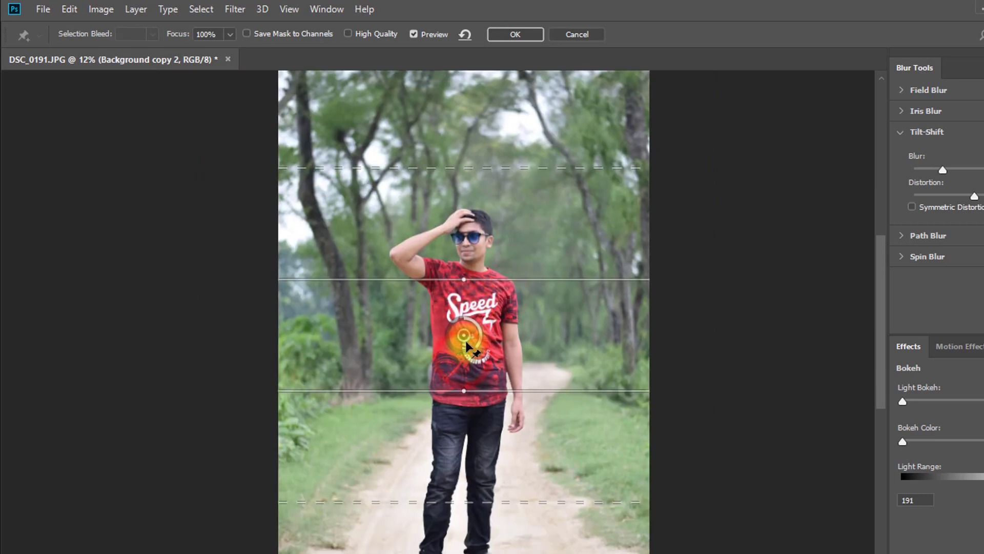
{"action": "left_click_drag", "start_coordinate": [463, 354], "coordinate": [453, 492]}
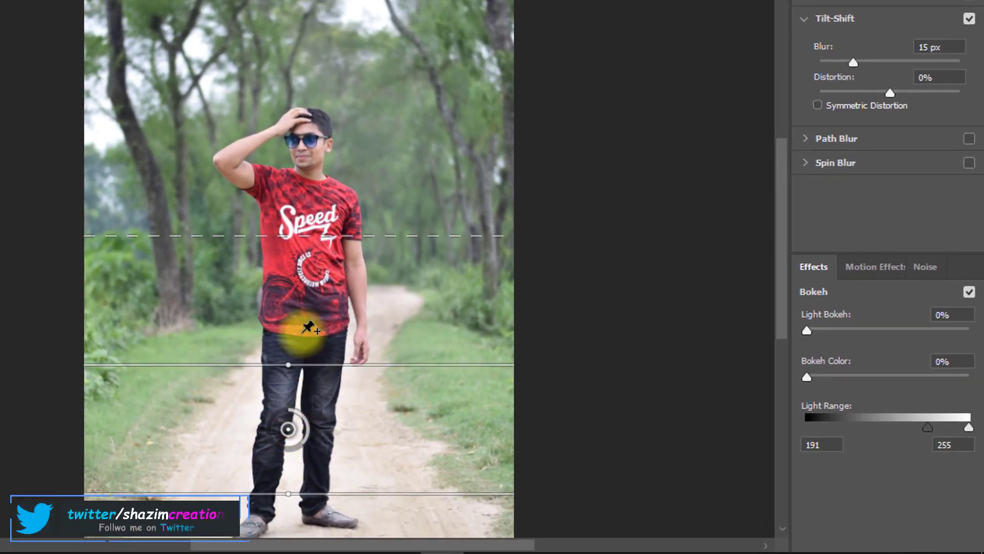
{"action": "left_click_drag", "start_coordinate": [290, 240], "coordinate": [292, 321]}
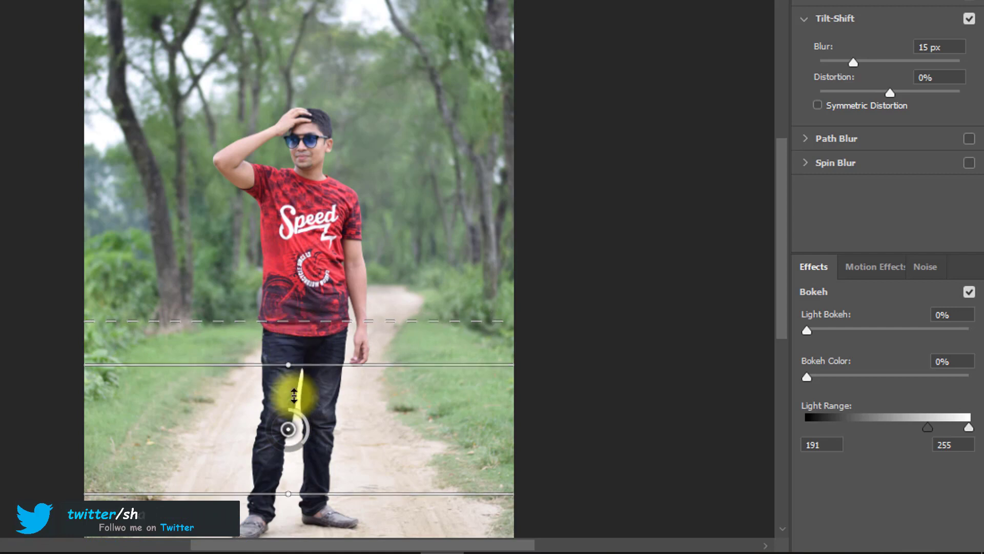
{"action": "left_click_drag", "start_coordinate": [290, 430], "coordinate": [289, 453]}
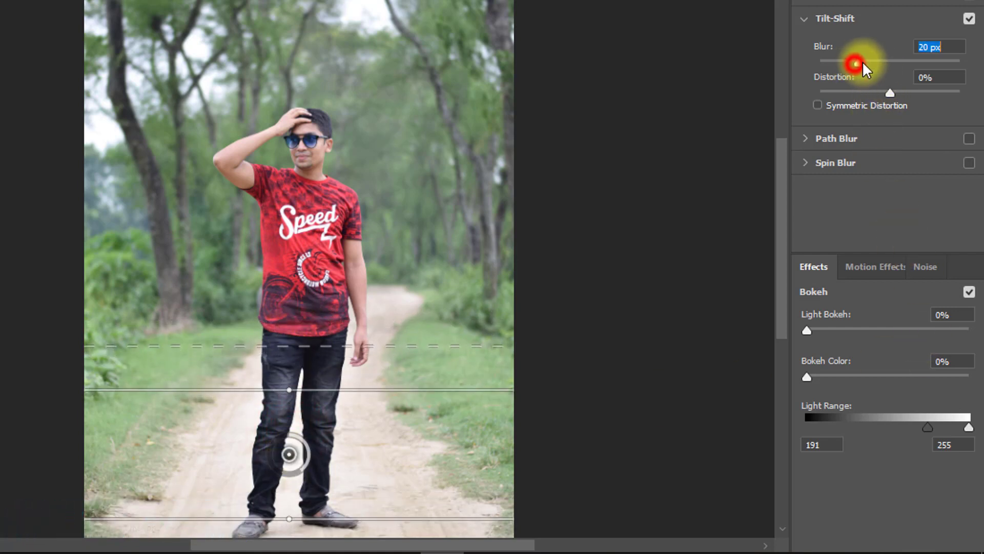
Raise the tilt-shift blur to 67 px, widen the upper transition and move the blur centre down to the man's shoes.
{"action": "left_click_drag", "start_coordinate": [855, 61], "coordinate": [883, 64]}
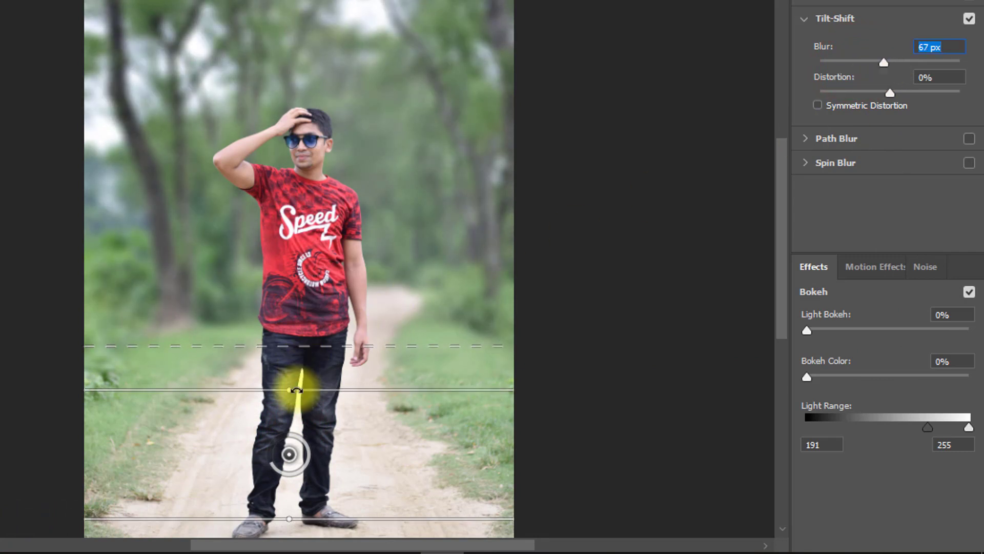
{"action": "mouse_move", "coordinate": [286, 453]}
{"action": "left_mouse_down"}
{"action": "mouse_move", "coordinate": [287, 470]}
{"action": "mouse_move", "coordinate": [288, 437]}
{"action": "left_mouse_up"}
{"action": "left_click_drag", "start_coordinate": [304, 333], "coordinate": [311, 285]}
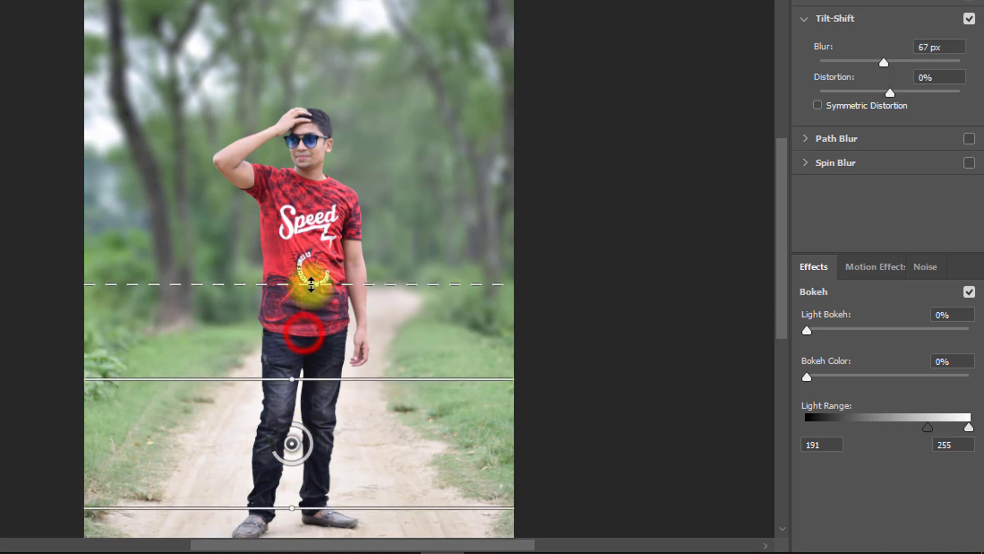
{"action": "left_click", "coordinate": [298, 405]}
{"action": "left_click_drag", "start_coordinate": [292, 447], "coordinate": [291, 512]}
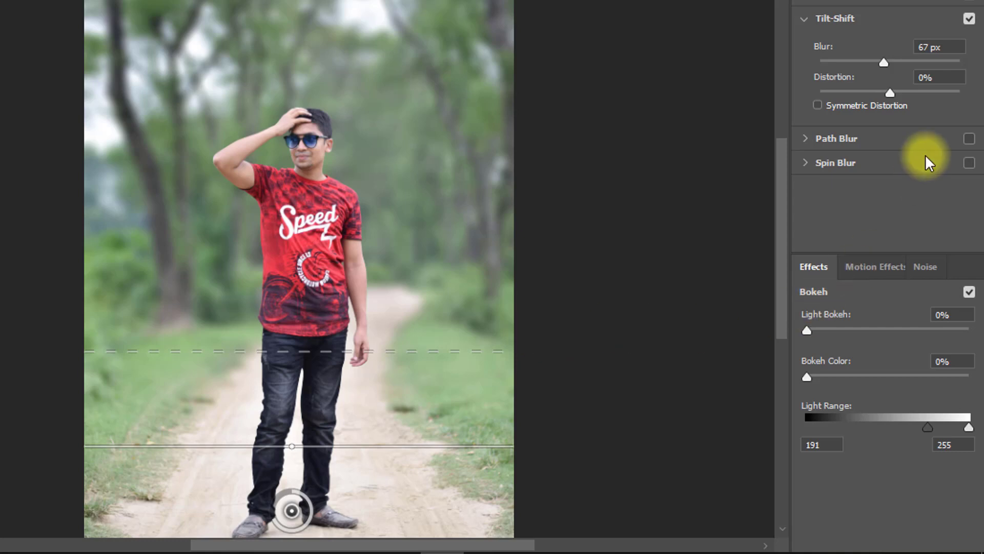
Set Blur to 57 px, Distortion to 20%, Light Bokeh to 13% and Bokeh Color to 18%, and apply the tilt-shift blur.
{"action": "left_click_drag", "start_coordinate": [884, 57], "coordinate": [881, 61]}
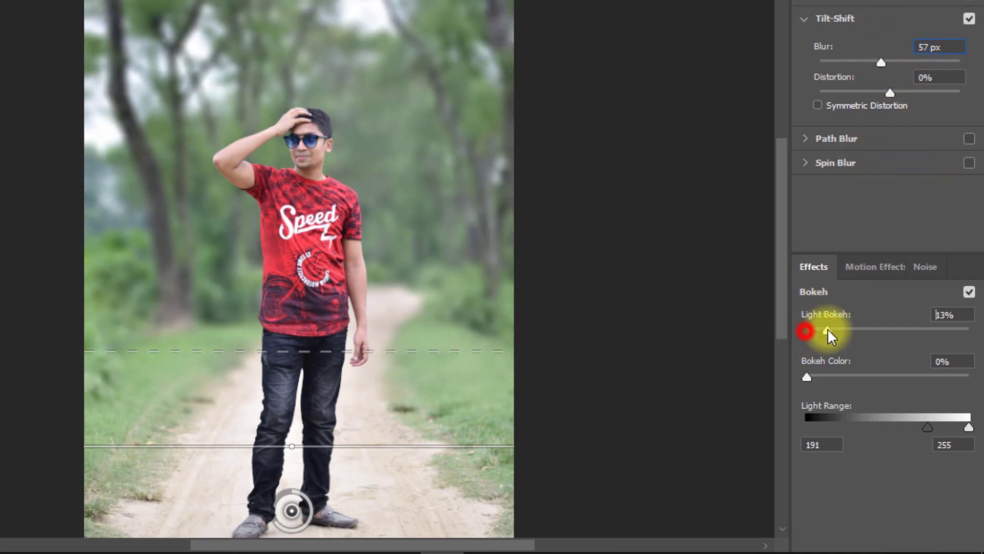
{"action": "mouse_move", "coordinate": [827, 331]}
{"action": "left_mouse_down"}
{"action": "mouse_move", "coordinate": [863, 325]}
{"action": "mouse_move", "coordinate": [824, 331]}
{"action": "left_mouse_up"}
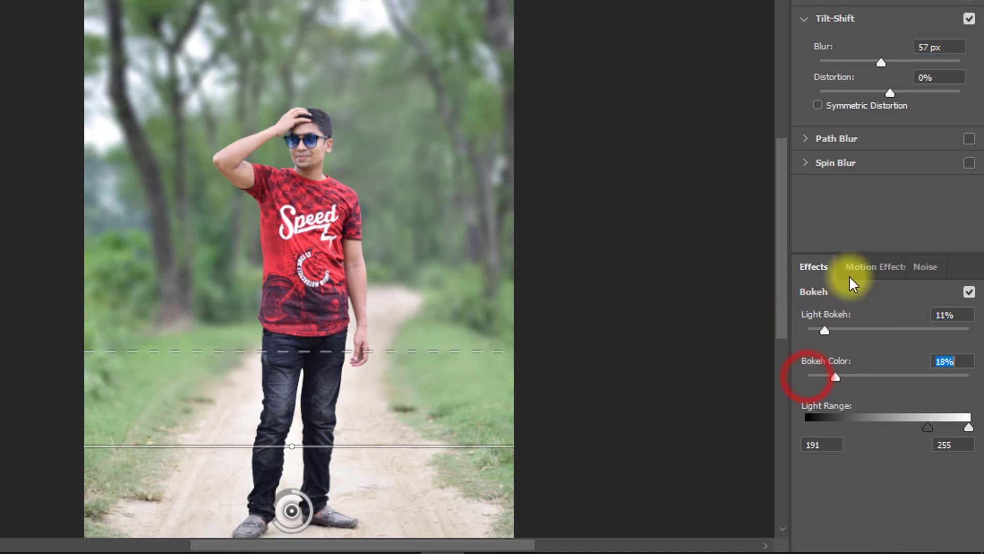
{"action": "left_click_drag", "start_coordinate": [884, 62], "coordinate": [881, 64]}
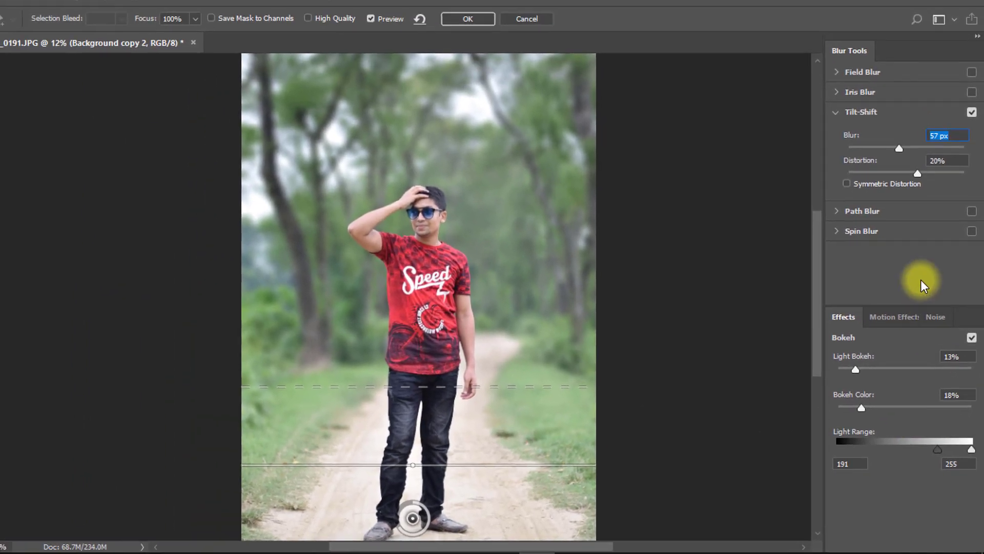
{"action": "left_click", "coordinate": [468, 19]}
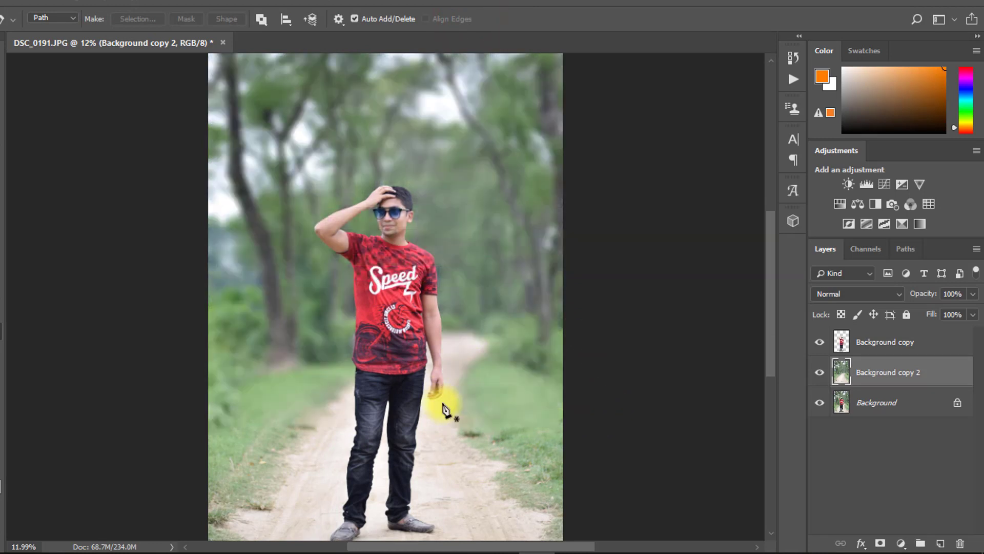
Select the cutout layer Background copy and activate the Spot Healing Brush for retouching the man's face.
{"action": "left_click_drag", "start_coordinate": [408, 212], "coordinate": [473, 195]}
{"action": "scroll", "coordinate": [570, 253], "scroll_direction": "down", "scroll_amount": 4}
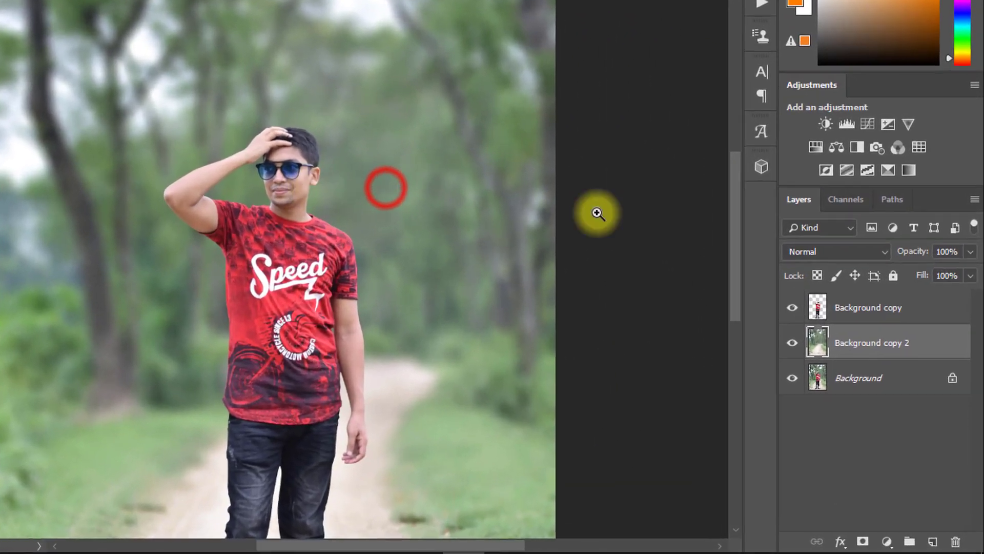
{"action": "left_click", "coordinate": [863, 346]}
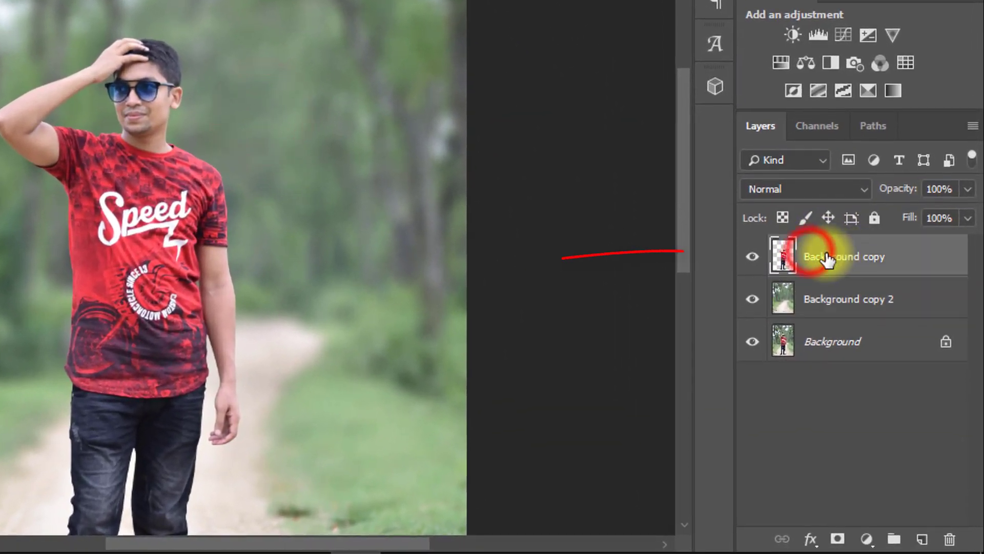
{"action": "mouse_move", "coordinate": [137, 77]}
{"action": "left_mouse_down"}
{"action": "mouse_move", "coordinate": [292, 82]}
{"action": "mouse_move", "coordinate": [317, 67]}
{"action": "left_mouse_up"}
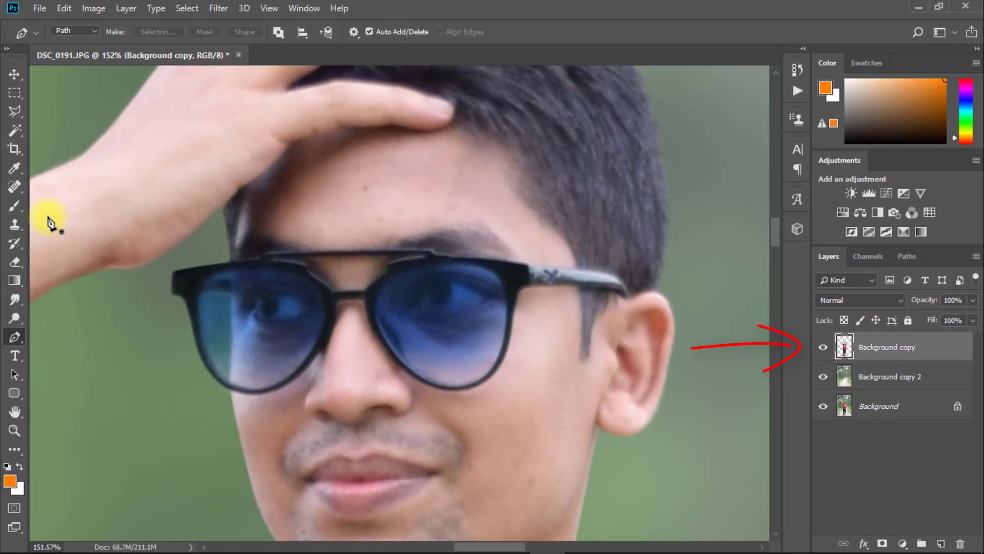
{"action": "right_click", "coordinate": [28, 282]}
{"action": "left_click", "coordinate": [78, 287]}
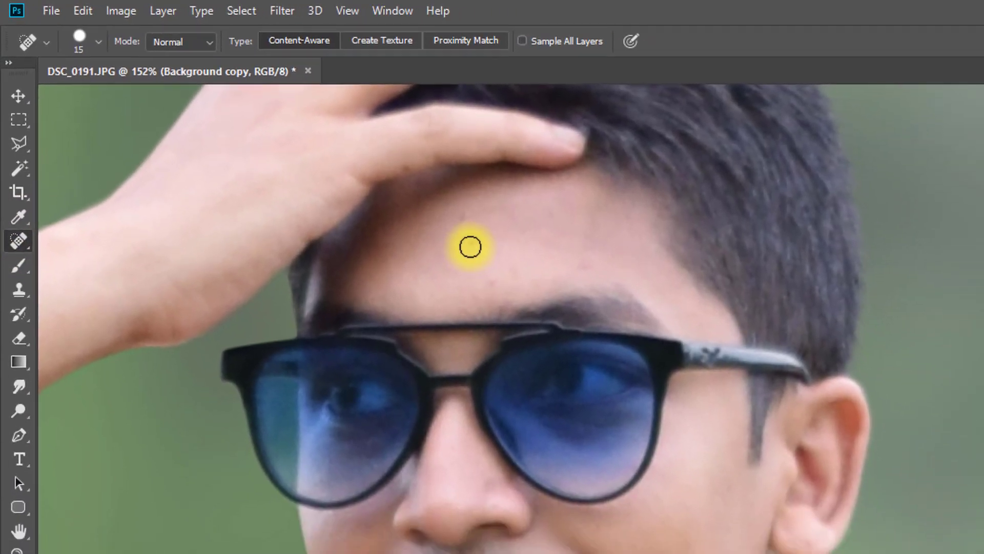
Heal the small spots on the man's forehead and face with the size 15 Content-Aware Spot Healing Brush.
{"action": "left_click", "coordinate": [556, 294]}
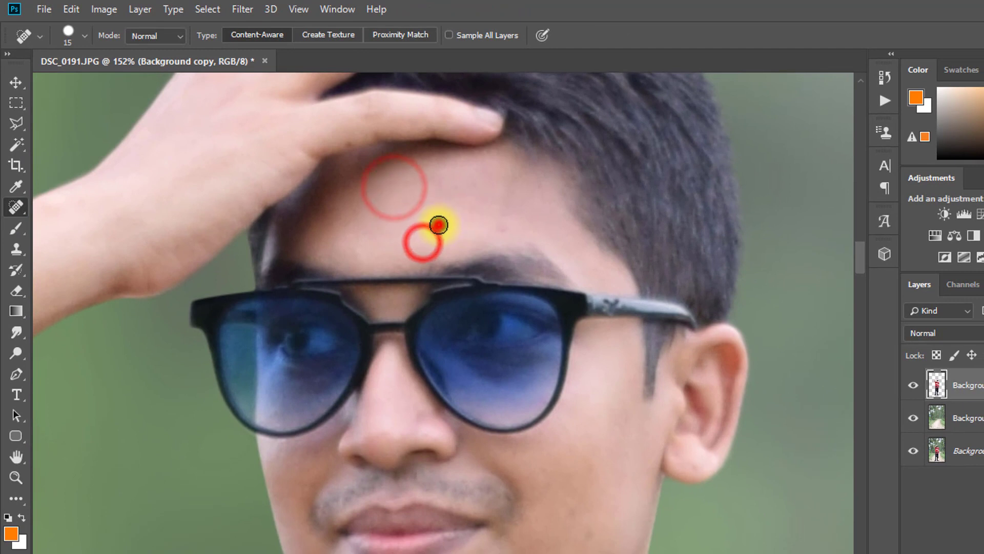
{"action": "left_click_drag", "start_coordinate": [586, 459], "coordinate": [584, 403]}
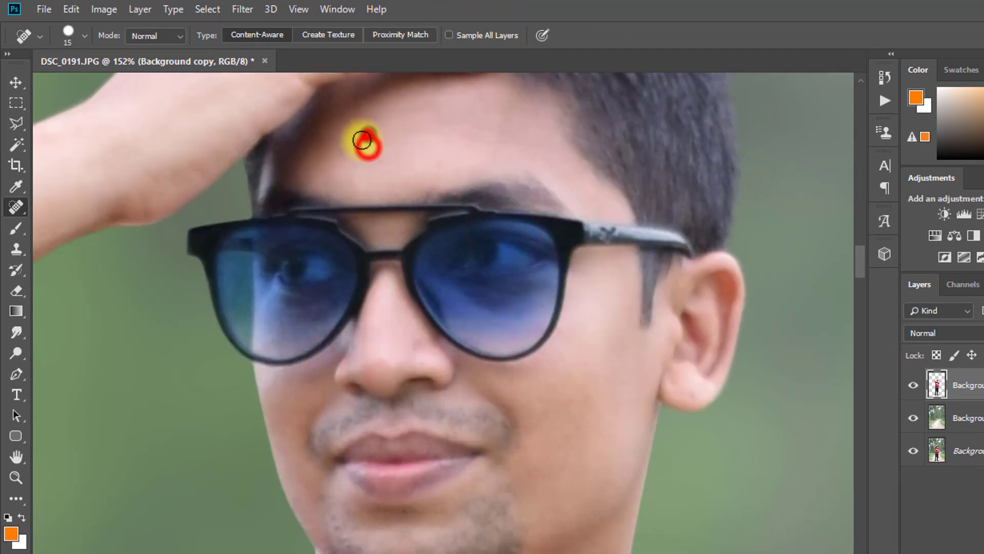
{"action": "left_click_drag", "start_coordinate": [534, 495], "coordinate": [543, 391]}
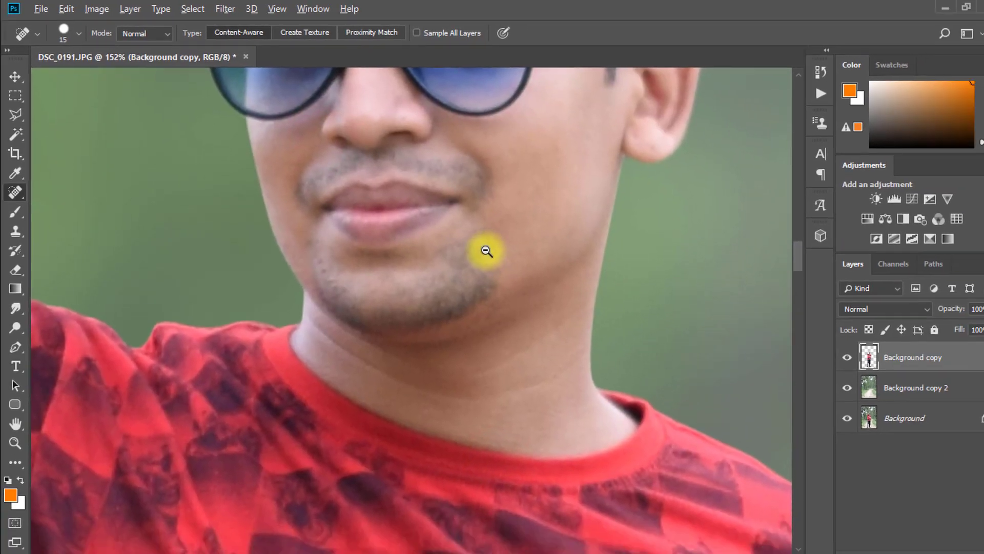
Open the Camera Raw Filter on the Background copy layer with the man's face and shirt in close view.
{"action": "left_click", "coordinate": [468, 238], "text": "alt"}
{"action": "left_click", "coordinate": [461, 213], "text": "alt"}
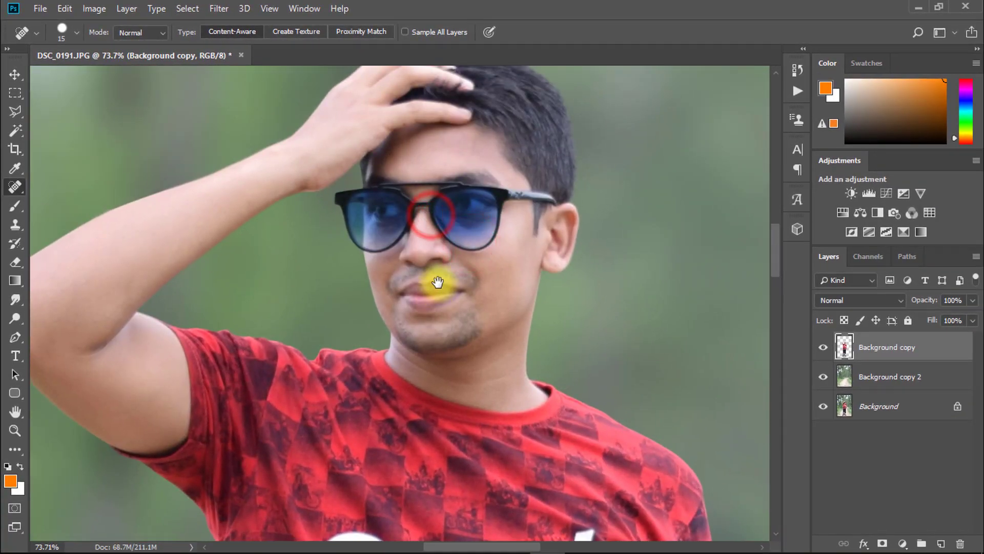
{"action": "left_click", "coordinate": [445, 259], "text": "alt"}
{"action": "key", "text": "ctrl+0"}
{"action": "left_click", "coordinate": [219, 9]}
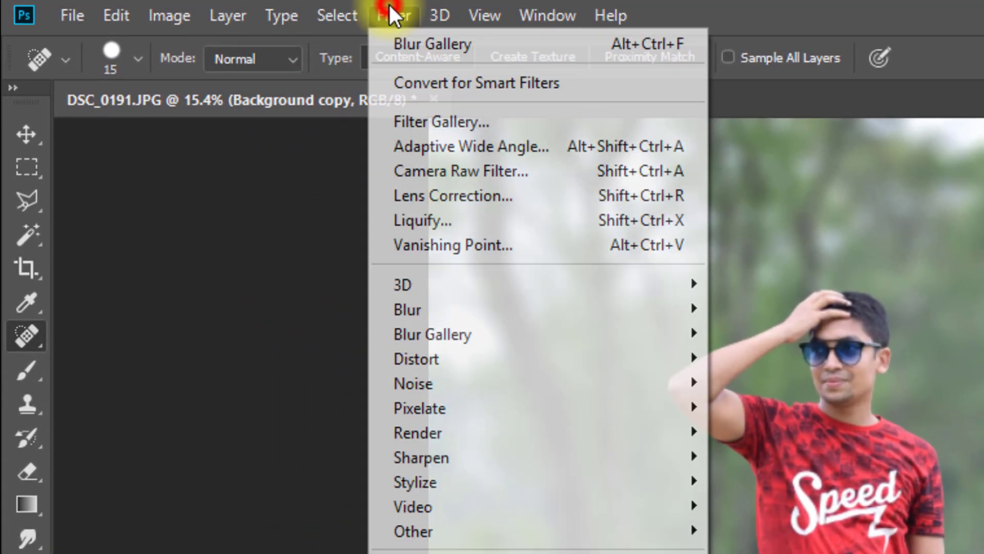
{"action": "left_click", "coordinate": [475, 173]}
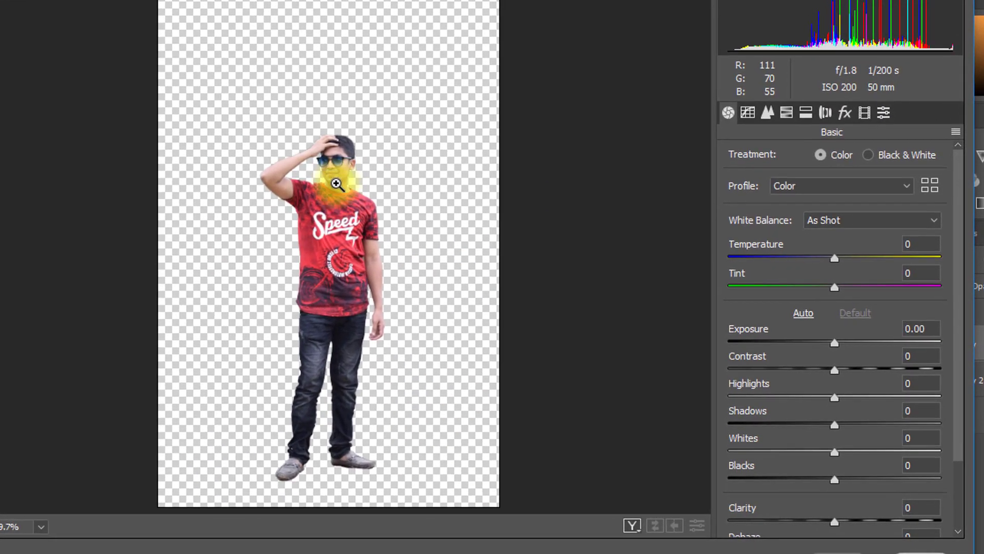
{"action": "left_click", "coordinate": [333, 174]}
{"action": "left_click", "coordinate": [330, 226]}
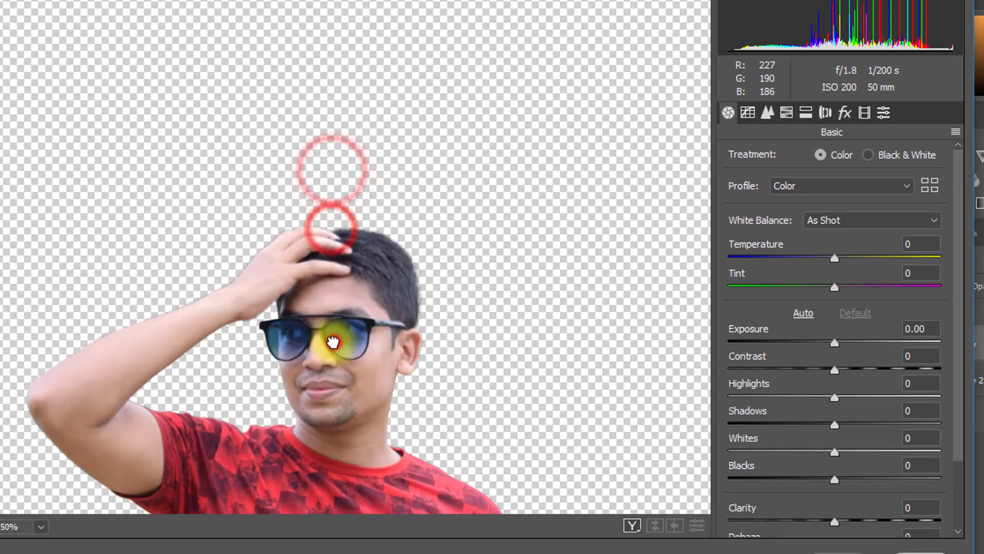
{"action": "left_click", "coordinate": [333, 341]}
{"action": "left_click", "coordinate": [339, 403]}
Set Exposure to +0.10, Contrast +8, Shadows +5, Whites +6 and Blacks -7 in Camera Raw and apply the filter to the cutout.
{"action": "left_click_drag", "start_coordinate": [834, 344], "coordinate": [846, 376]}
{"action": "left_click_drag", "start_coordinate": [836, 424], "coordinate": [824, 481]}
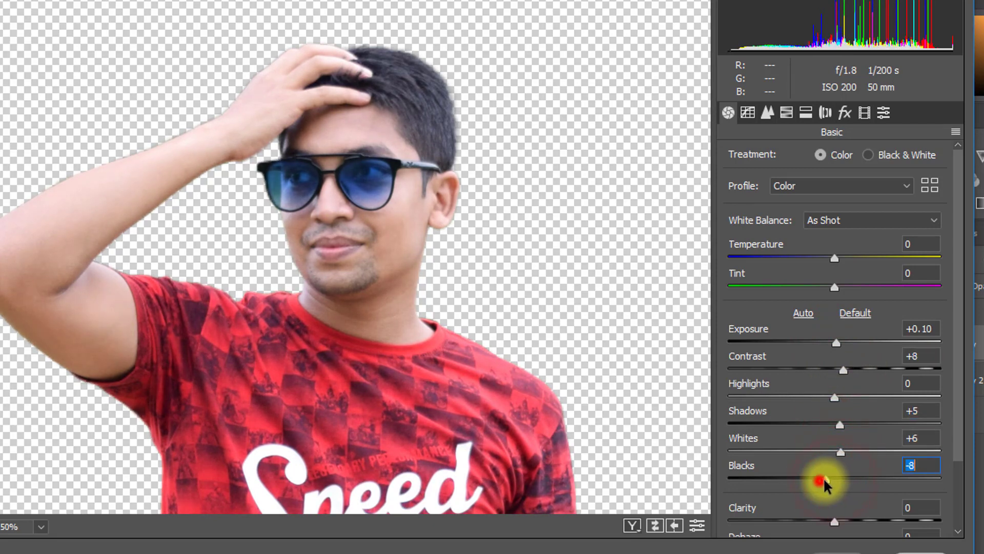
{"action": "left_click", "coordinate": [463, 305], "text": "alt"}
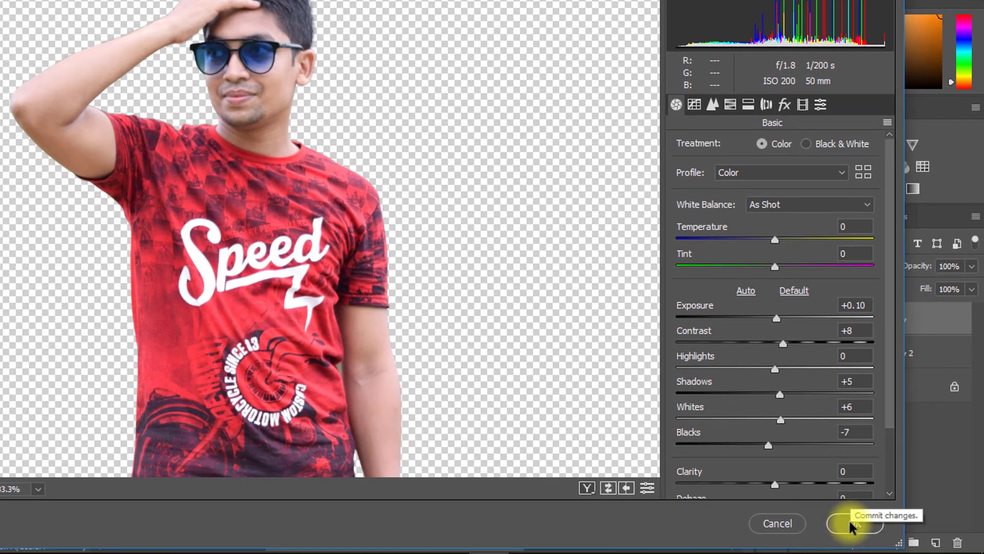
{"action": "left_click", "coordinate": [850, 523]}
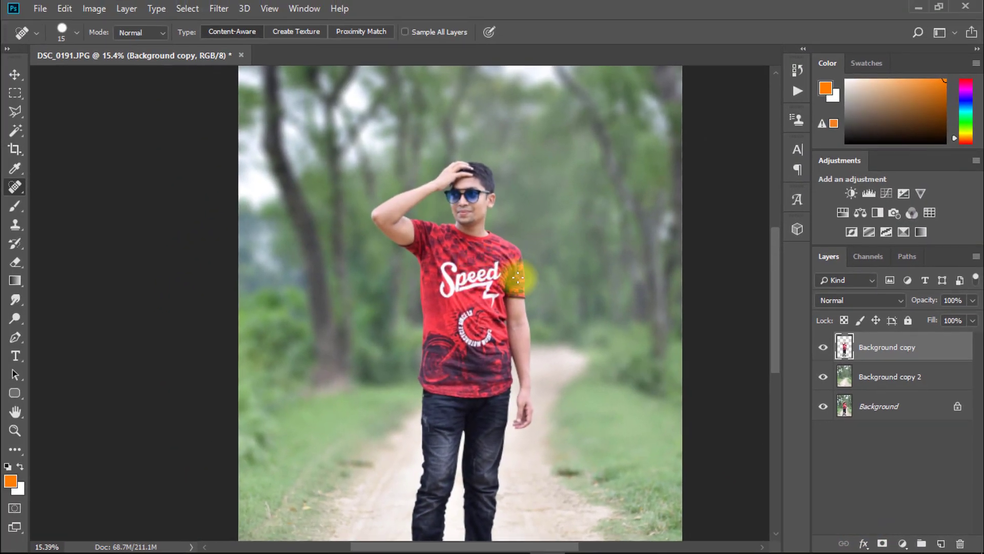
Add an empty layer above Background copy 2 and enlarge the Brush until it is far wider than the man.
{"action": "left_click", "coordinate": [844, 378]}
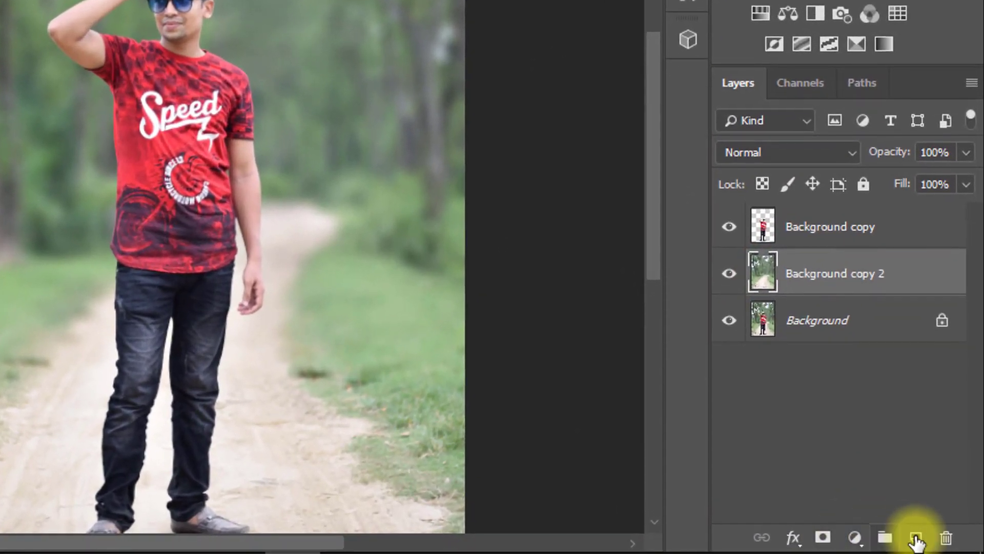
{"action": "left_click", "coordinate": [916, 538]}
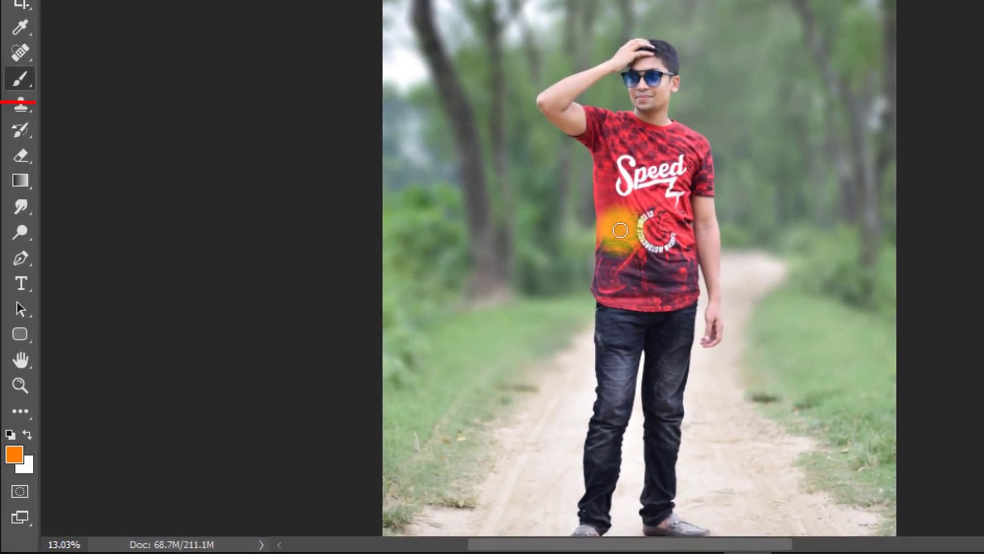
{"action": "key", "text": "bracketright"}
{"action": "key", "text": "bracketright"}
{"action": "key", "text": "bracketright"}
{"action": "key", "text": "bracketright"}
{"action": "key", "text": "bracketright"}
{"action": "key", "text": "bracketright"}
{"action": "key", "text": "bracketright"}
{"action": "key", "text": "bracketright"}
{"action": "key", "text": "bracketright"}
{"action": "key", "text": "bracketright"}
{"action": "key", "text": "b"}
{"action": "key", "text": "bracketright"}
{"action": "key", "text": "bracketright"}
{"action": "key", "text": "bracketright"}
{"action": "key", "text": "bracketright"}
{"action": "key", "text": "bracketright"}
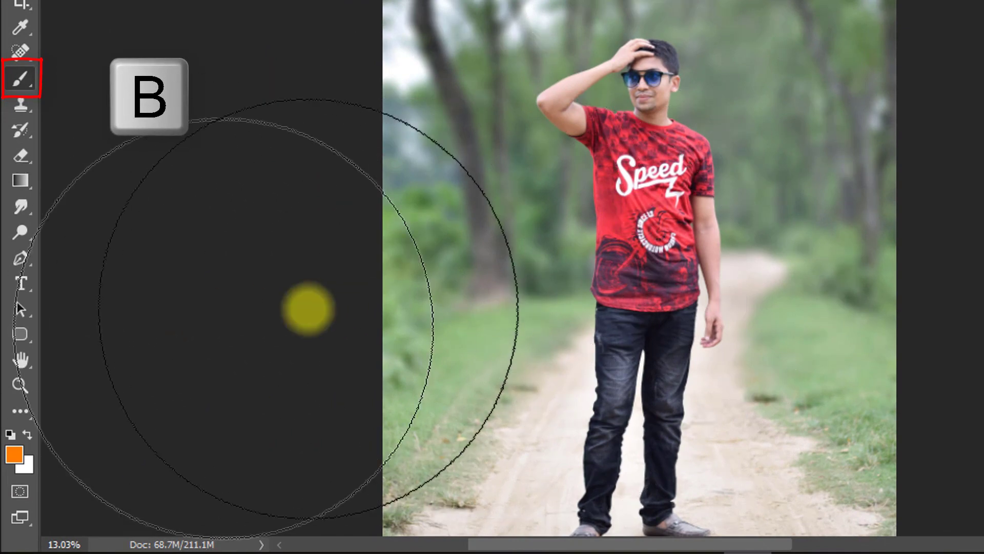
Set the foreground color to bright yellow #fff000.
{"action": "left_click", "coordinate": [14, 456]}
{"action": "left_click", "coordinate": [693, 213]}
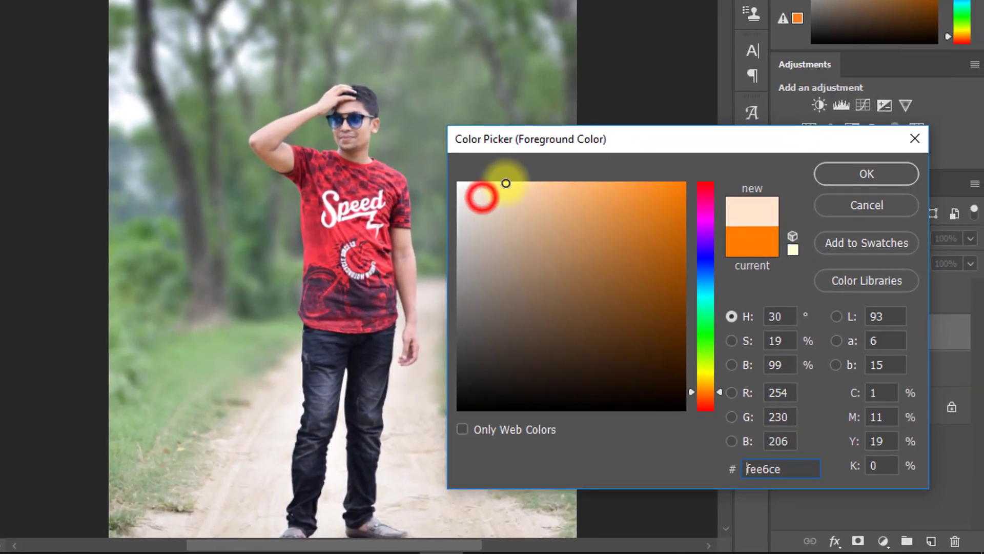
{"action": "left_click", "coordinate": [591, 181]}
{"action": "left_click", "coordinate": [702, 372]}
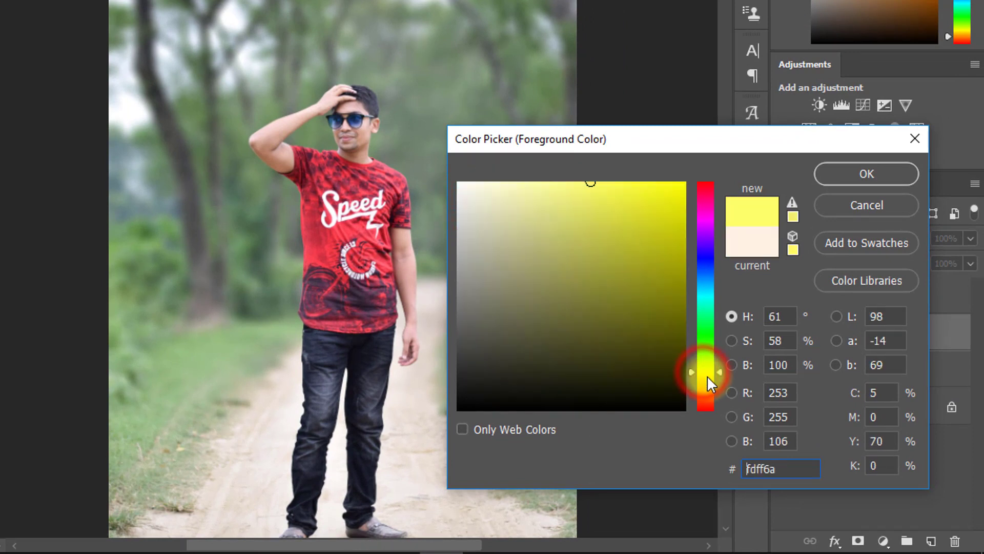
{"action": "left_click", "coordinate": [706, 379]}
{"action": "left_click", "coordinate": [706, 374]}
{"action": "left_click", "coordinate": [706, 378]}
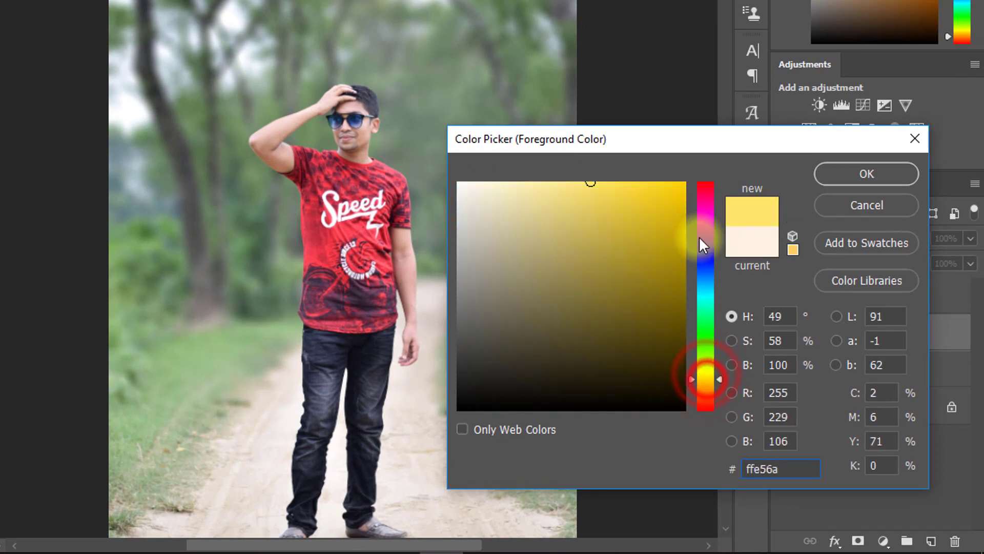
{"action": "left_click", "coordinate": [708, 375]}
{"action": "left_click", "coordinate": [679, 191]}
{"action": "left_click", "coordinate": [839, 179]}
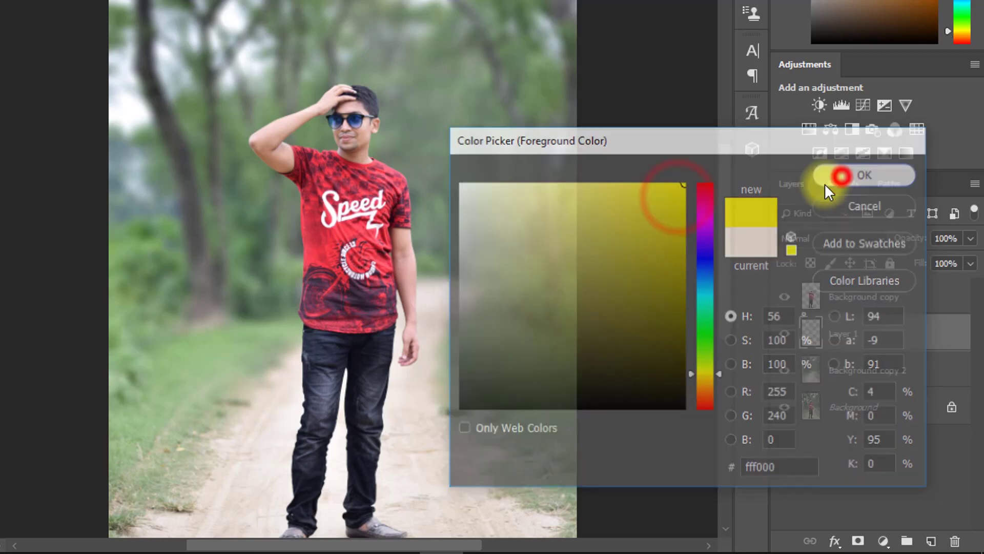
Dab a soft yellow glow behind the man on Layer 1 with a brush of about 4400 px.
{"action": "left_click", "coordinate": [350, 261]}
{"action": "left_click", "coordinate": [348, 279]}
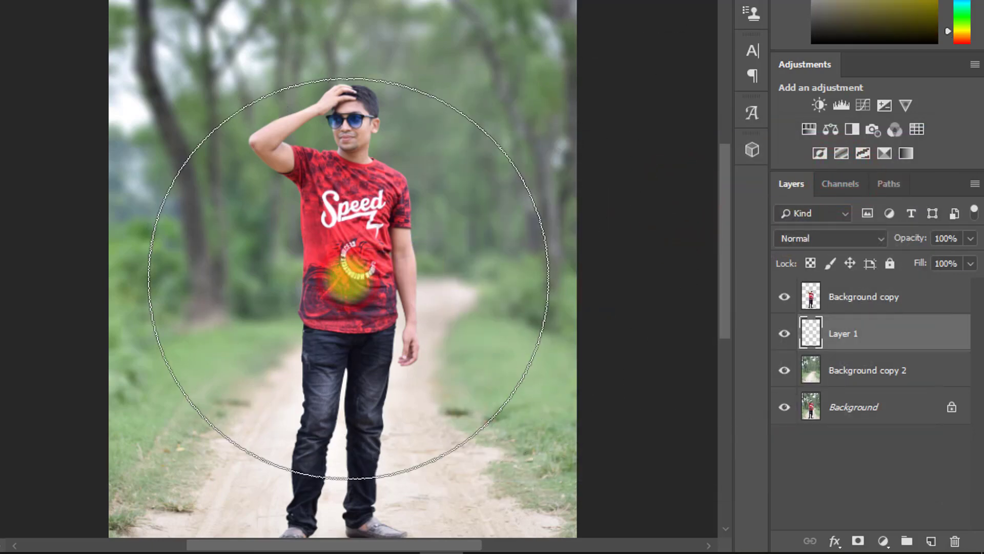
{"action": "left_click", "coordinate": [349, 278]}
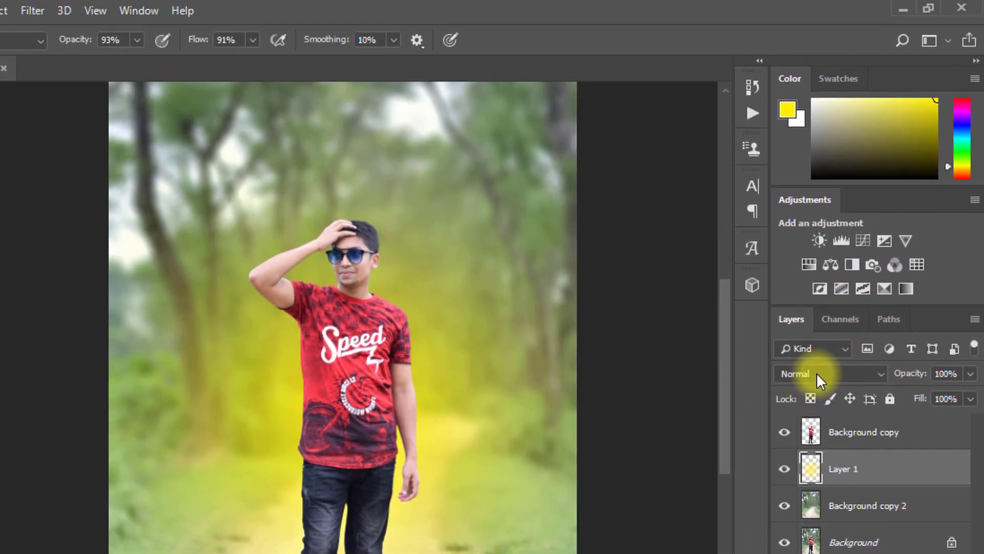
Blend Layer 1's yellow glow in Screen mode at 26% opacity.
{"action": "left_click", "coordinate": [817, 373]}
{"action": "left_click", "coordinate": [797, 143]}
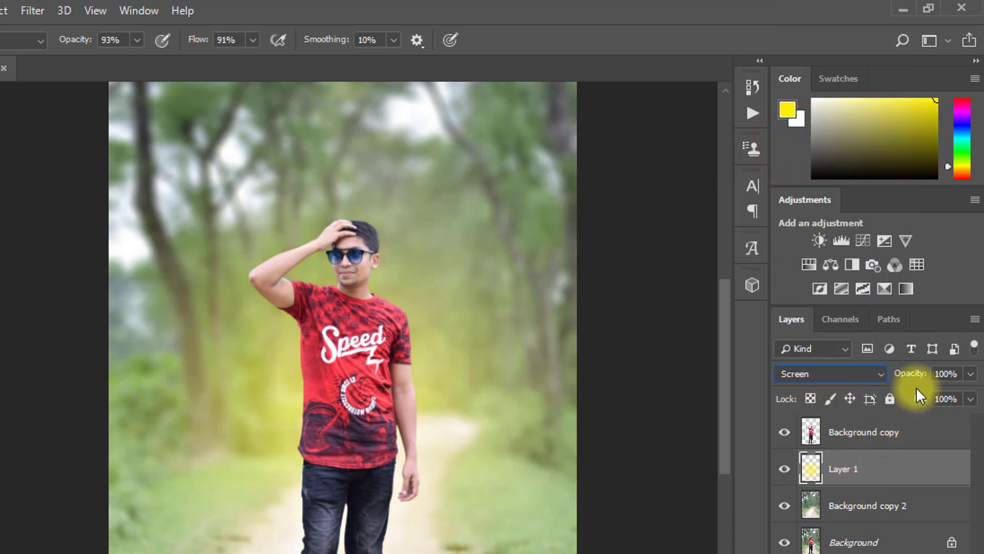
{"action": "left_click_drag", "start_coordinate": [916, 376], "coordinate": [892, 377]}
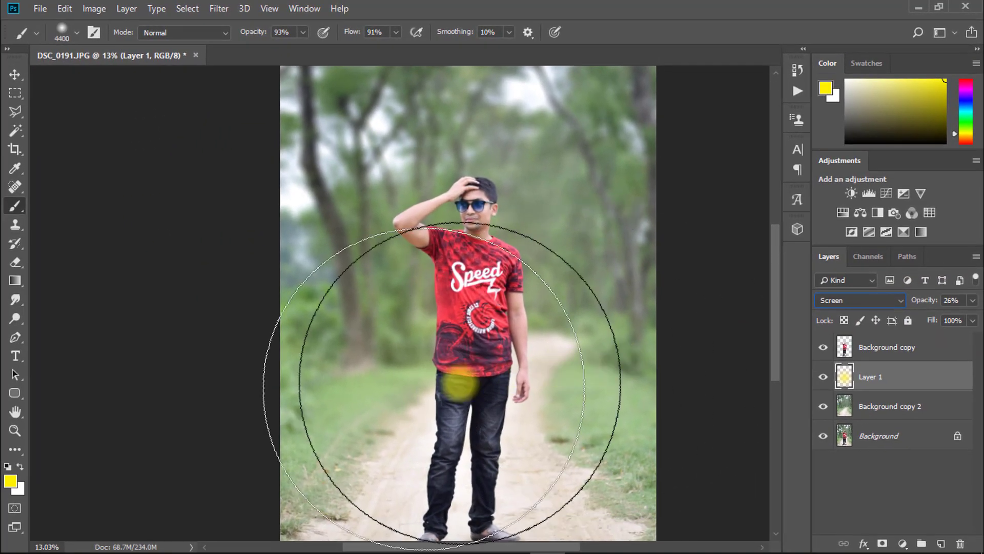
Change the foreground color to cyan #00f6ff and repaint Layer 1's glow with it at 21% layer opacity.
{"action": "left_click", "coordinate": [10, 481]}
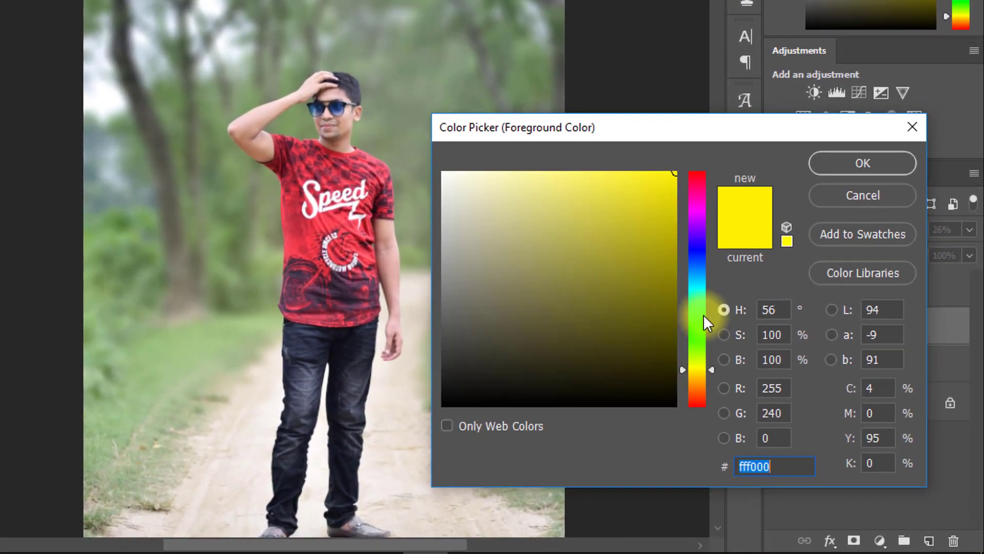
{"action": "left_click_drag", "start_coordinate": [703, 315], "coordinate": [699, 287]}
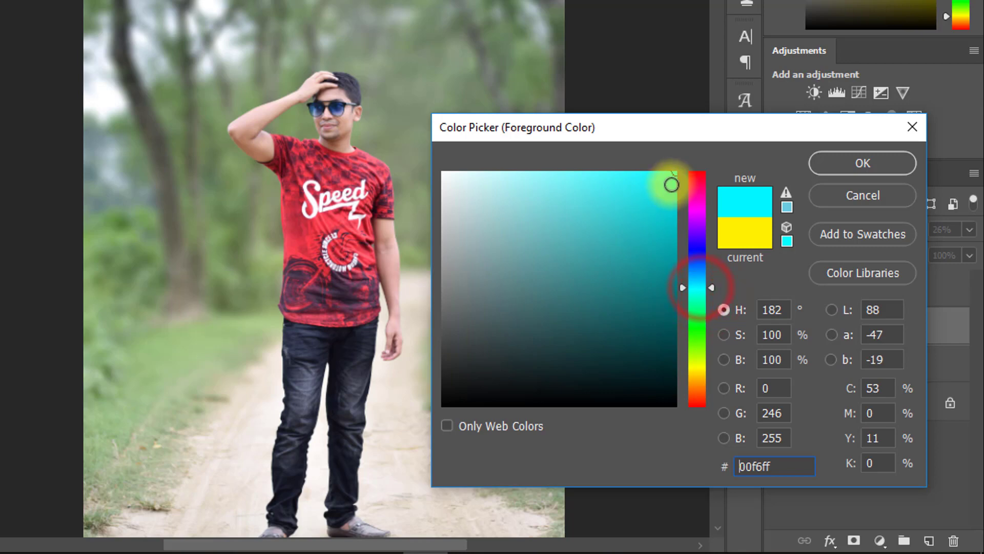
{"action": "left_click", "coordinate": [825, 163]}
{"action": "left_click", "coordinate": [348, 256]}
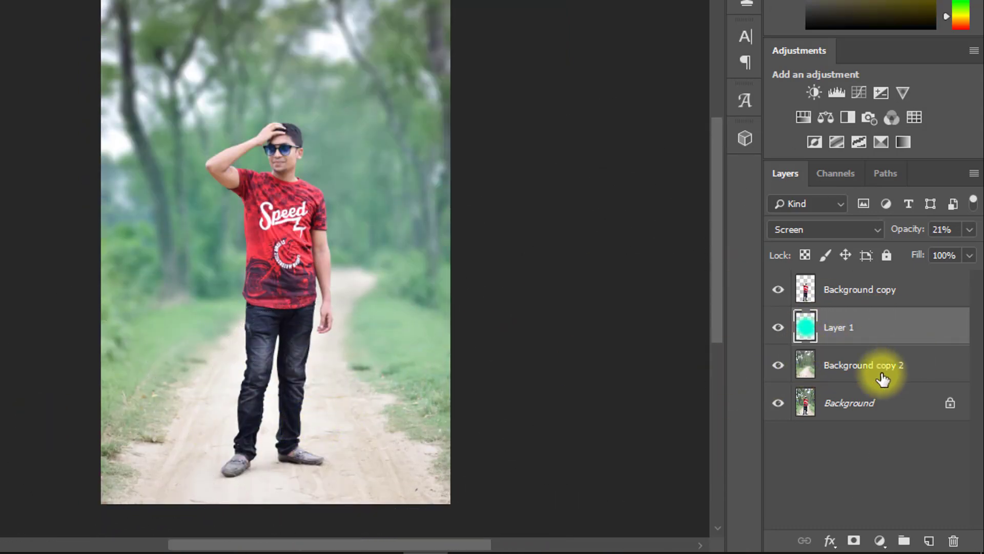
Paint a smaller soft cyan glow centered behind the man's torso on a new layer above Layer 1.
{"action": "key", "text": "x"}
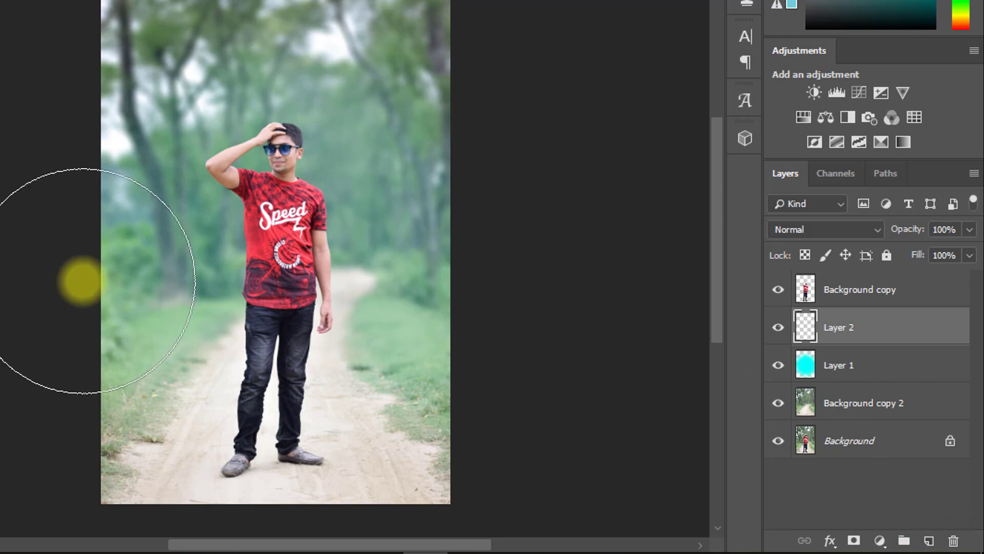
{"action": "key", "text": "]"}
{"action": "left_click", "coordinate": [283, 238]}
{"action": "left_click", "coordinate": [282, 248]}
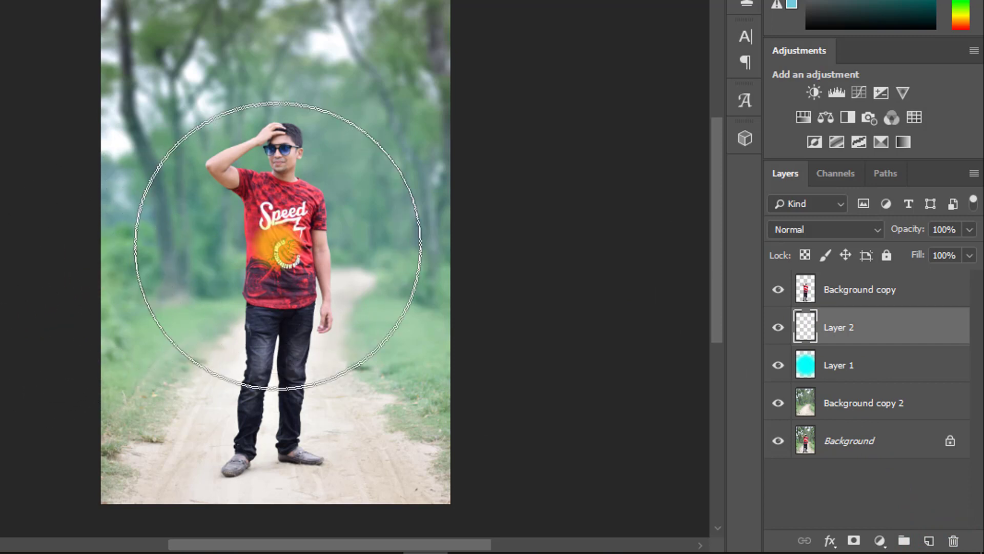
{"action": "key", "text": "]"}
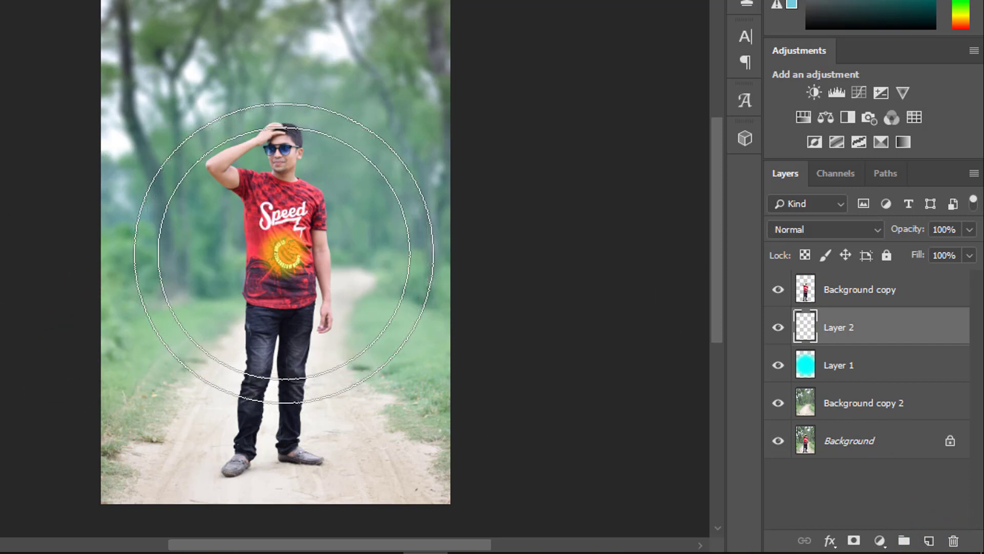
{"action": "key", "text": "["}
{"action": "left_click", "coordinate": [284, 252]}
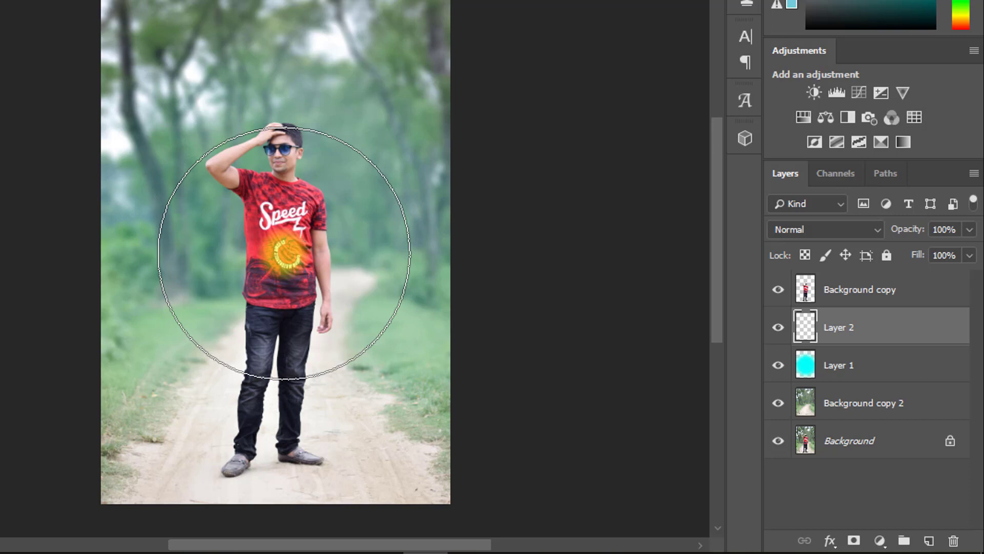
{"action": "left_click", "coordinate": [284, 253]}
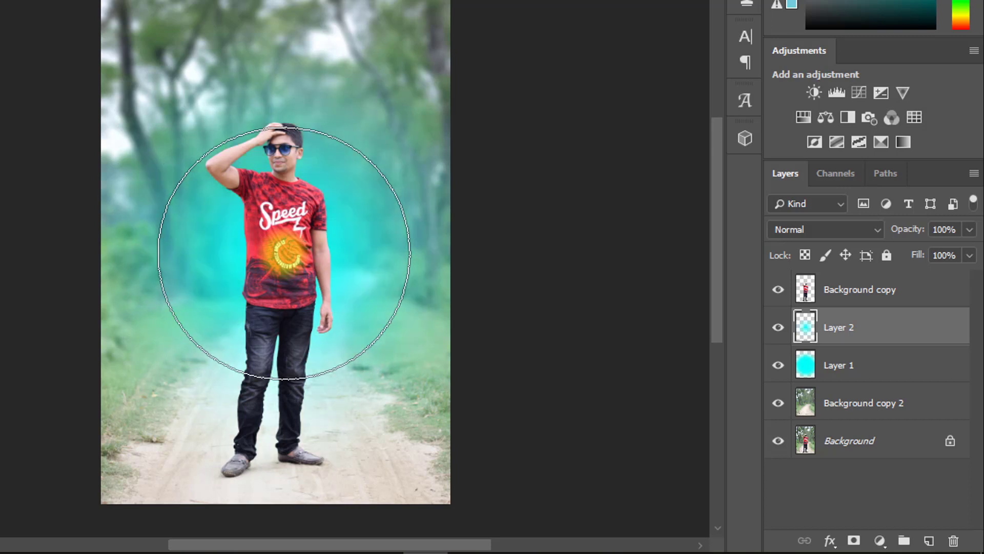
{"action": "key", "text": "]"}
{"action": "left_click", "coordinate": [284, 253]}
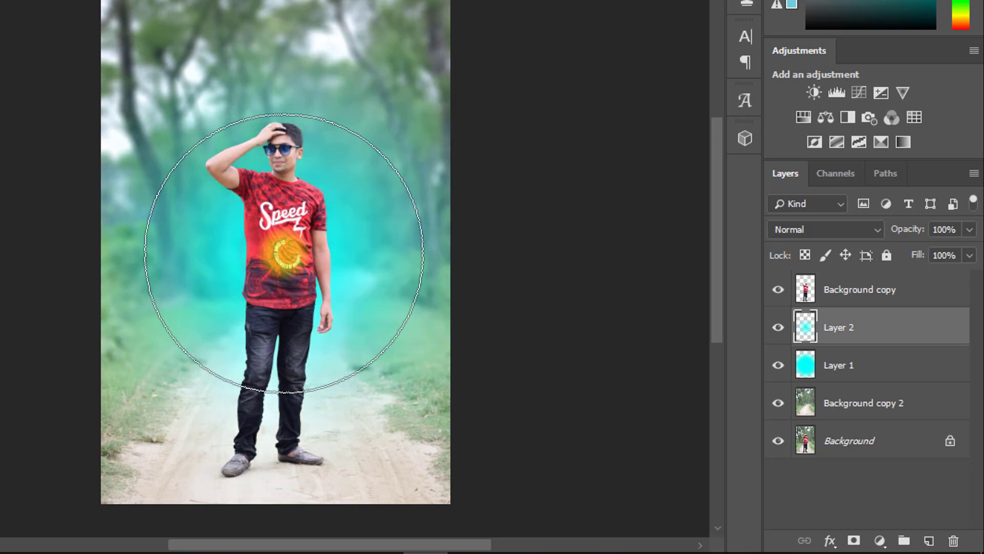
{"action": "left_click", "coordinate": [284, 253]}
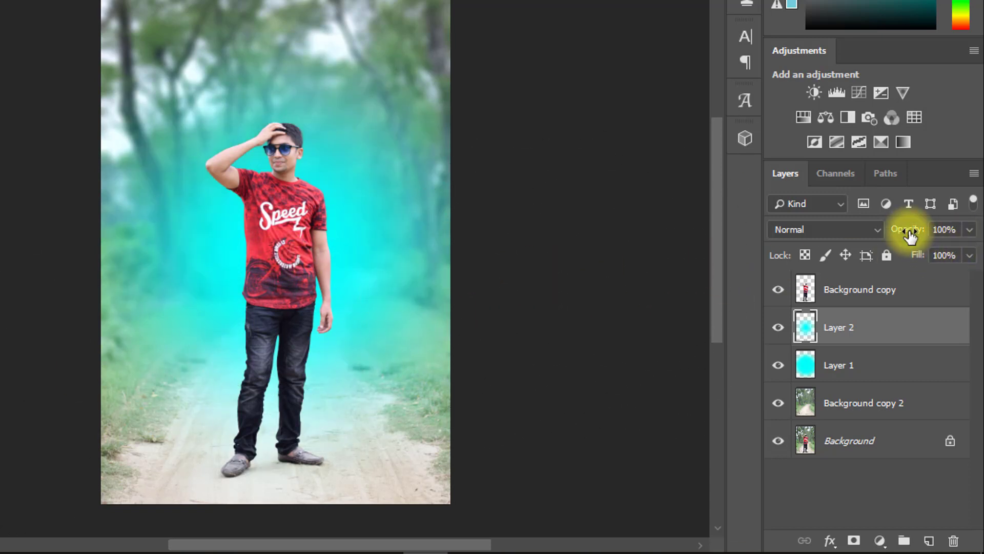
Blend Layer 2 in Screen mode at 29% opacity and recolor its glow to green.
{"action": "left_click", "coordinate": [830, 228]}
{"action": "left_click", "coordinate": [781, 5]}
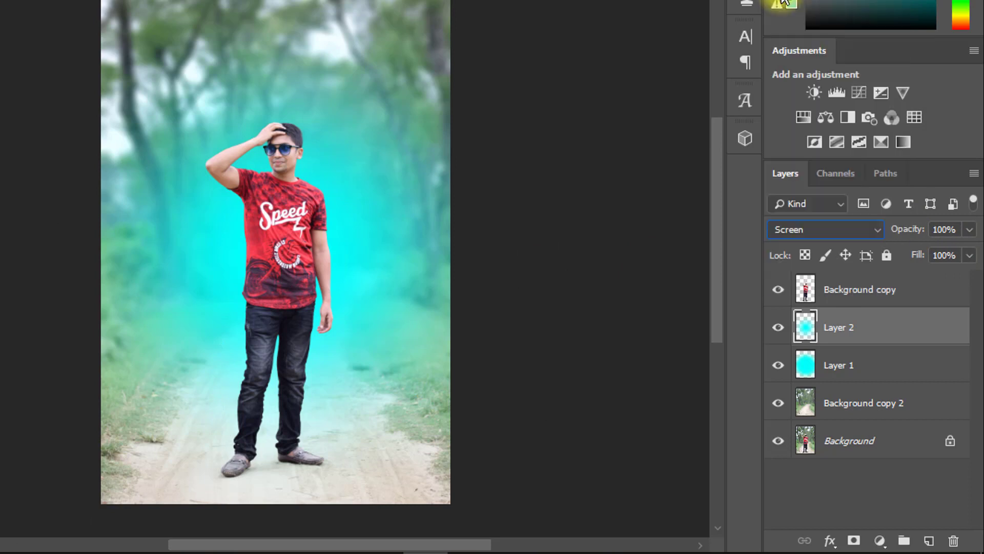
{"action": "left_click_drag", "start_coordinate": [902, 233], "coordinate": [780, 226]}
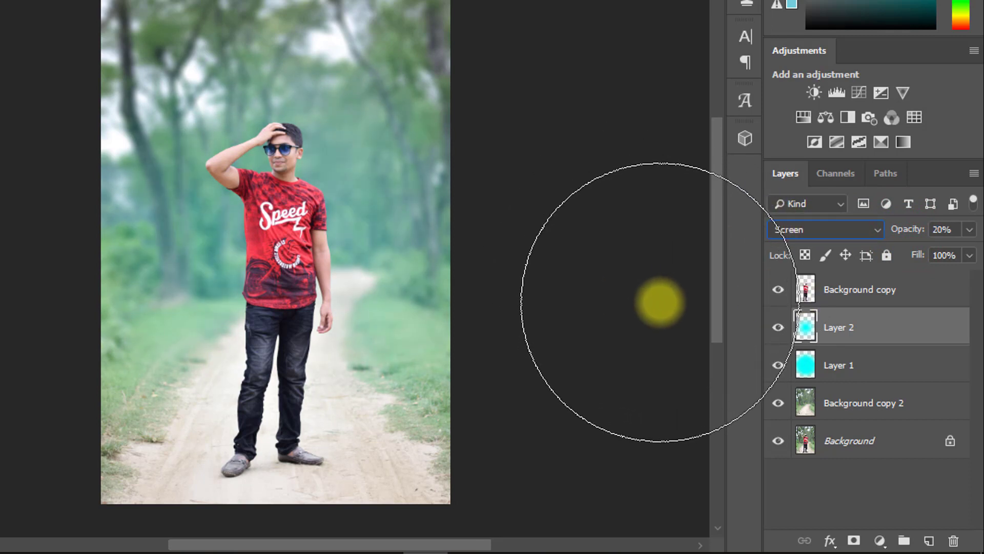
{"action": "left_click_drag", "start_coordinate": [907, 229], "coordinate": [958, 246]}
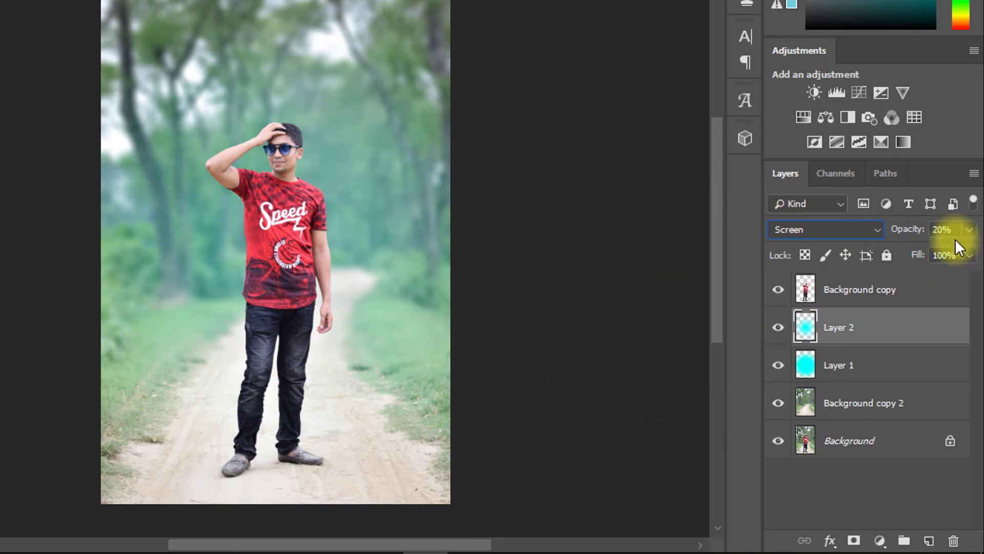
{"action": "left_click", "coordinate": [343, 229]}
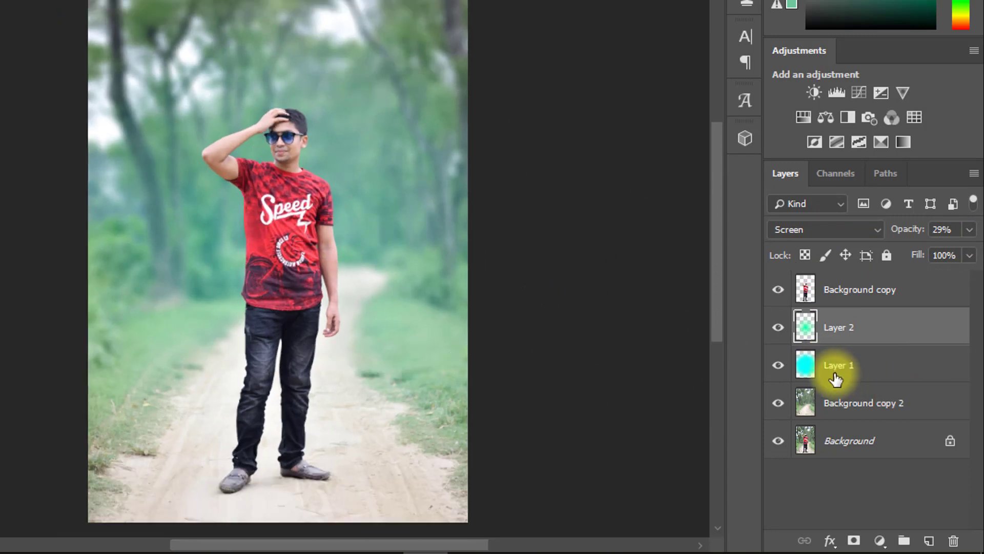
Hide the cutout layer Background copy and stamp the visible background layers into a new layer above Layer 2.
{"action": "left_click", "coordinate": [778, 290]}
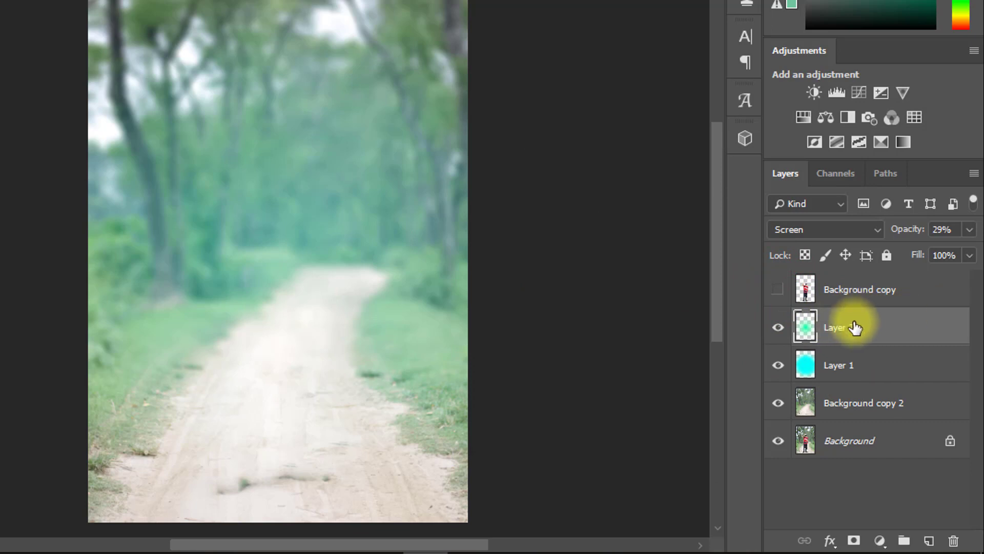
{"action": "key", "text": "ctrl+shift+alt+e"}
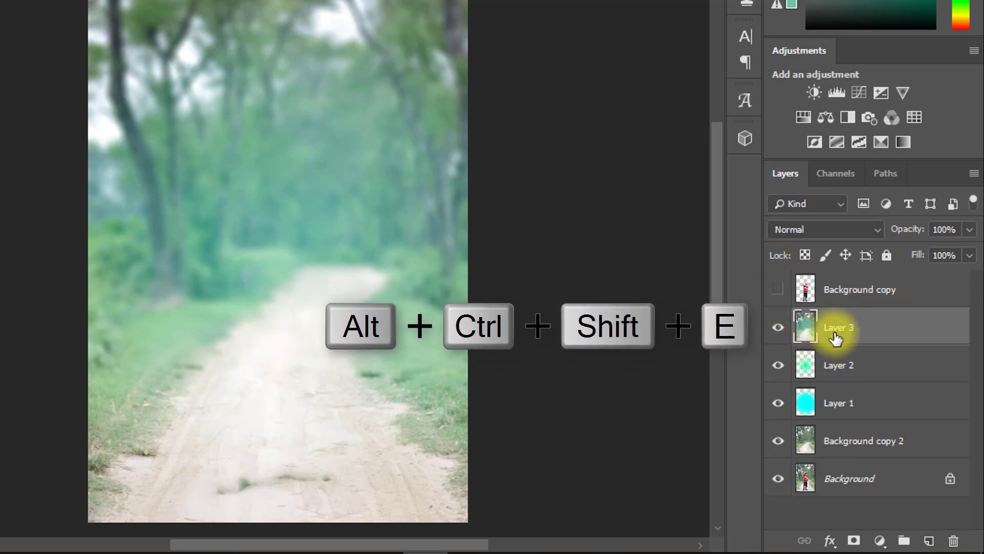
{"action": "key", "text": "ctrl+minus"}
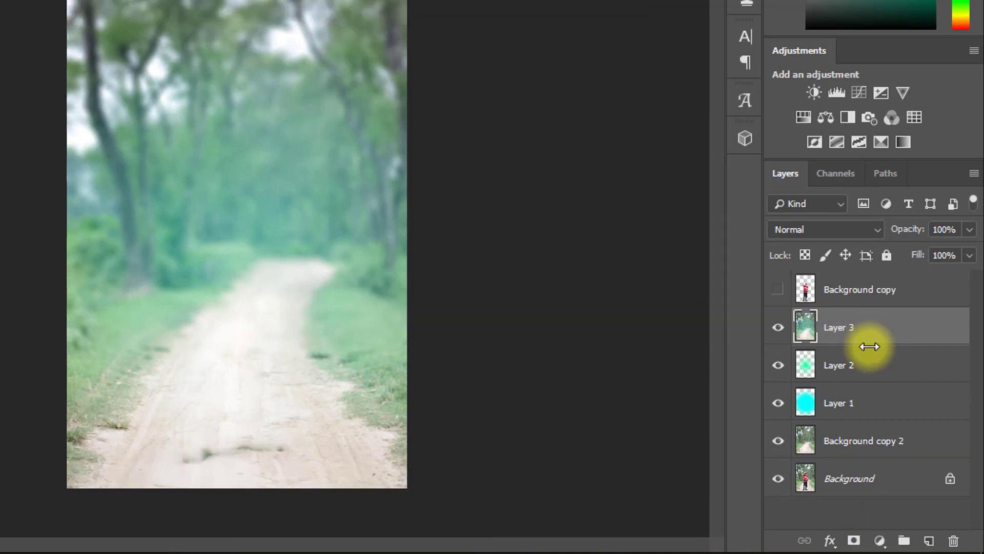
Add a Color Lookup adjustment layer above Layer 3 with the 3DLUT file FoggyNight.3DL.
{"action": "left_click", "coordinate": [881, 538]}
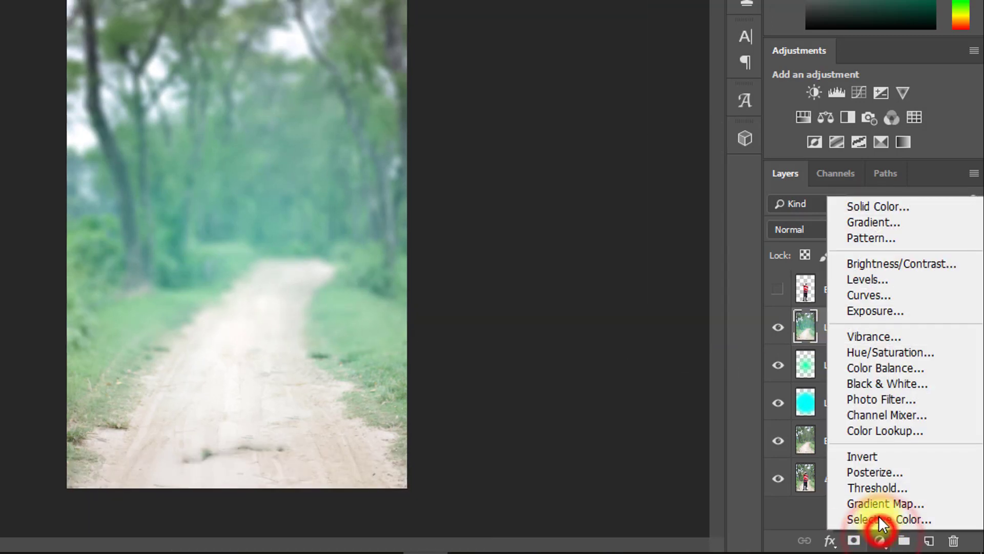
{"action": "left_click", "coordinate": [892, 431]}
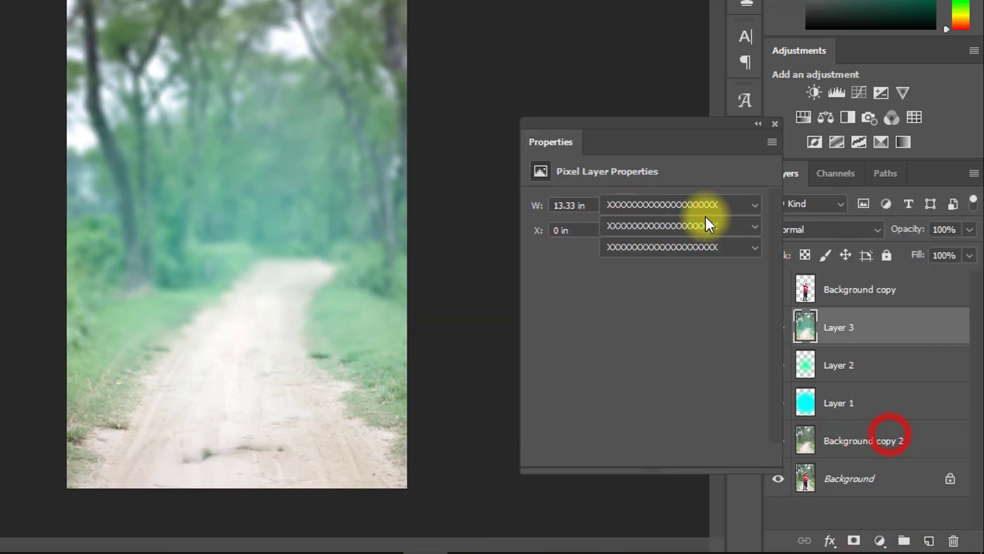
{"action": "left_click", "coordinate": [663, 202]}
{"action": "scroll", "coordinate": [693, 50], "scroll_direction": "down", "scroll_amount": 3}
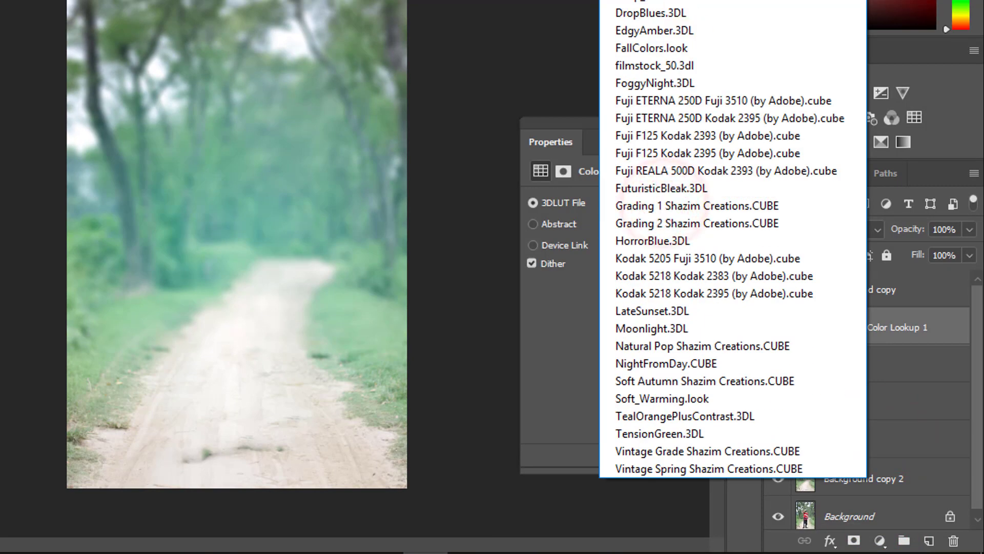
{"action": "left_click", "coordinate": [686, 79]}
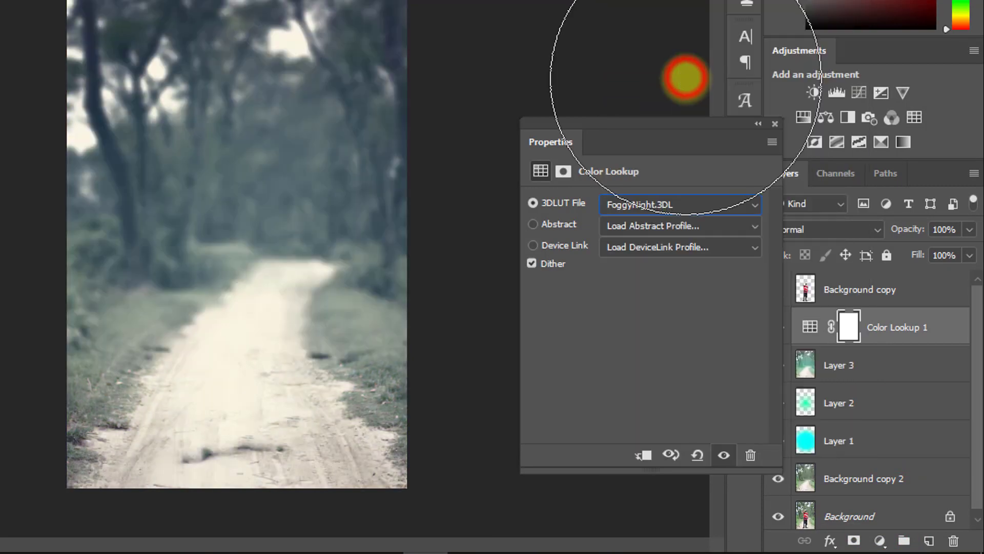
Set the Color Lookup 1 layer's opacity to 15% and change its 3DLUT file to HorrorBlue.3DL.
{"action": "left_click_drag", "start_coordinate": [792, 233], "coordinate": [767, 236]}
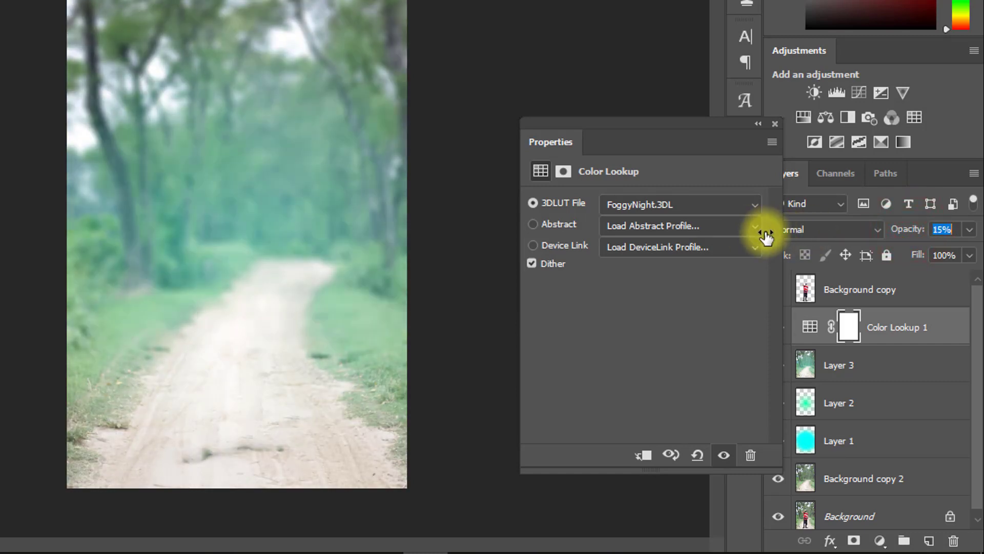
{"action": "left_click", "coordinate": [651, 204]}
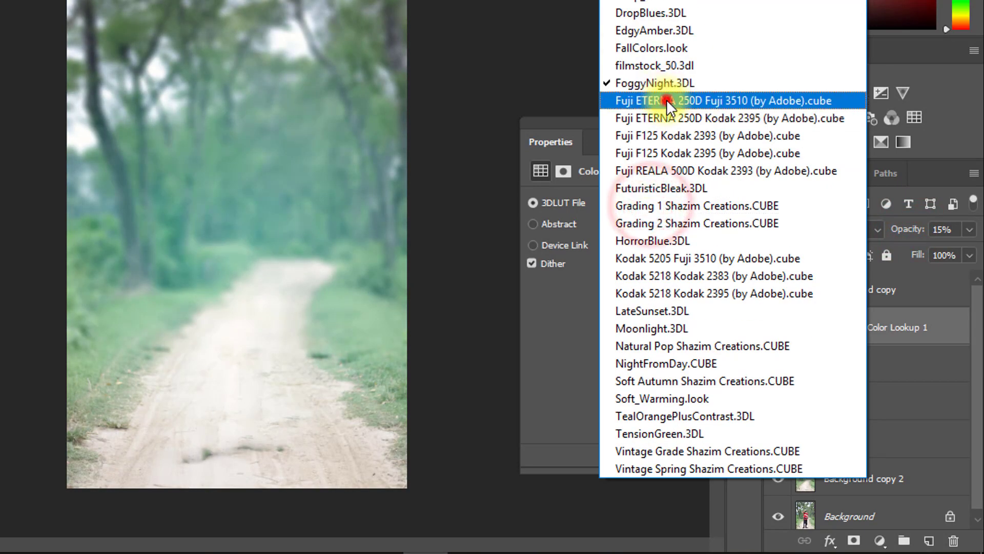
{"action": "left_click", "coordinate": [666, 100]}
{"action": "key", "text": "Down"}
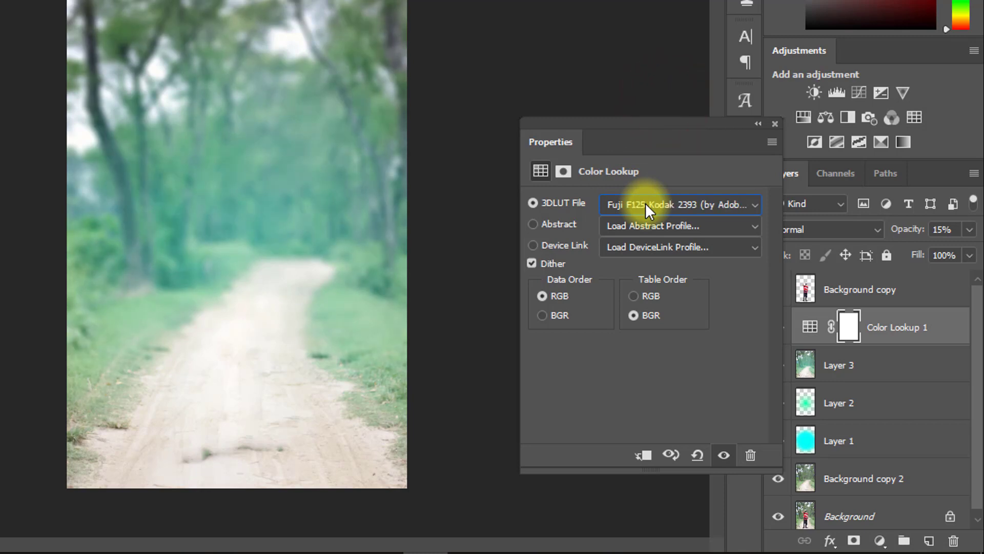
{"action": "key", "text": "Down"}
{"action": "key", "text": "Down"}
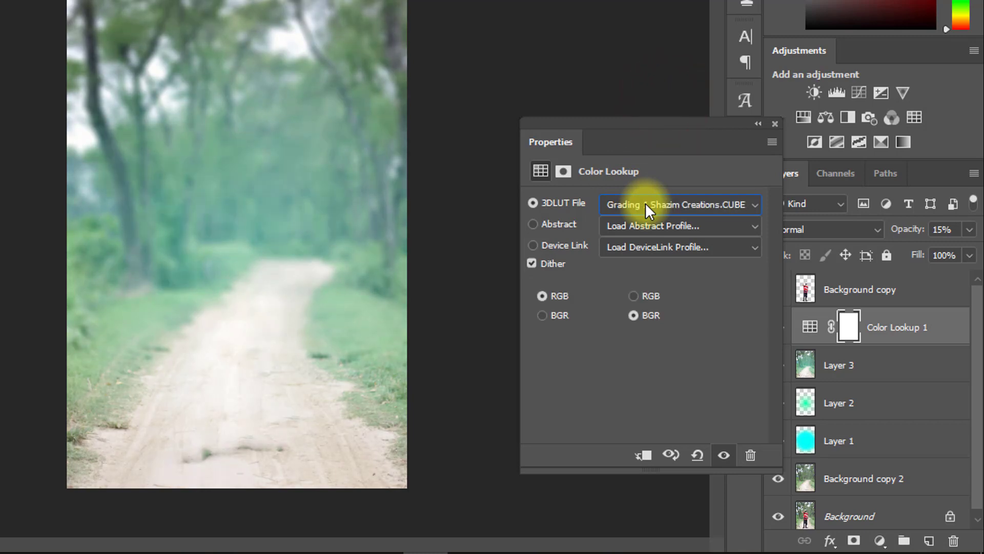
{"action": "key", "text": "Down"}
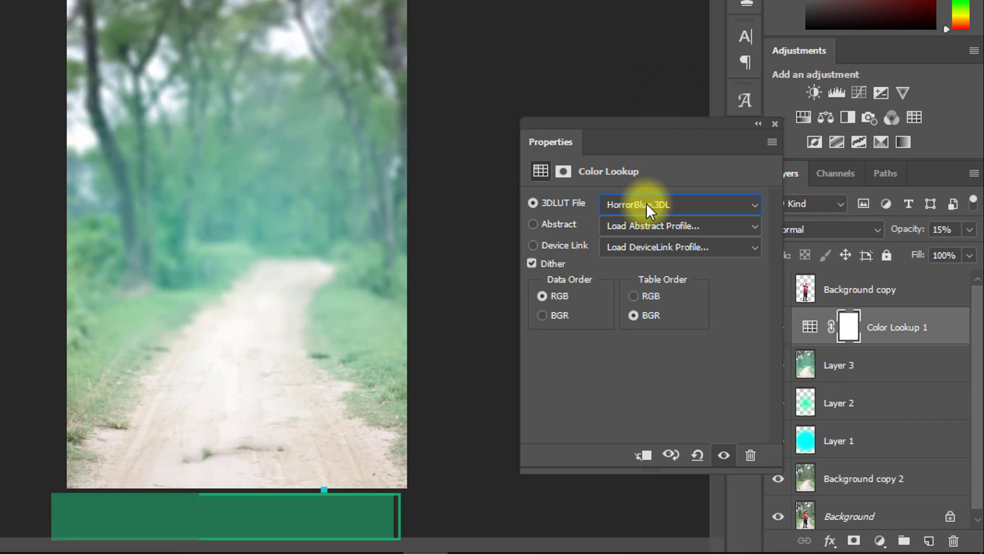
{"action": "key", "text": "Up"}
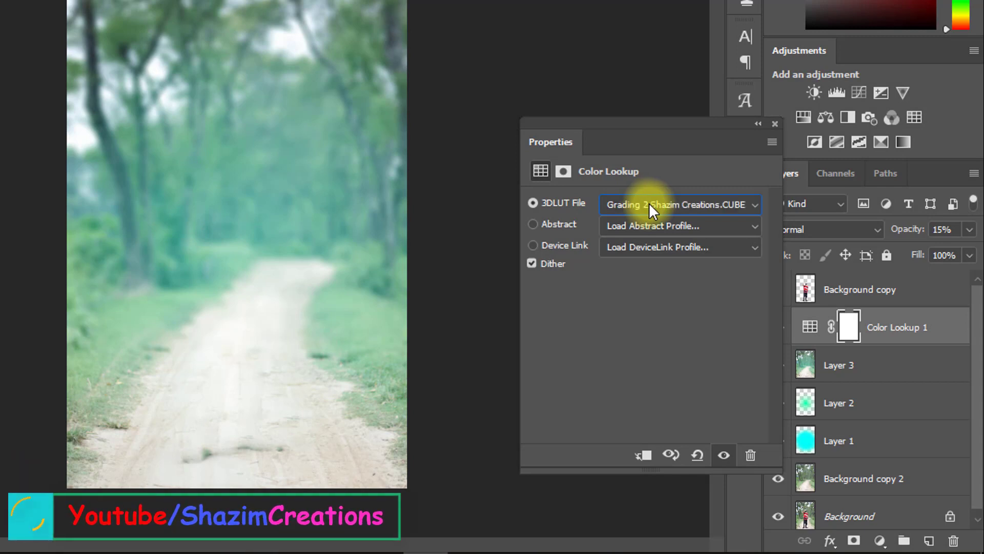
{"action": "key", "text": "Down"}
{"action": "left_click", "coordinate": [650, 203]}
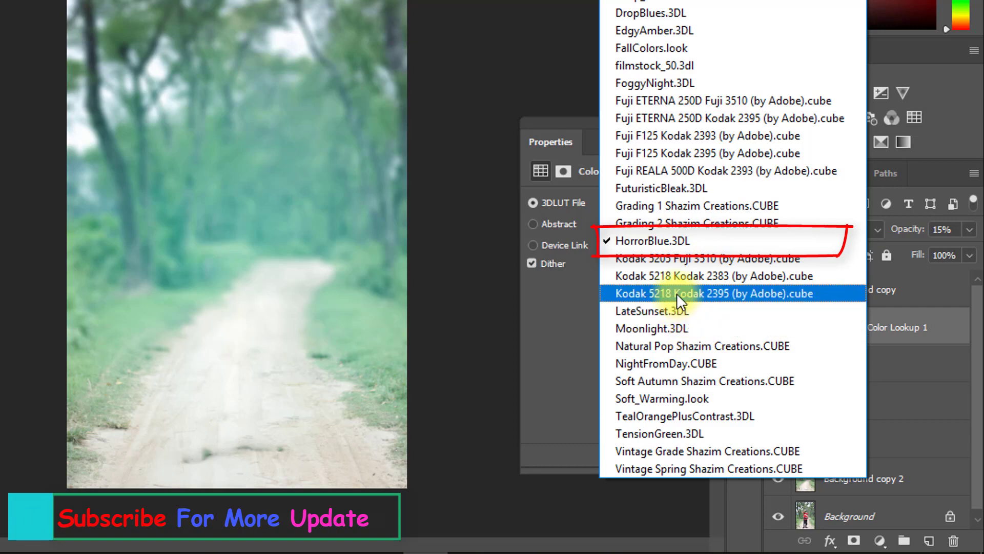
{"action": "left_click", "coordinate": [656, 240]}
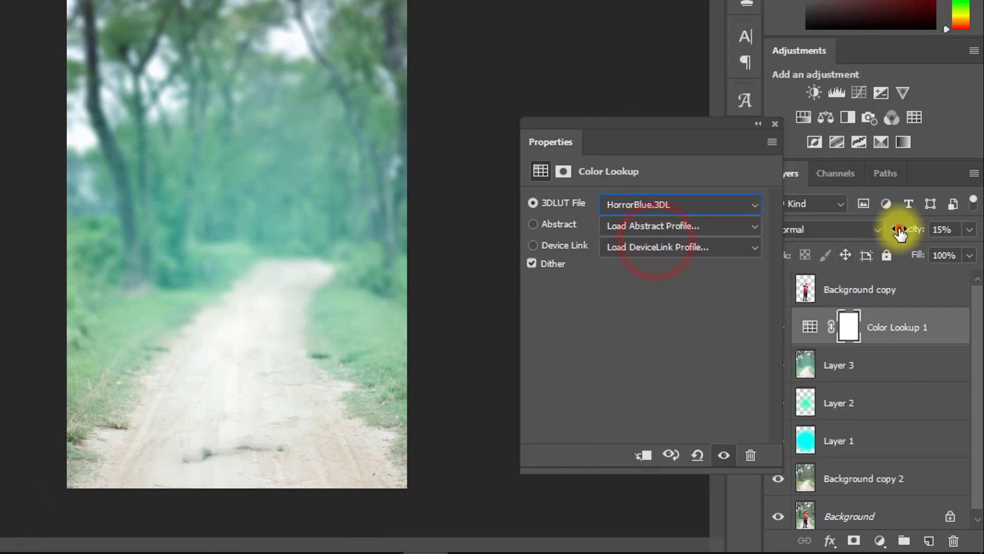
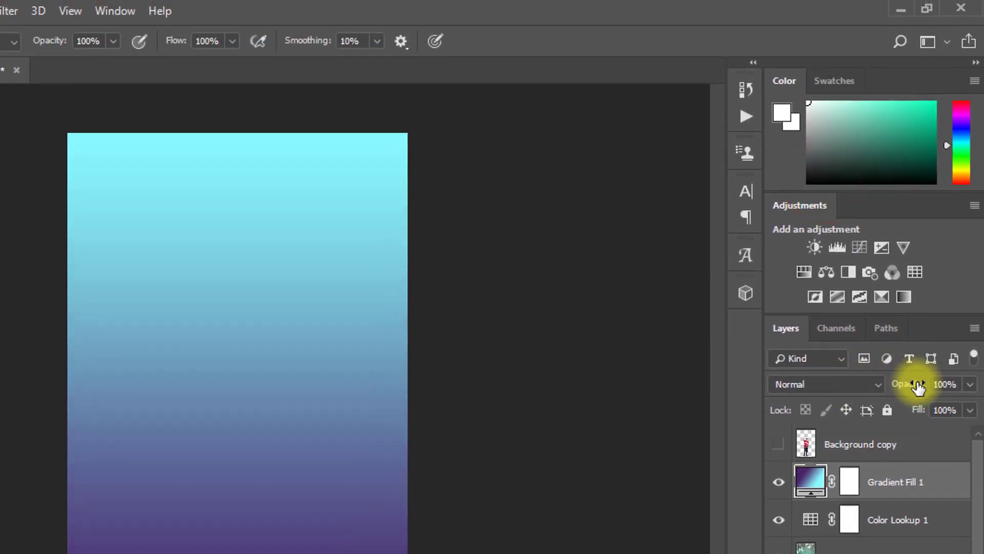
Blend the Gradient Fill 1 layer in Soft Light mode at 15% opacity.
{"action": "left_click_drag", "start_coordinate": [917, 388], "coordinate": [868, 384]}
{"action": "left_click", "coordinate": [816, 383]}
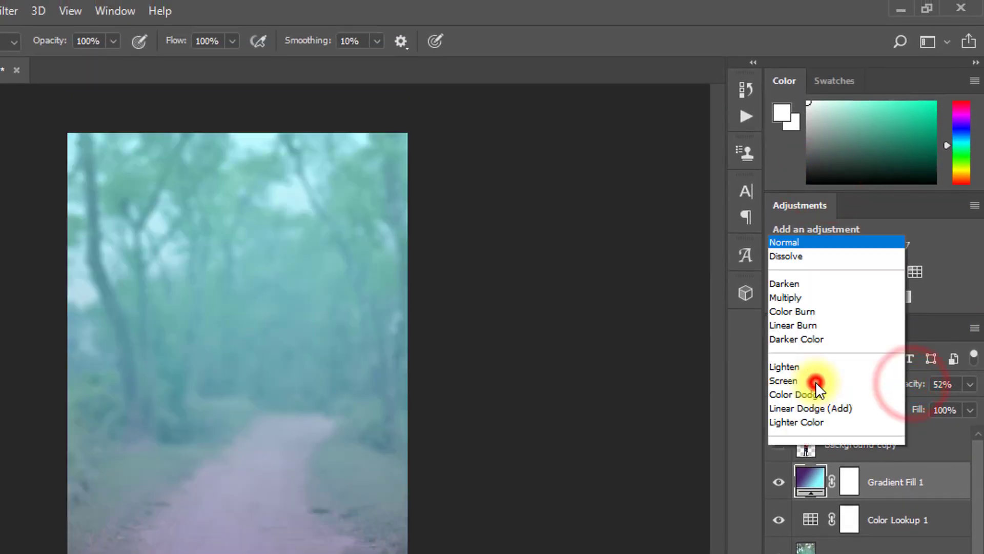
{"action": "left_click", "coordinate": [812, 146]}
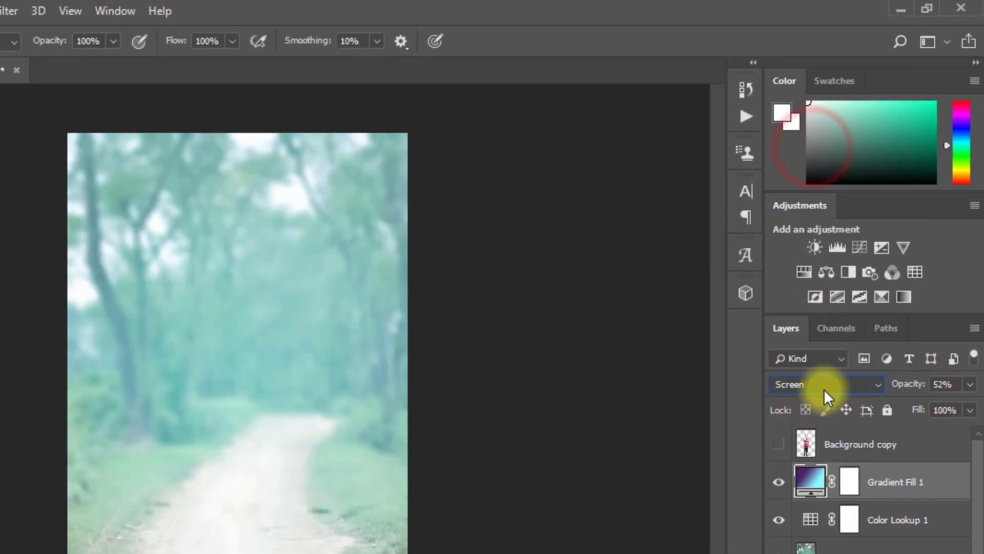
{"action": "left_click", "coordinate": [819, 384]}
{"action": "left_click", "coordinate": [806, 230]}
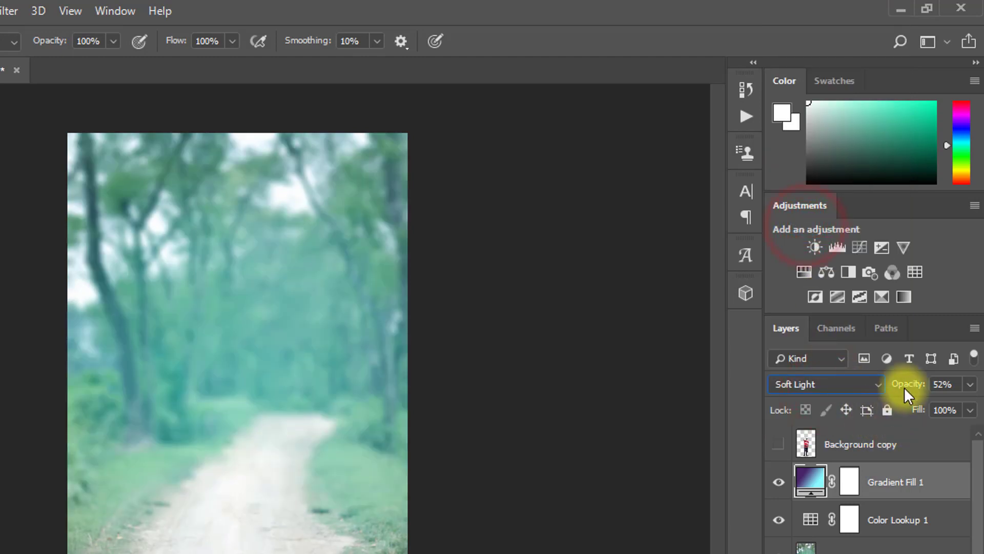
{"action": "left_click_drag", "start_coordinate": [904, 387], "coordinate": [854, 380]}
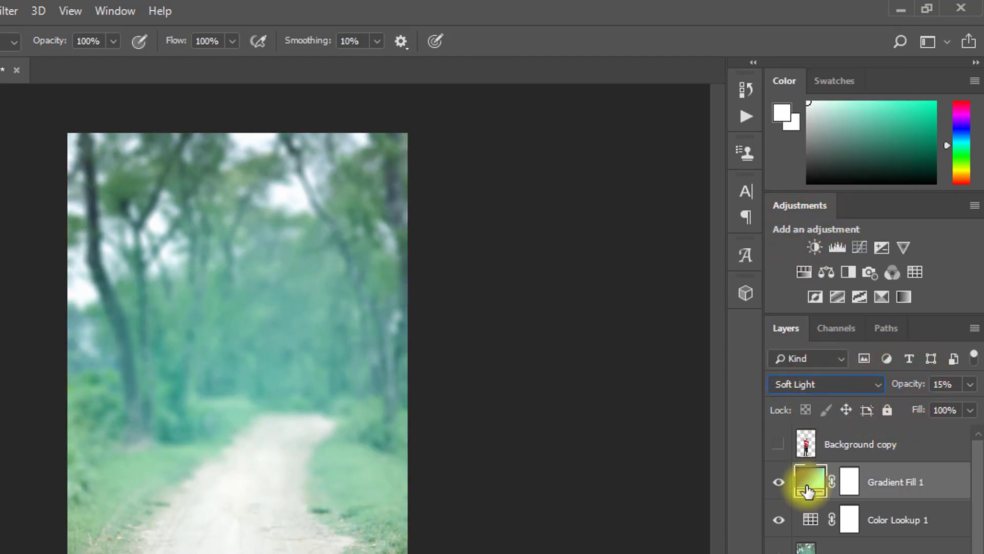
Change the Gradient Fill 1 gradient to the SG Duotone 08 preset and set the layer's opacity to 14%.
{"action": "double_click", "coordinate": [810, 480]}
{"action": "left_click", "coordinate": [727, 187]}
{"action": "left_click", "coordinate": [630, 237]}
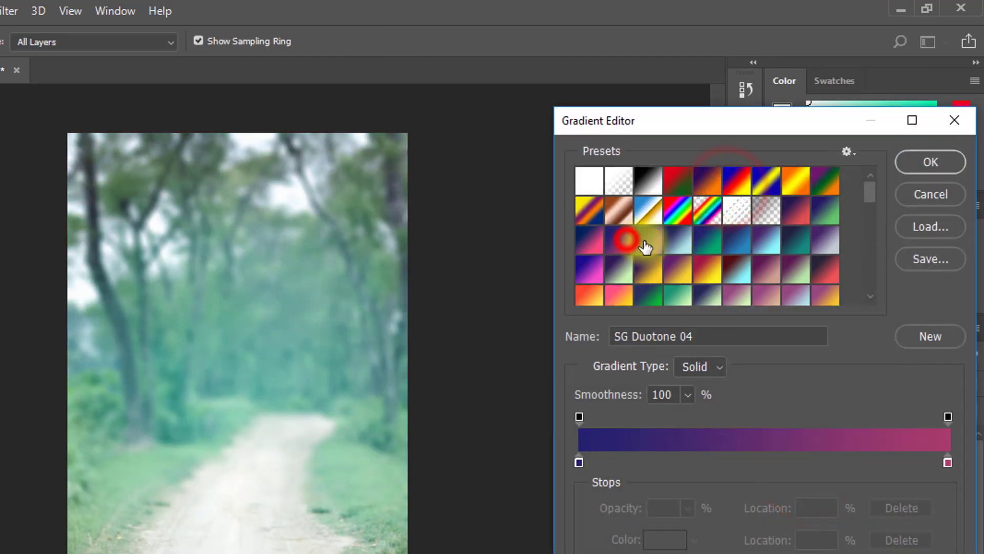
{"action": "left_click", "coordinate": [692, 248]}
{"action": "left_click", "coordinate": [687, 249]}
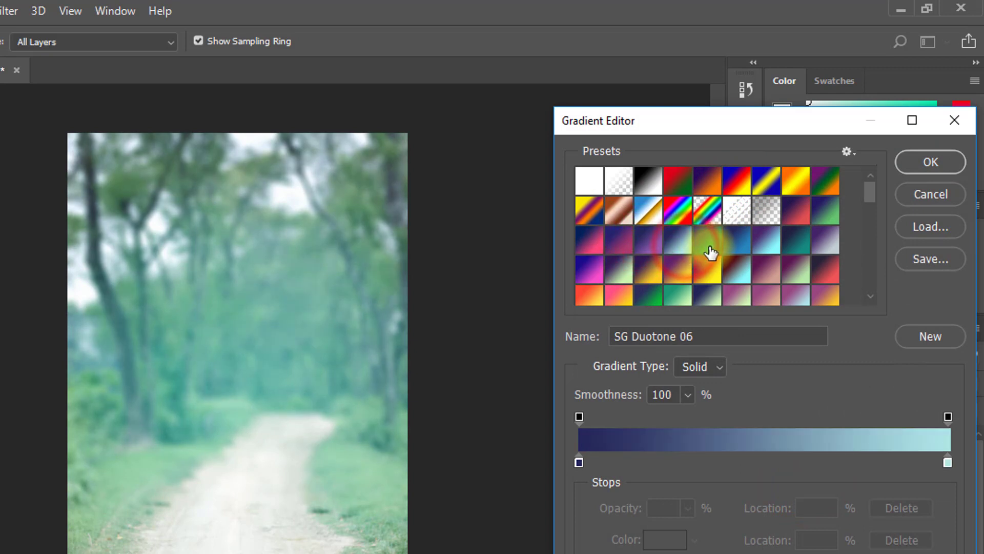
{"action": "left_click", "coordinate": [707, 248]}
{"action": "left_click", "coordinate": [685, 250]}
{"action": "left_click", "coordinate": [765, 247]}
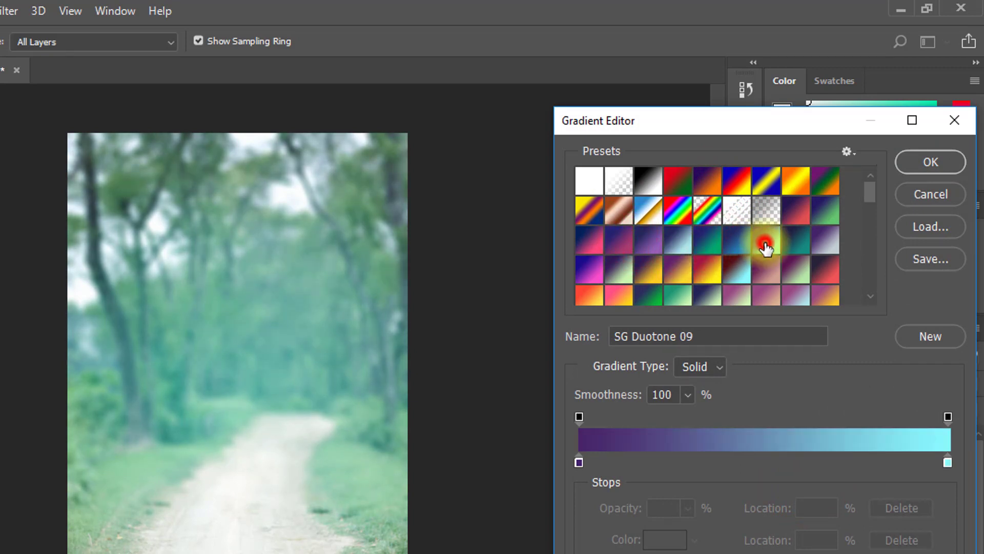
{"action": "left_click", "coordinate": [736, 247]}
{"action": "left_click", "coordinate": [756, 247]}
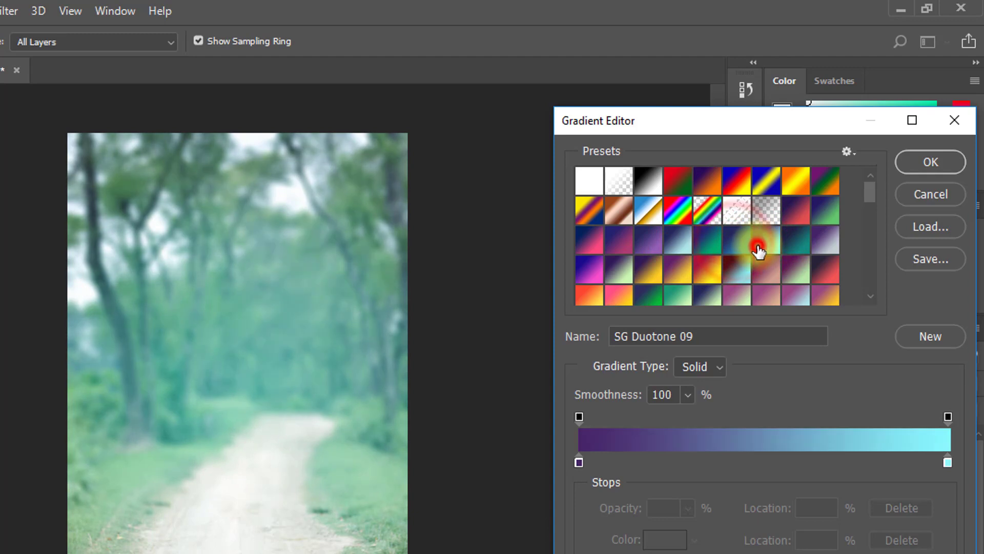
{"action": "left_click", "coordinate": [743, 250]}
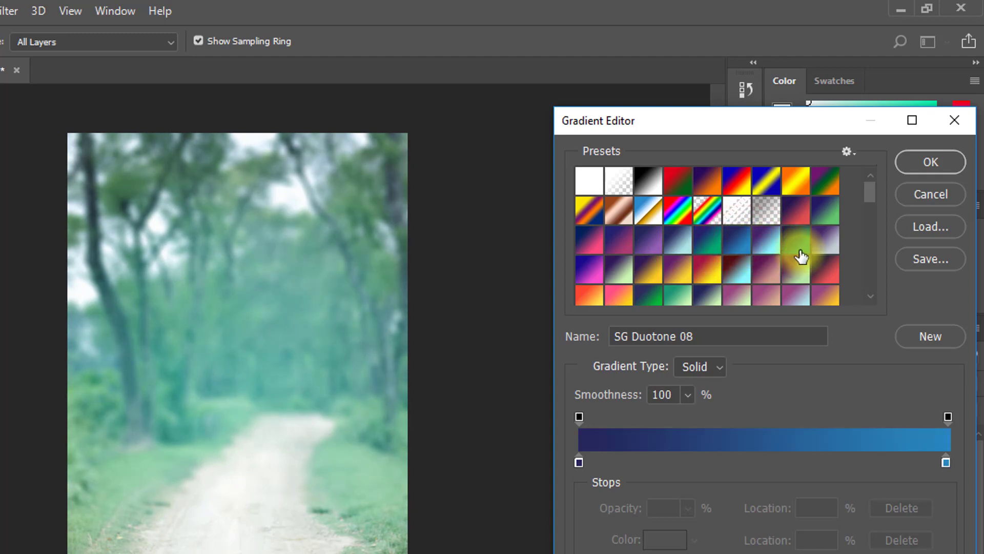
{"action": "left_click", "coordinate": [915, 163]}
{"action": "left_click", "coordinate": [818, 186]}
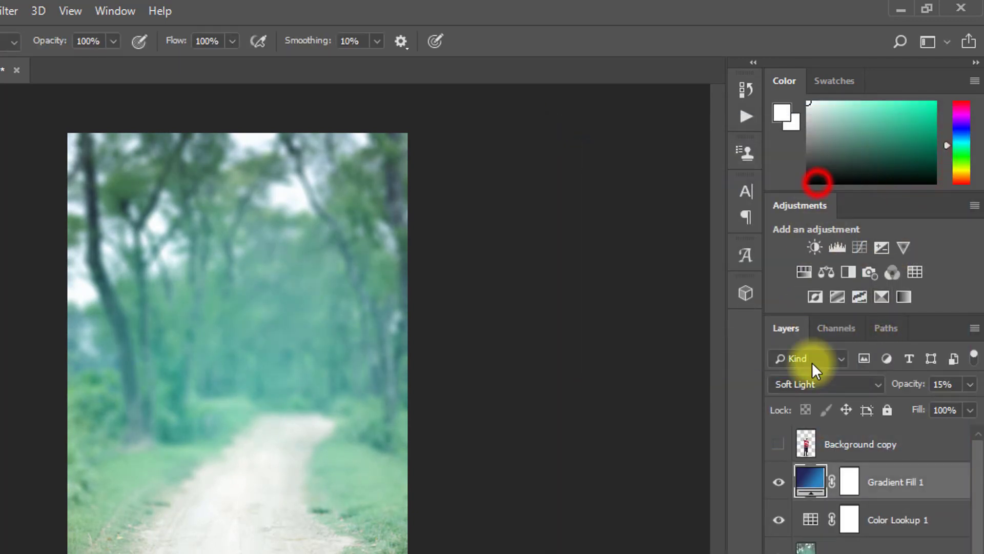
{"action": "left_click_drag", "start_coordinate": [901, 384], "coordinate": [876, 381]}
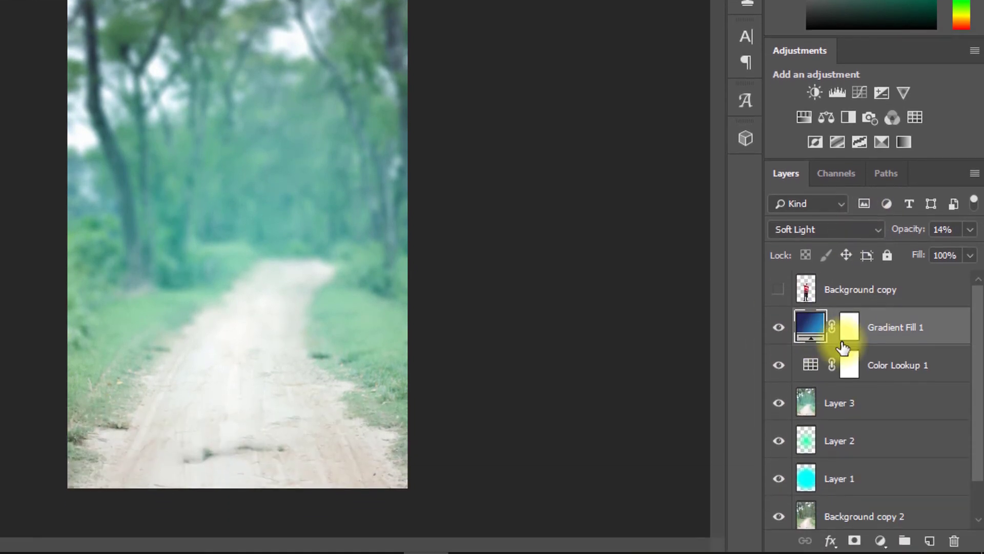
Stamp the visible background layers into a new layer above Gradient Fill 1 and open it in Color Efex Pro 4.
{"action": "key", "text": "ctrl+alt+shift+e"}
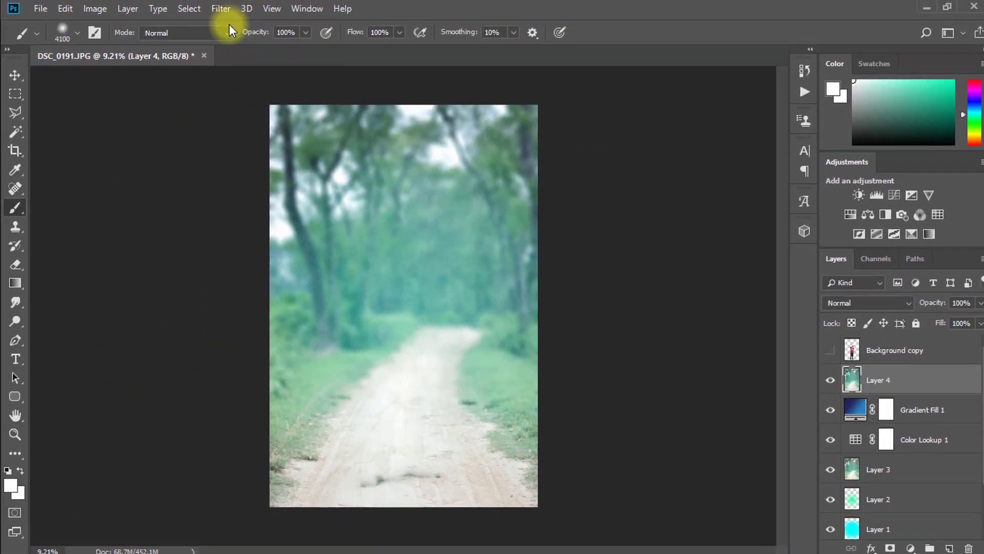
{"action": "left_click", "coordinate": [194, 1]}
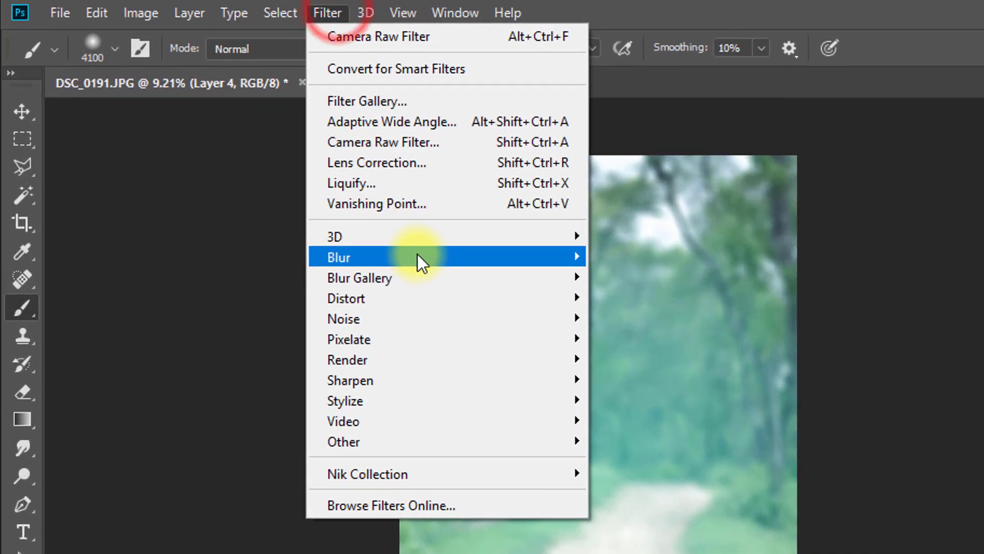
{"action": "mouse_move", "coordinate": [259, 163]}
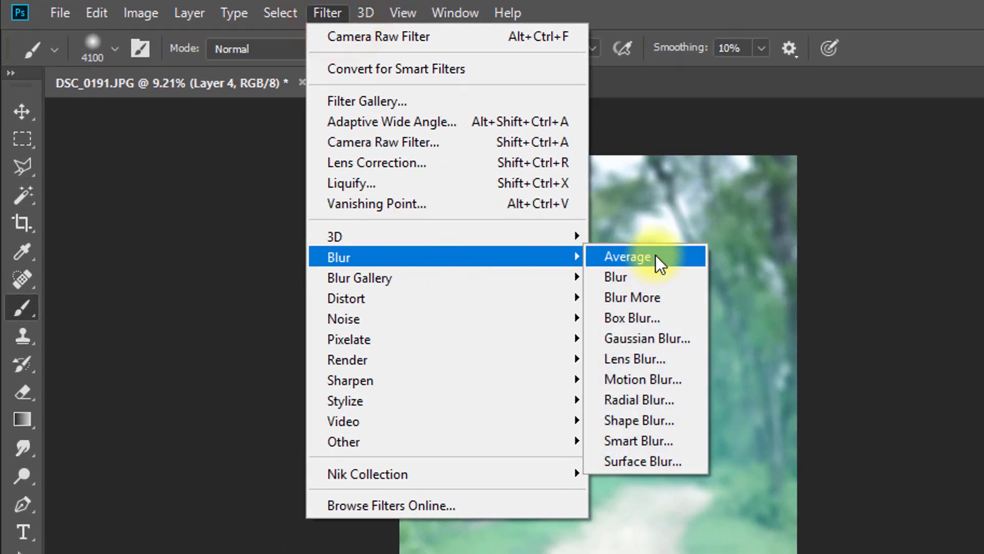
{"action": "left_click", "coordinate": [468, 472]}
{"action": "left_click", "coordinate": [692, 493]}
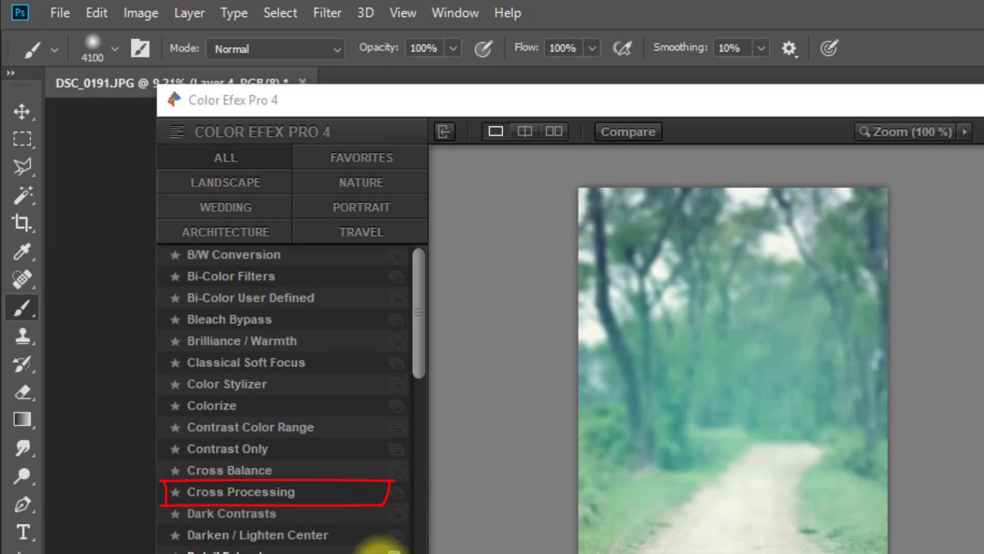
Use the Cross Processing filter with method T04 at 22% strength.
{"action": "left_click", "coordinate": [261, 489]}
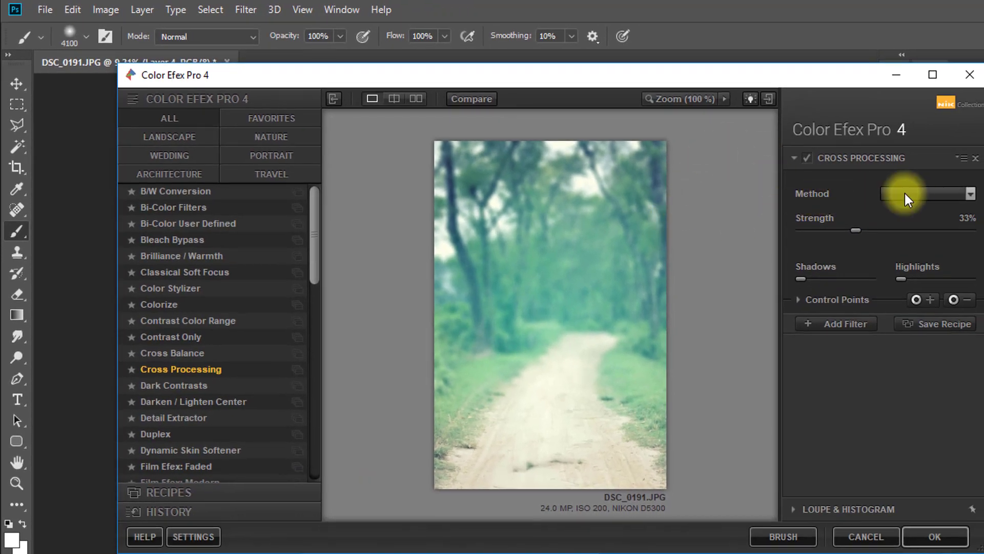
{"action": "left_click", "coordinate": [905, 194]}
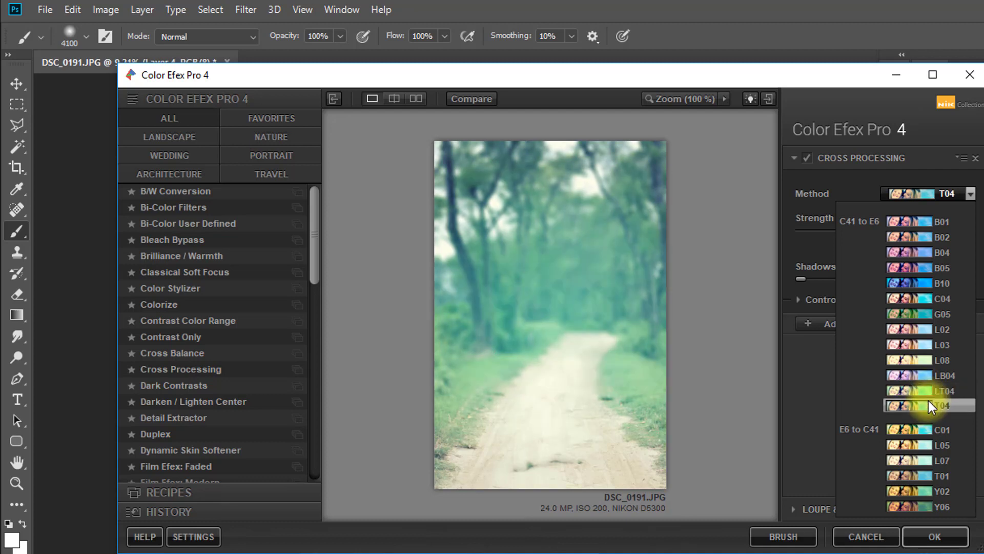
{"action": "left_click", "coordinate": [928, 401]}
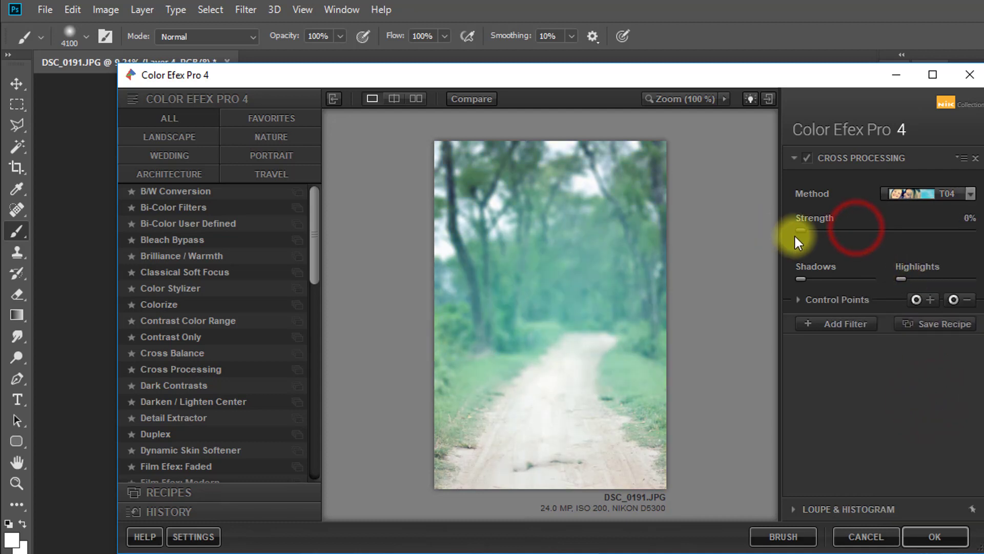
{"action": "left_click_drag", "start_coordinate": [801, 231], "coordinate": [819, 235]}
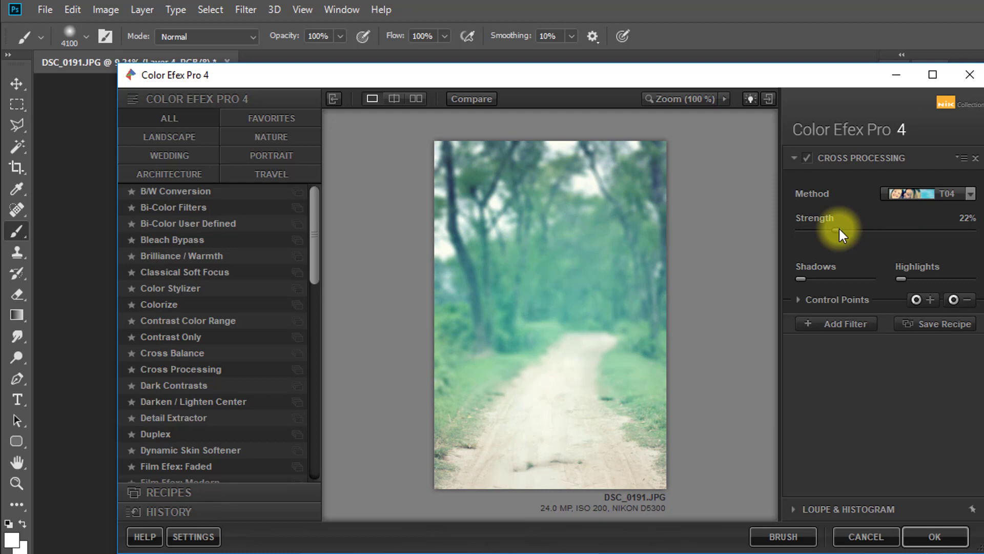
Add a Darken / Lighten Center filter with 25% center luminosity, -31% border luminosity and 44% center size.
{"action": "left_click", "coordinate": [842, 324]}
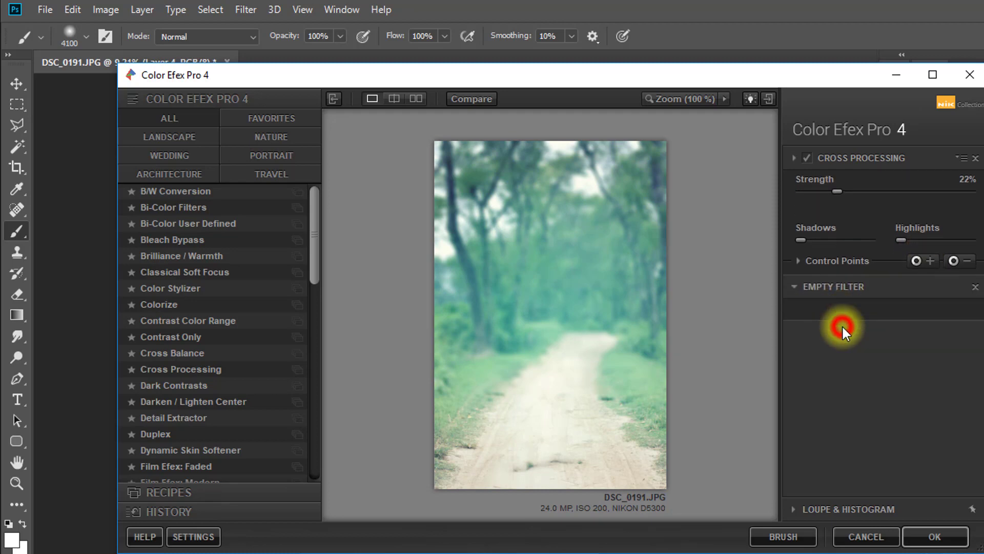
{"action": "scroll", "coordinate": [179, 382], "scroll_direction": "down", "scroll_amount": 1}
{"action": "left_click", "coordinate": [178, 380]}
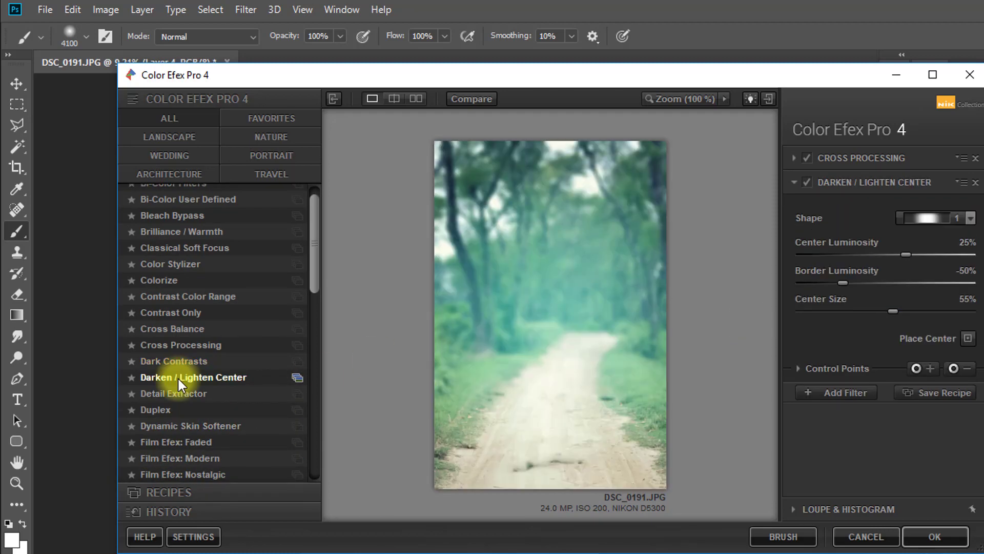
{"action": "mouse_move", "coordinate": [906, 254]}
{"action": "left_mouse_down"}
{"action": "mouse_move", "coordinate": [810, 255]}
{"action": "mouse_move", "coordinate": [910, 251]}
{"action": "mouse_move", "coordinate": [866, 253]}
{"action": "mouse_move", "coordinate": [899, 253]}
{"action": "left_mouse_up"}
{"action": "left_click_drag", "start_coordinate": [842, 279], "coordinate": [866, 279]}
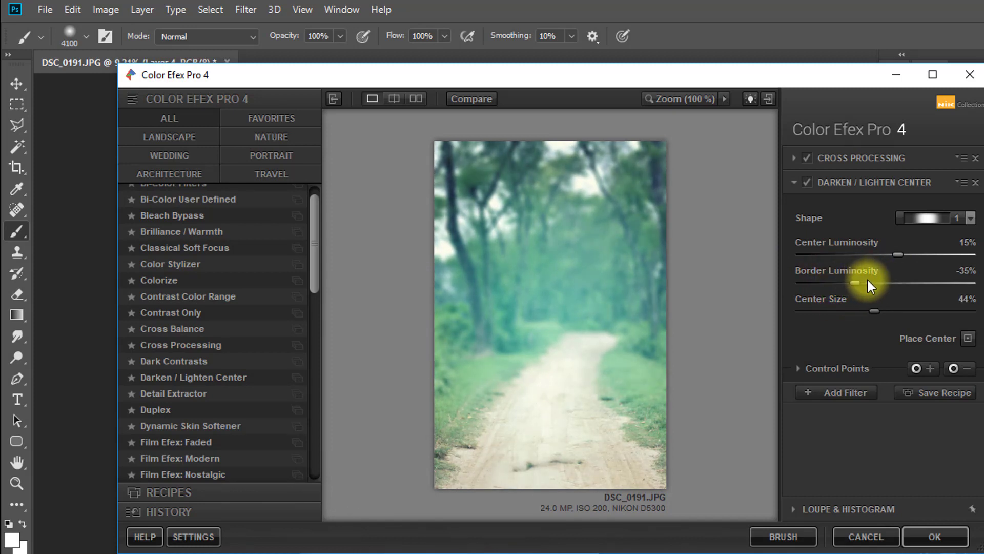
{"action": "left_click_drag", "start_coordinate": [900, 250], "coordinate": [906, 252]}
{"action": "left_click_drag", "start_coordinate": [858, 279], "coordinate": [859, 279]}
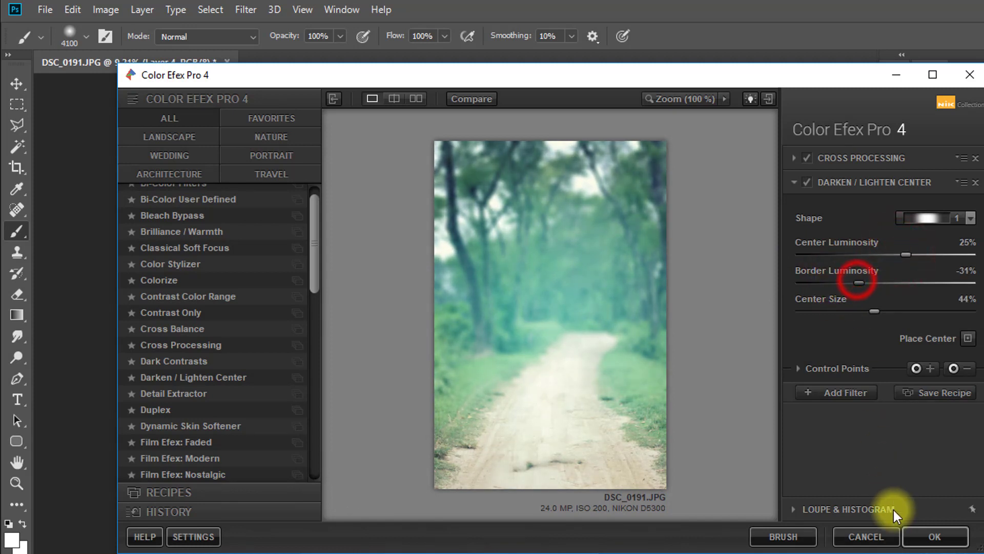
Apply the Color Efex Pro 4 filters to the background and show the cutout layer Background copy again.
{"action": "left_click", "coordinate": [845, 392]}
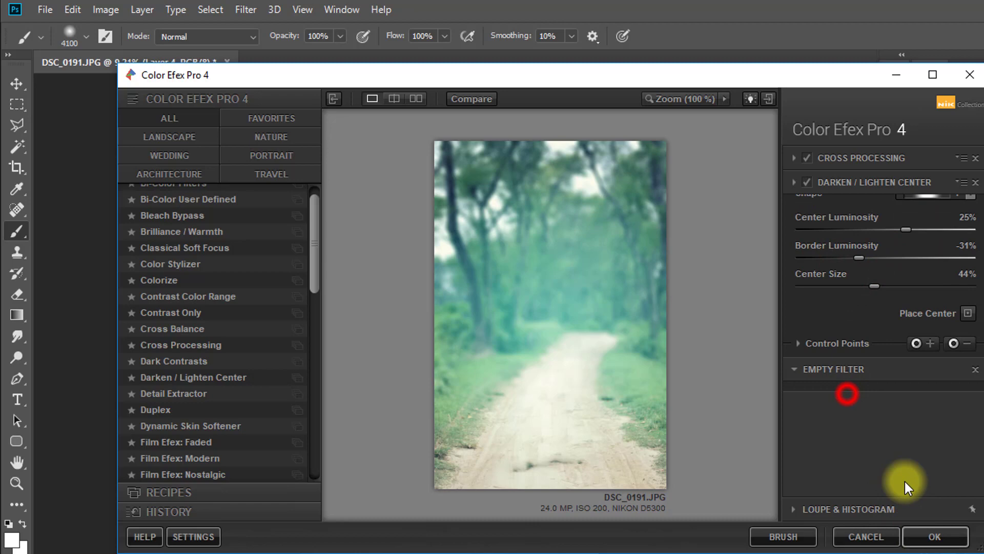
{"action": "left_click", "coordinate": [934, 536]}
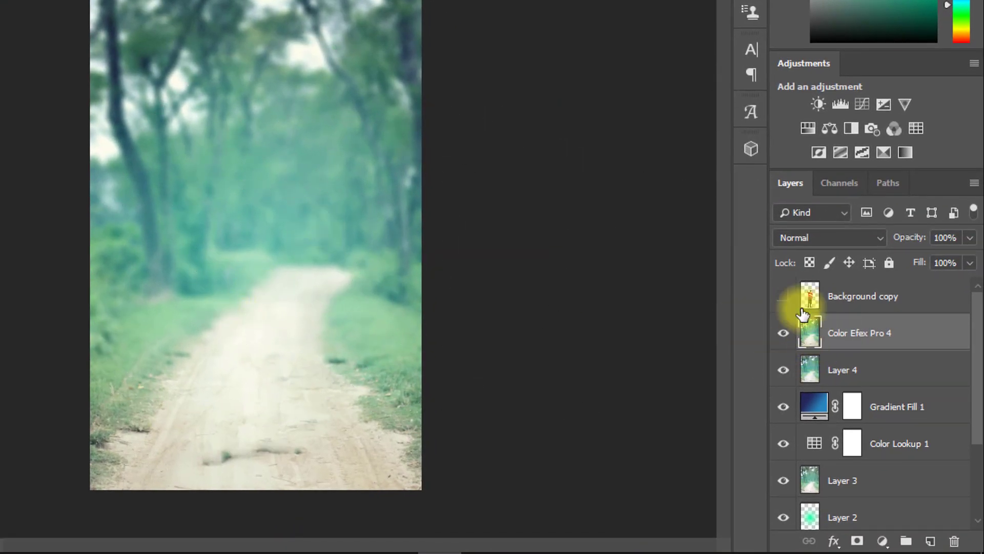
{"action": "left_click", "coordinate": [784, 297]}
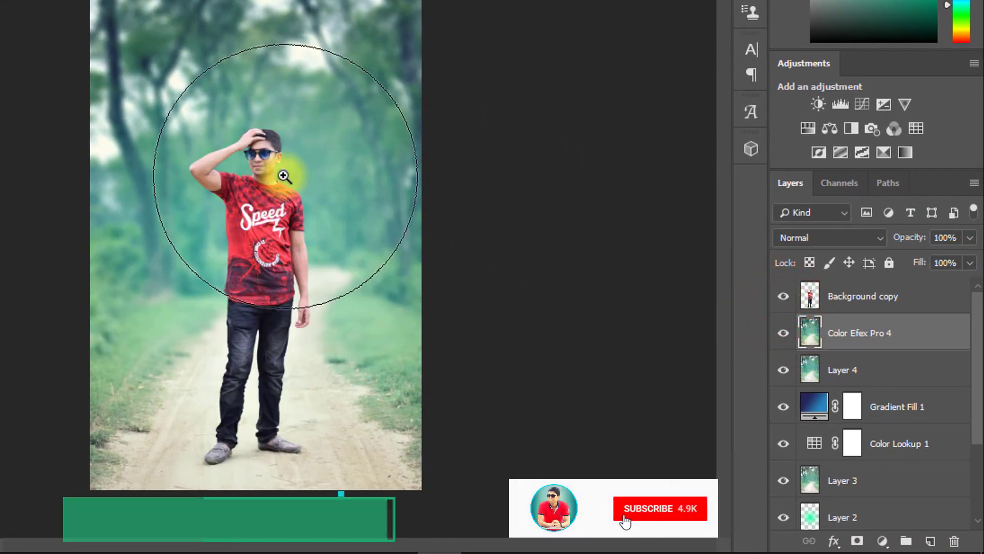
Compare the image with and without the cutout layer Background copy and inspect the man up close against the graded background.
{"action": "left_click", "coordinate": [781, 299]}
{"action": "left_click", "coordinate": [784, 296]}
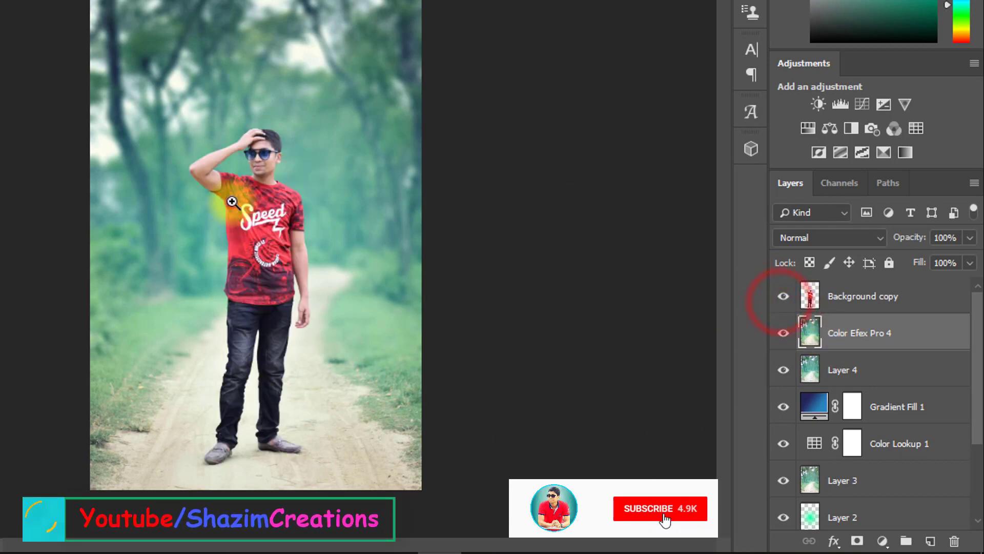
{"action": "left_click", "coordinate": [259, 205]}
{"action": "left_click", "coordinate": [266, 206]}
{"action": "left_click", "coordinate": [323, 198], "text": "alt"}
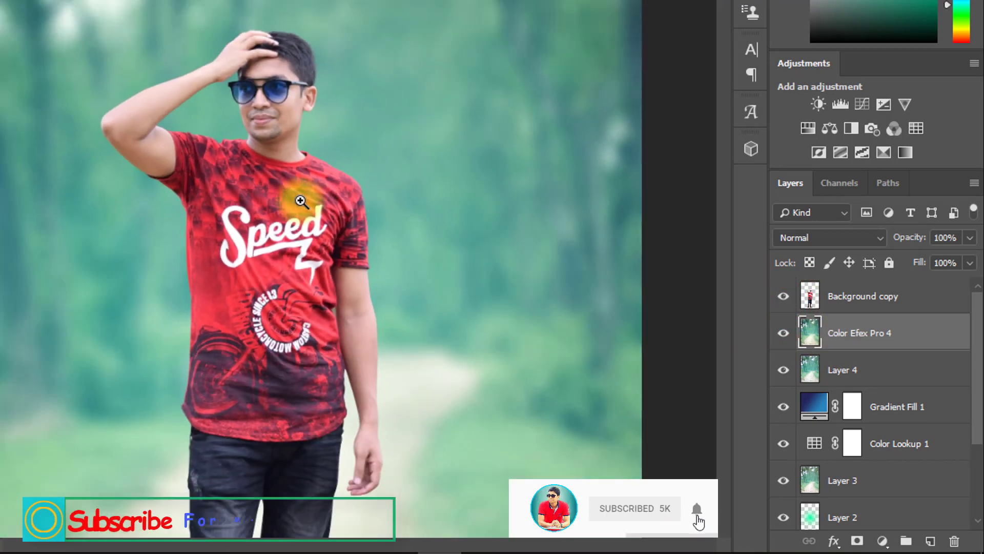
{"action": "left_click", "coordinate": [303, 202], "text": "alt"}
{"action": "key", "text": "b"}
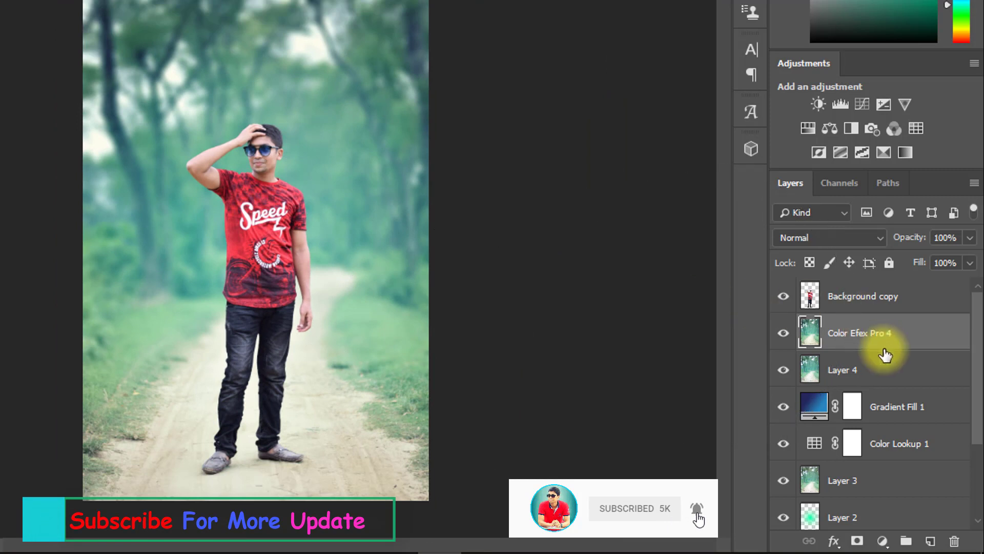
Stamp all visible layers into a new layer above Background copy and add a Color Lookup adjustment layer over it.
{"action": "left_click", "coordinate": [866, 298]}
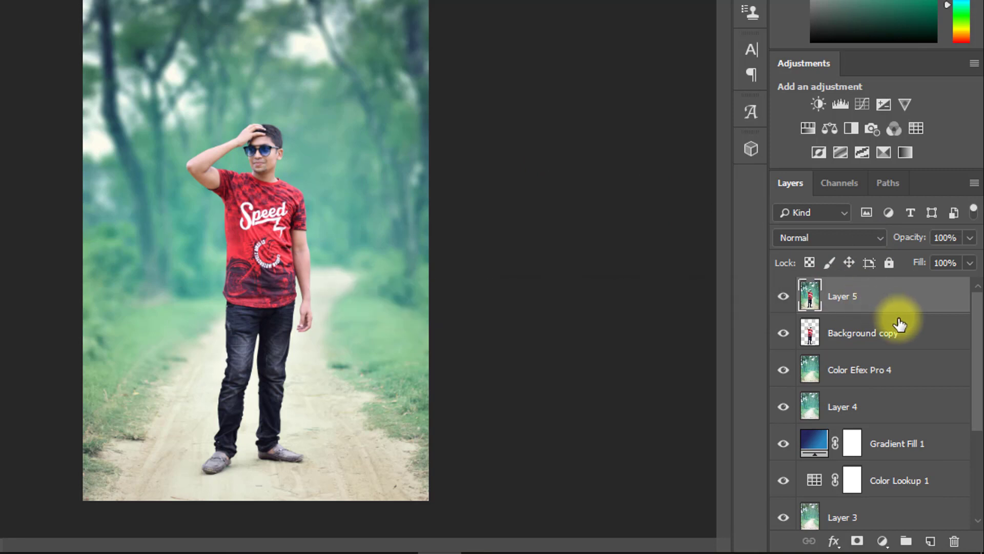
{"action": "left_click", "coordinate": [882, 541]}
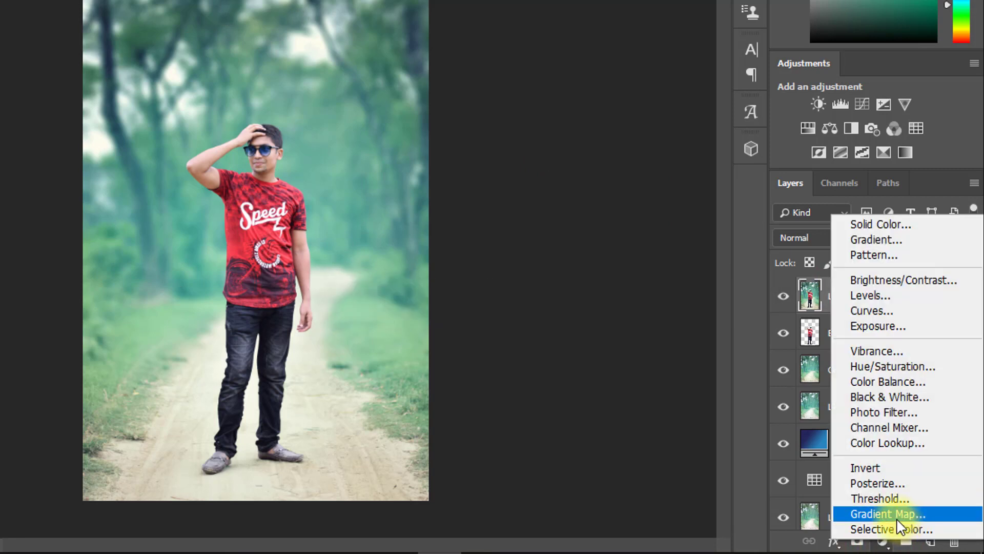
{"action": "left_click", "coordinate": [882, 444]}
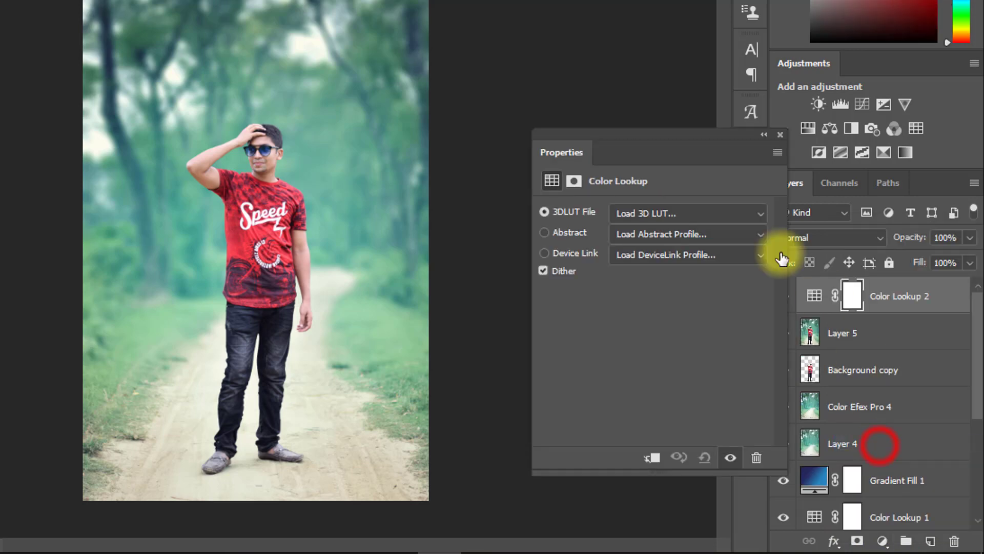
Try the DropBlues, filmstock_50 and FoggyNight 3DLUT files on Color Lookup 2 and settle on HorrorBlue.3DL.
{"action": "left_click", "coordinate": [680, 212]}
{"action": "left_click", "coordinate": [686, 27]}
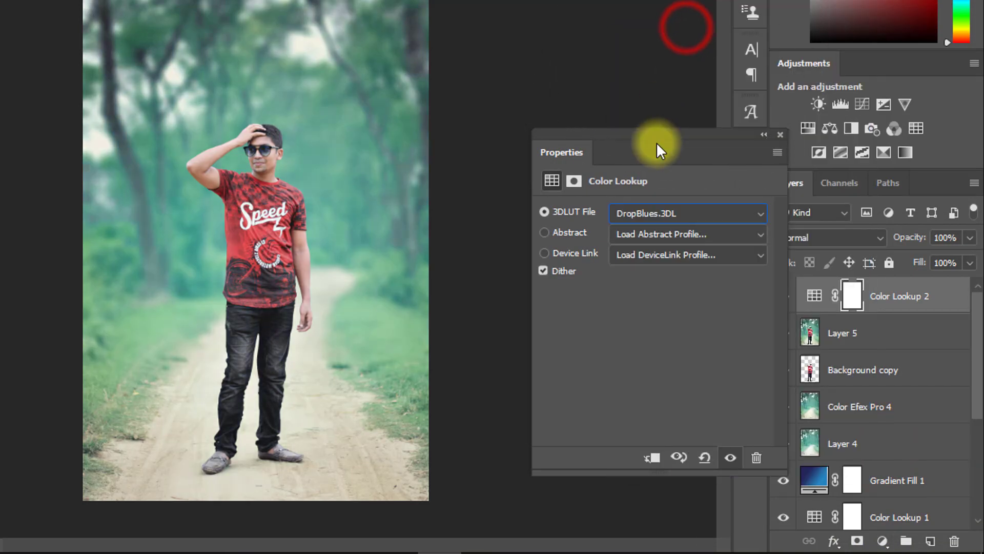
{"action": "scroll", "coordinate": [649, 214], "scroll_direction": "down", "scroll_amount": 3}
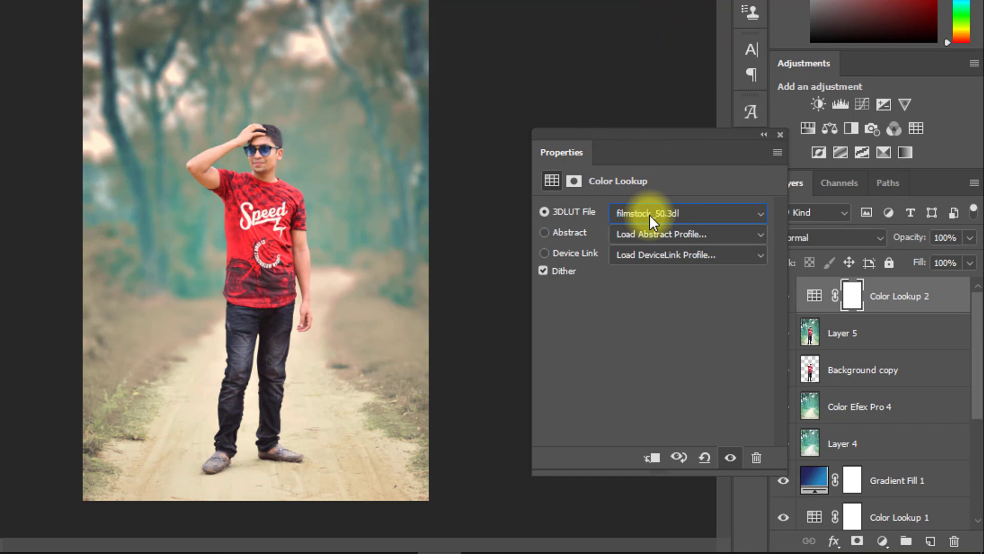
{"action": "scroll", "coordinate": [649, 213], "scroll_direction": "down", "scroll_amount": 1}
{"action": "type", "text": "16"}
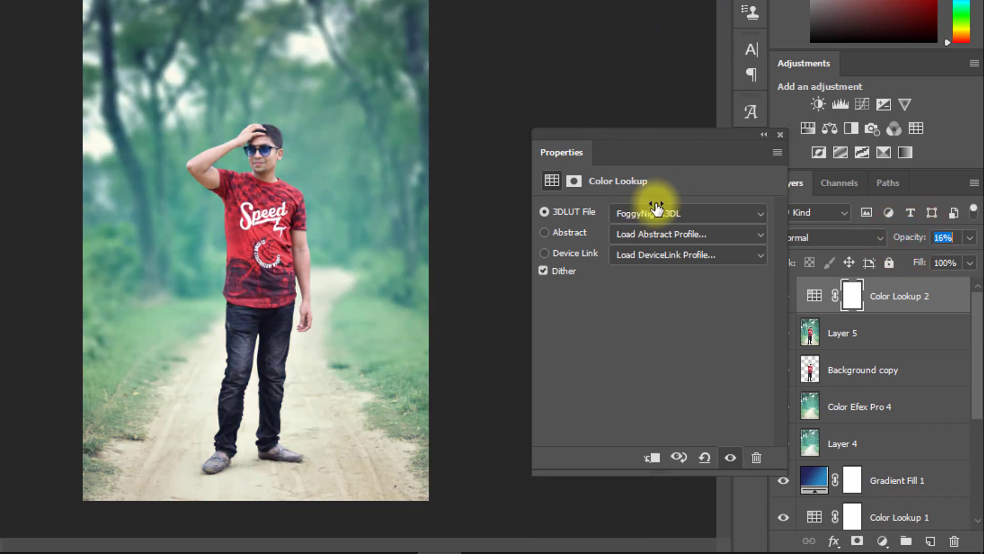
{"action": "scroll", "coordinate": [651, 211], "scroll_direction": "down", "scroll_amount": 5}
{"action": "left_click", "coordinate": [650, 208]}
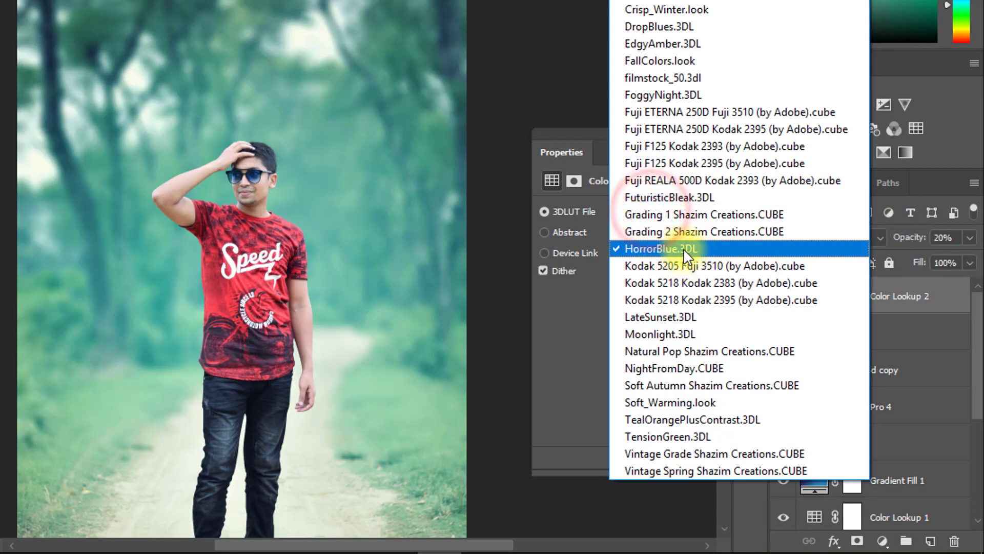
{"action": "left_click", "coordinate": [684, 248]}
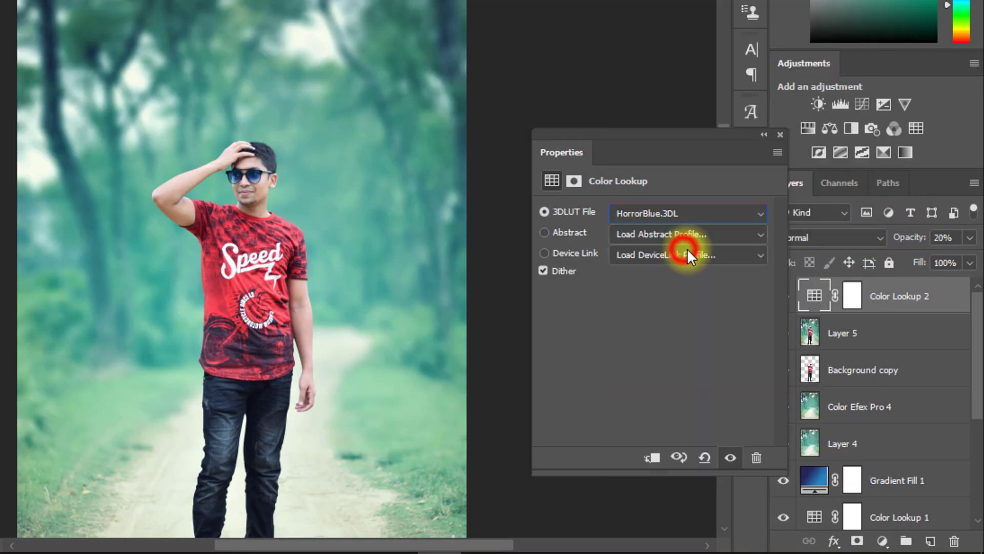
{"action": "left_click", "coordinate": [775, 136]}
Set the opacity of the Color Lookup 2 layer to 15%.
{"action": "scroll", "coordinate": [369, 148], "scroll_direction": "down", "scroll_amount": 1}
{"action": "left_click_drag", "start_coordinate": [908, 237], "coordinate": [795, 236]}
{"action": "left_click", "coordinate": [942, 237]}
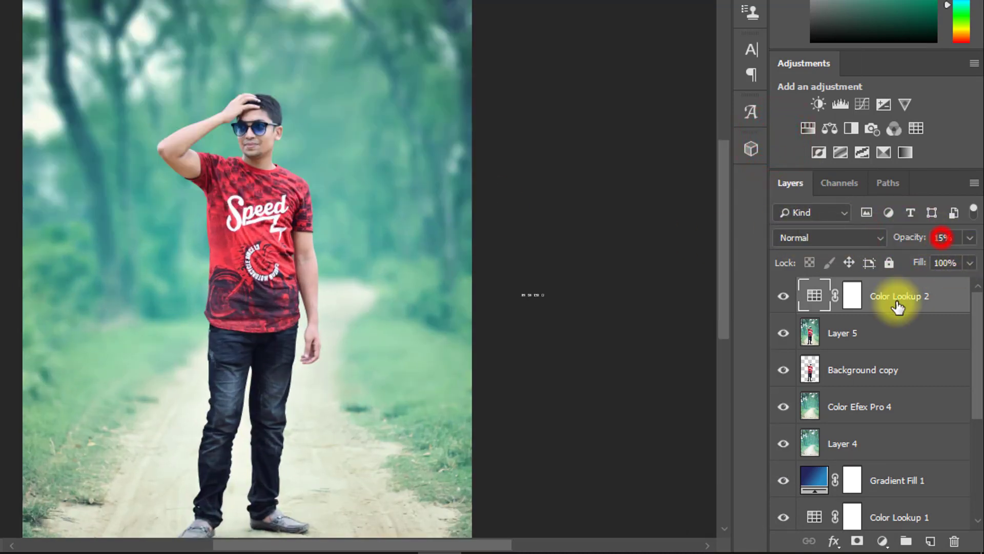
Stamp all visible layers into a new layer above Color Lookup 2 and open it in Color Efex Pro 4.
{"action": "key", "text": "ctrl+alt+shift+e"}
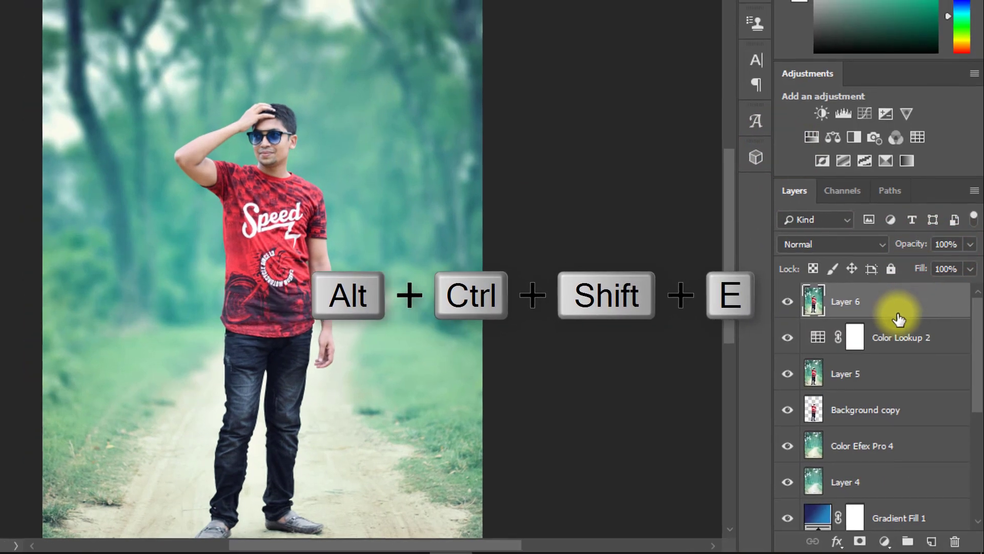
{"action": "left_click", "coordinate": [146, 6]}
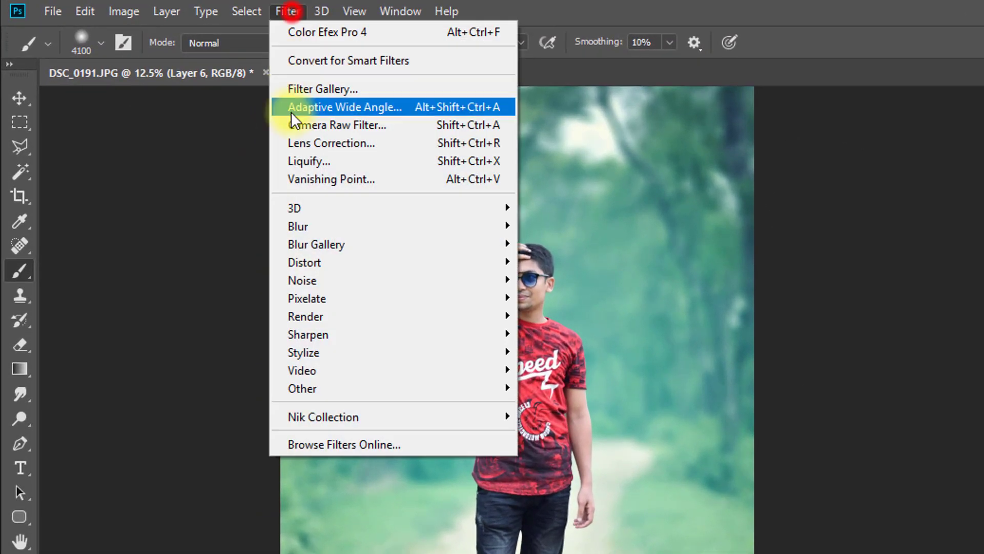
{"action": "left_click", "coordinate": [366, 413]}
{"action": "left_click", "coordinate": [610, 432]}
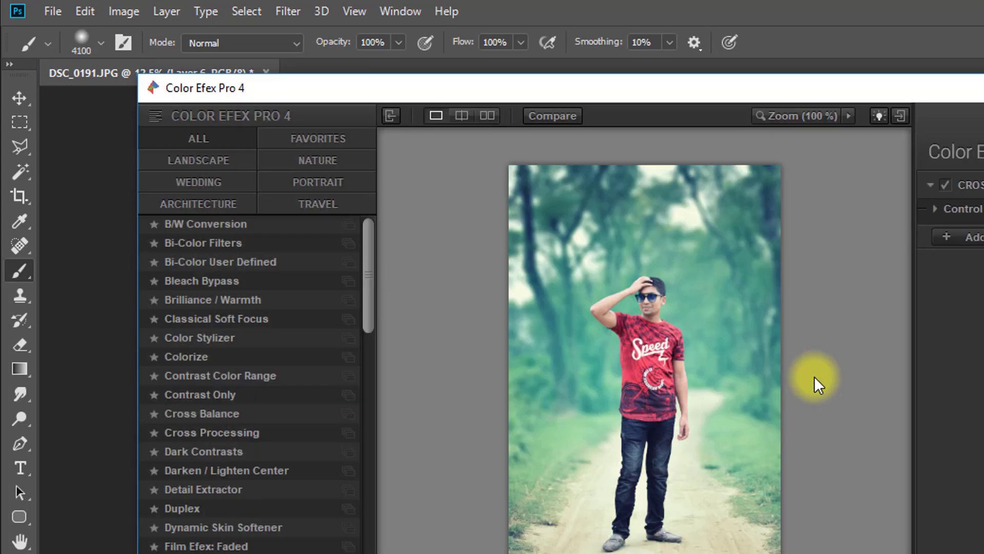
Apply the Cross Processing filter with method T04 at 33% strength to the stamped layer.
{"action": "left_click", "coordinate": [204, 432]}
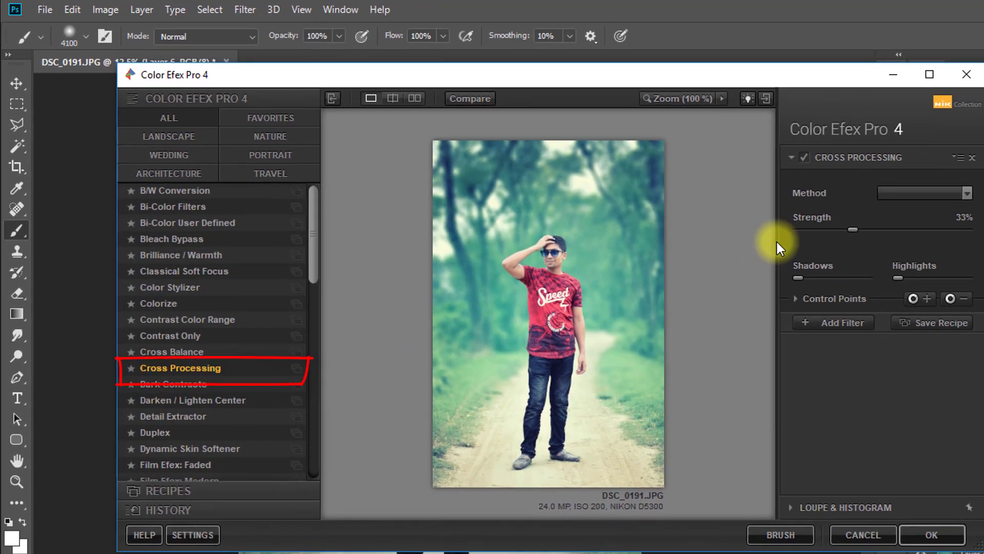
{"action": "left_click", "coordinate": [894, 192]}
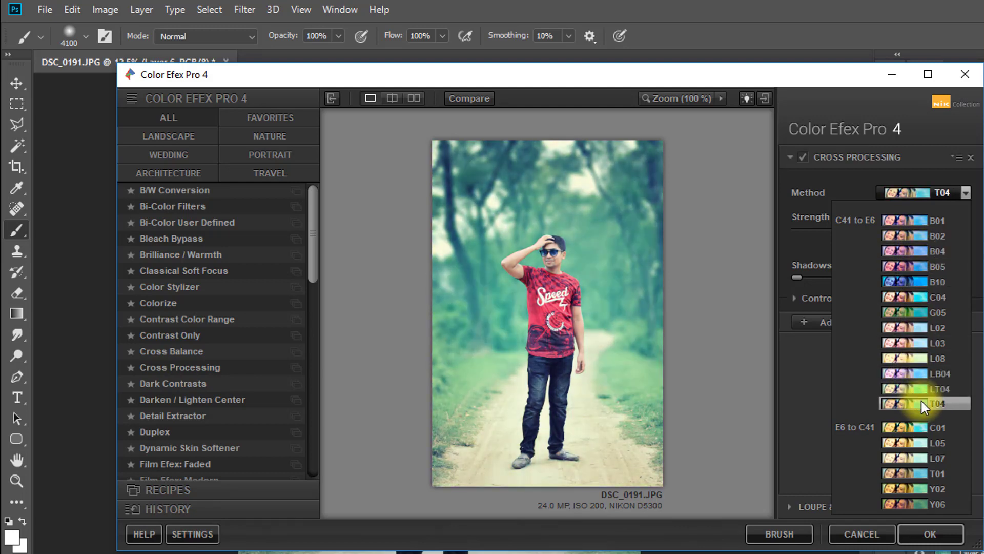
{"action": "left_click", "coordinate": [921, 403]}
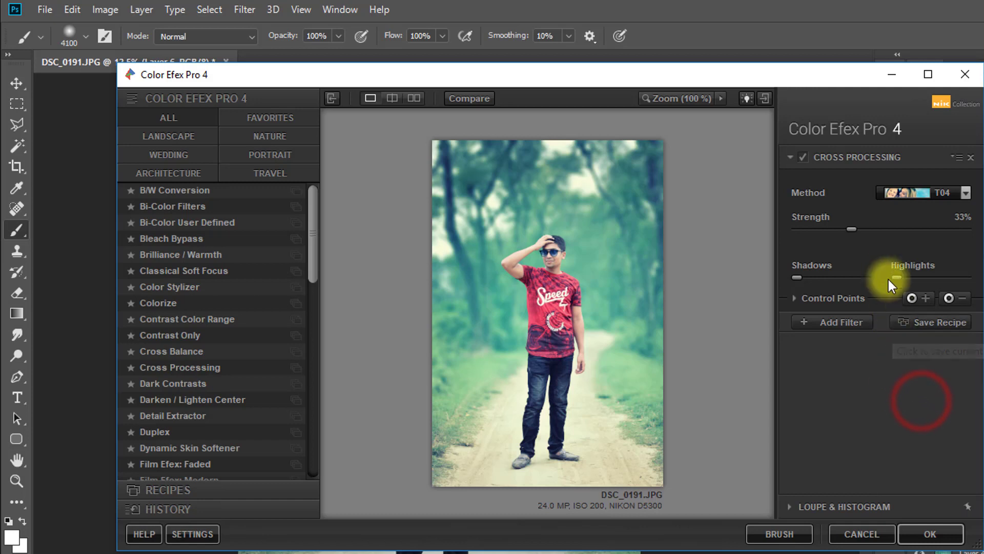
{"action": "mouse_move", "coordinate": [825, 288]}
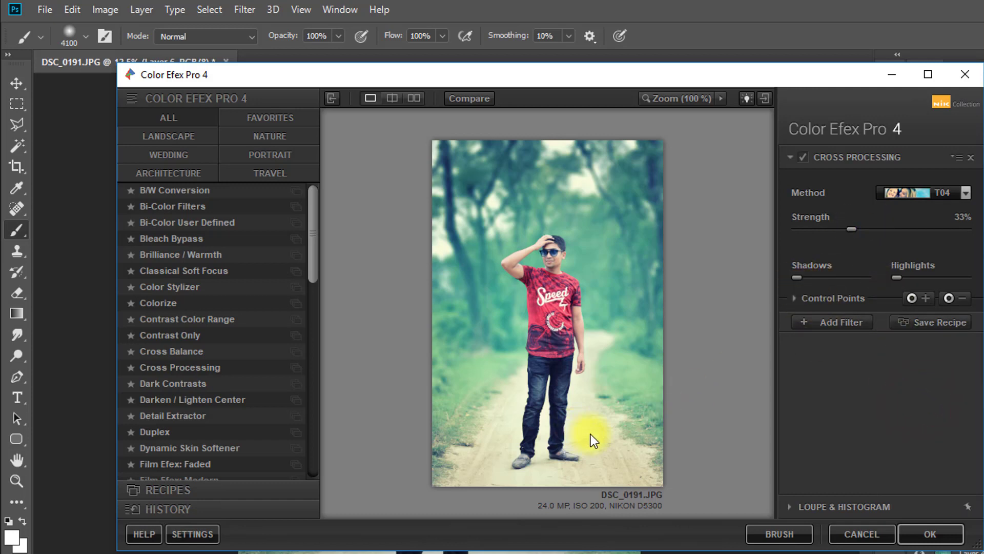
{"action": "left_click", "coordinate": [834, 320]}
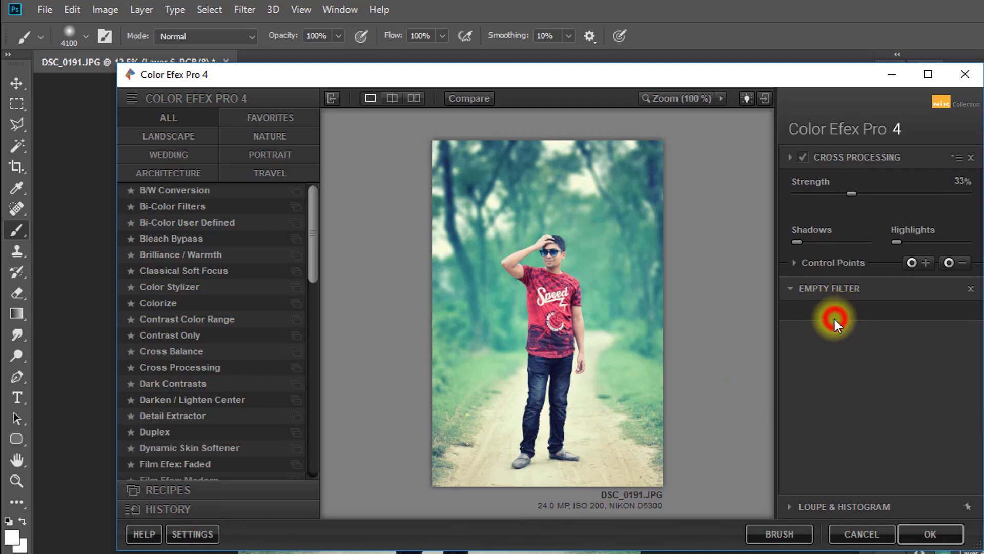
{"action": "left_click", "coordinate": [925, 529]}
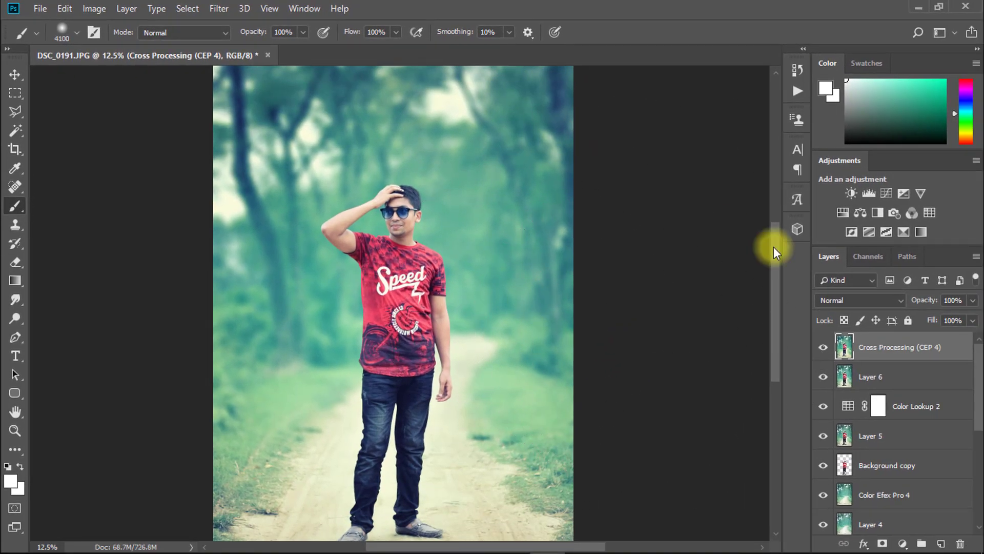
Add a Color Balance adjustment layer with midtones at -8 Cyan/Red and +5 Yellow/Blue.
{"action": "key", "text": "ctrl+0"}
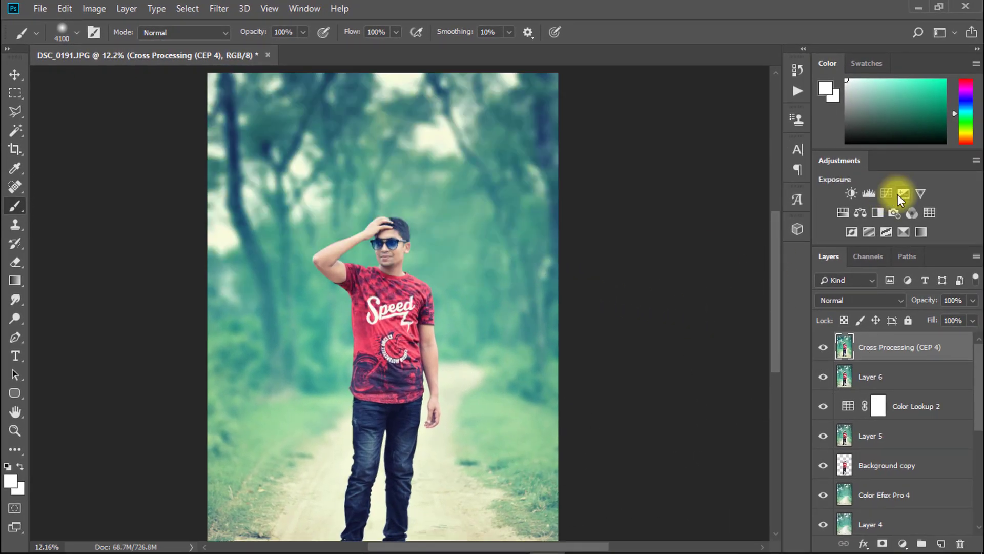
{"action": "left_click", "coordinate": [860, 212]}
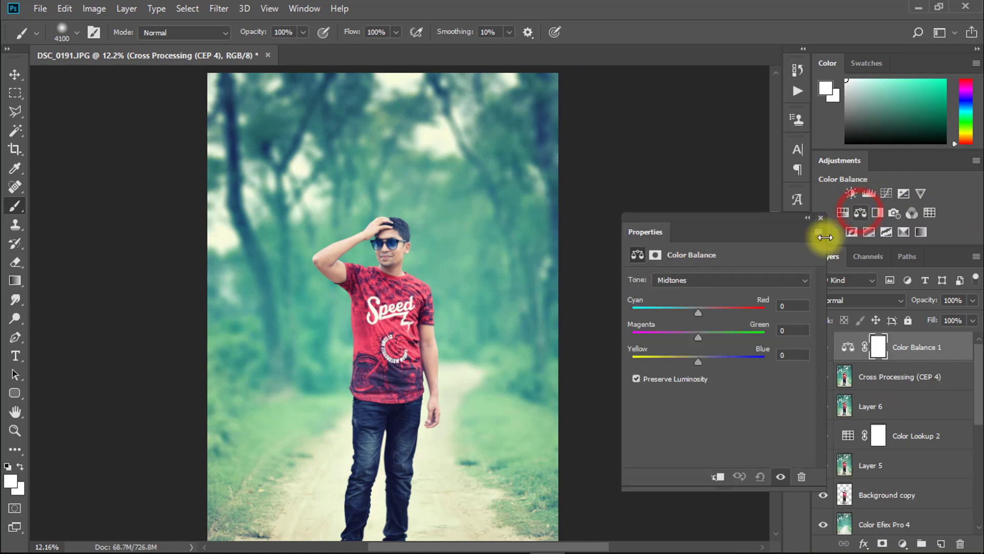
{"action": "left_click_drag", "start_coordinate": [697, 310], "coordinate": [694, 312]}
{"action": "left_click_drag", "start_coordinate": [710, 362], "coordinate": [702, 359]}
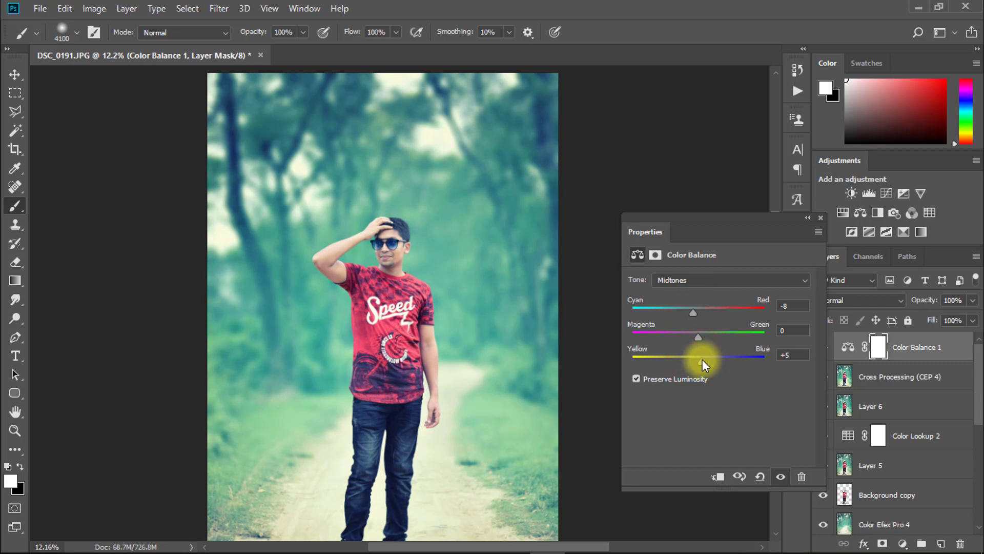
{"action": "left_click", "coordinate": [820, 218]}
Compare the finished edit with the original photo by showing only the Background layer and restoring all layers.
{"action": "left_click", "coordinate": [821, 348]}
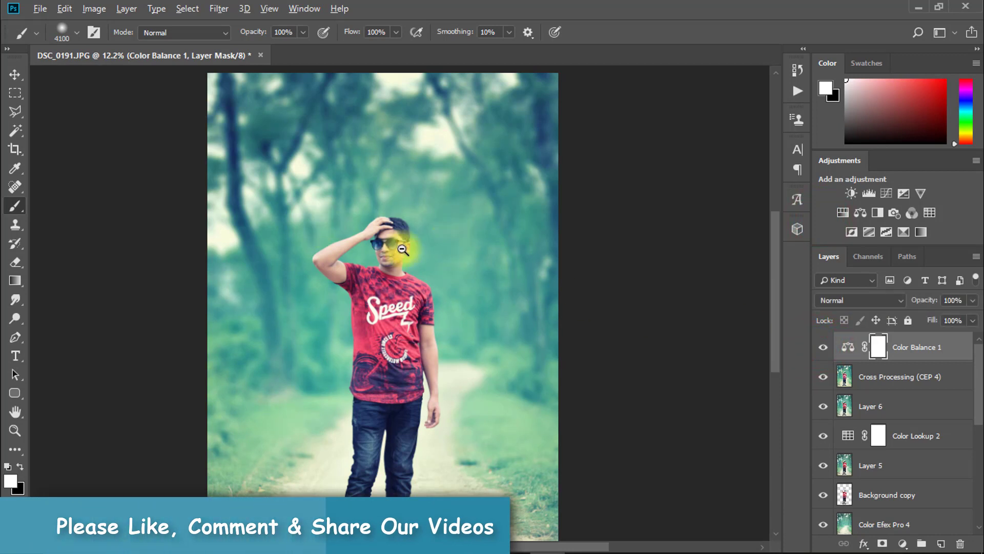
{"action": "left_click", "coordinate": [395, 231], "text": "alt"}
{"action": "scroll", "coordinate": [843, 476], "scroll_direction": "down", "scroll_amount": 5}
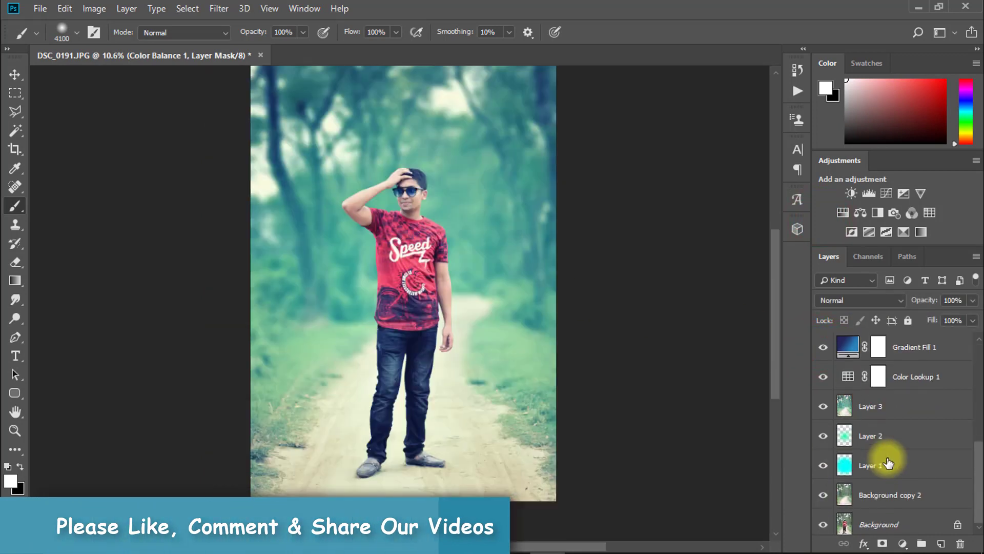
{"action": "left_click", "coordinate": [818, 520], "text": "alt"}
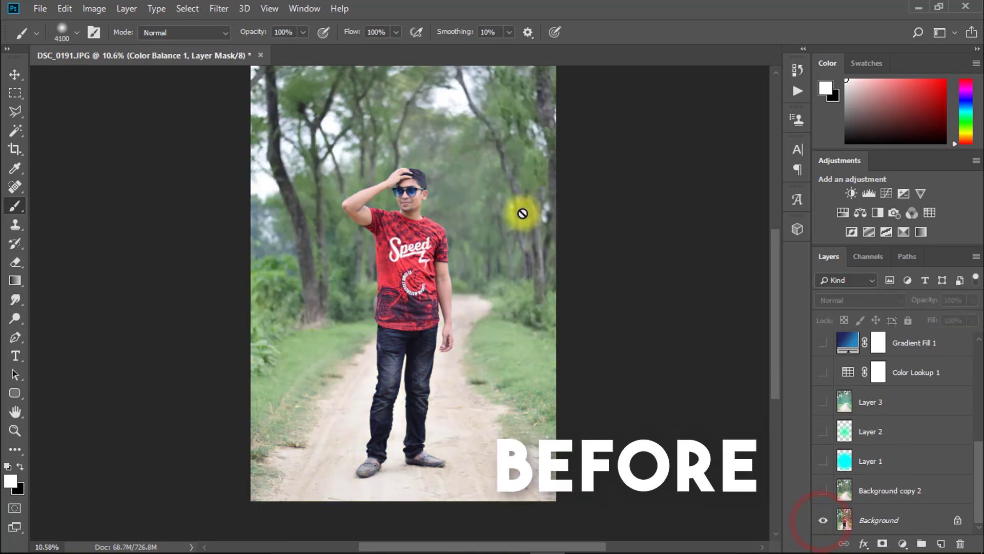
{"action": "left_click", "coordinate": [438, 200], "text": "alt"}
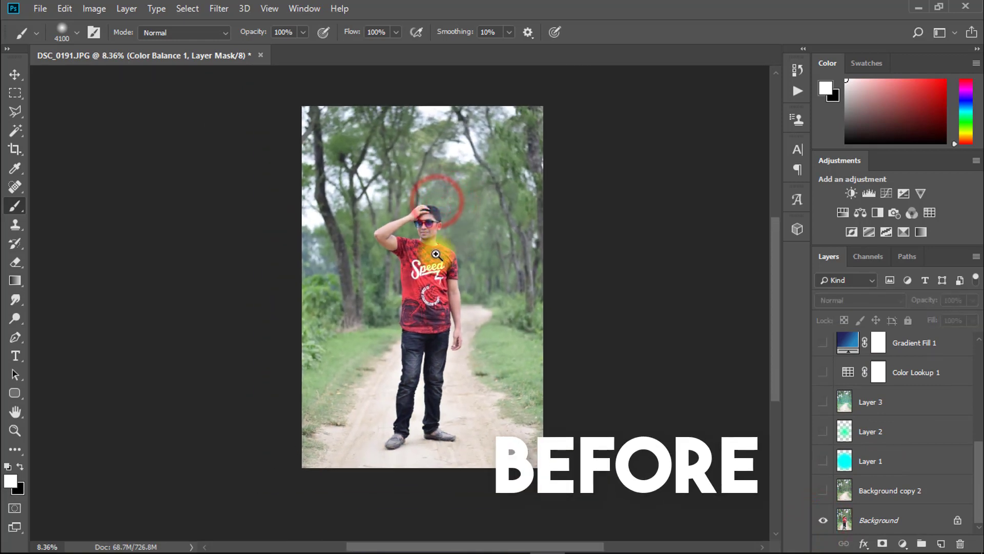
{"action": "scroll", "coordinate": [446, 234], "scroll_direction": "up", "scroll_amount": 5}
{"action": "left_click", "coordinate": [468, 260], "text": "alt"}
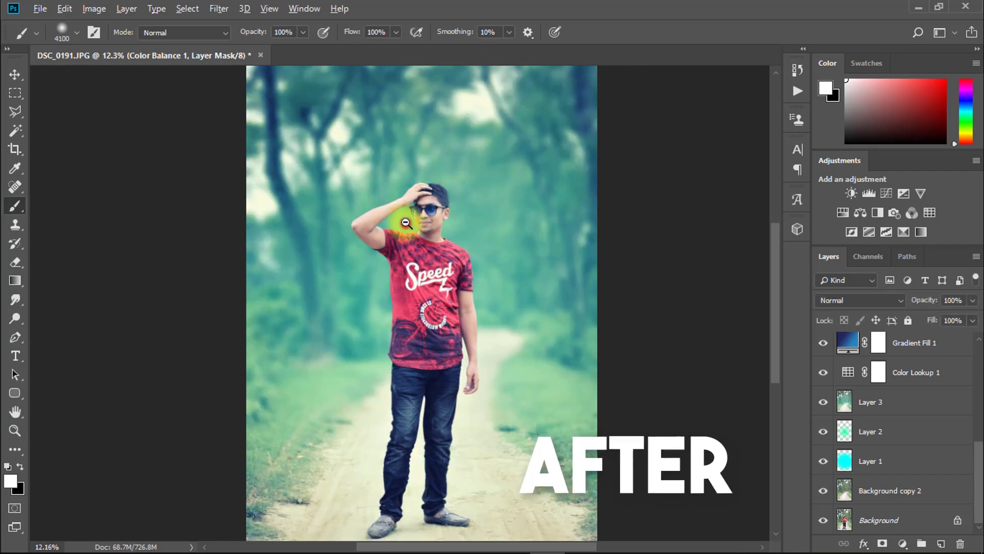
Save the finished image to the Desktop as a JPEG with Maximum quality 12 and the Baseline ("Standard") format.
{"action": "left_click", "coordinate": [40, 8]}
{"action": "left_click", "coordinate": [82, 167]}
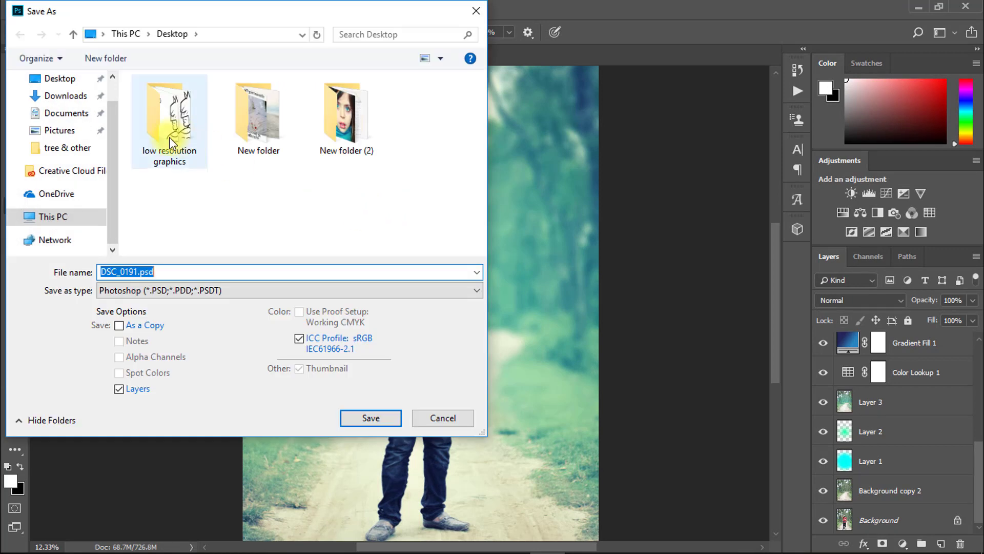
{"action": "left_click", "coordinate": [112, 105]}
{"action": "left_click", "coordinate": [61, 114]}
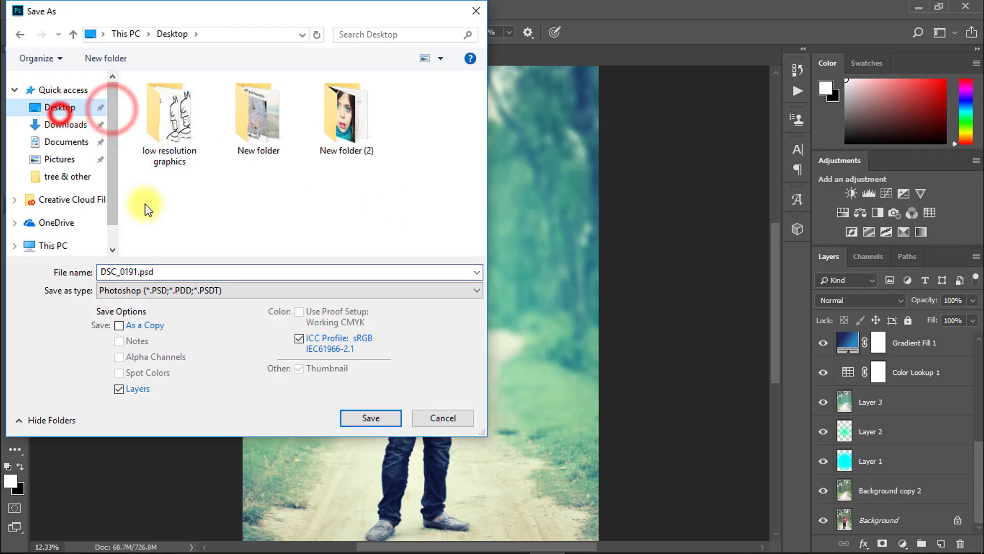
{"action": "left_click", "coordinate": [183, 290]}
{"action": "left_click", "coordinate": [174, 399]}
{"action": "left_click", "coordinate": [139, 276]}
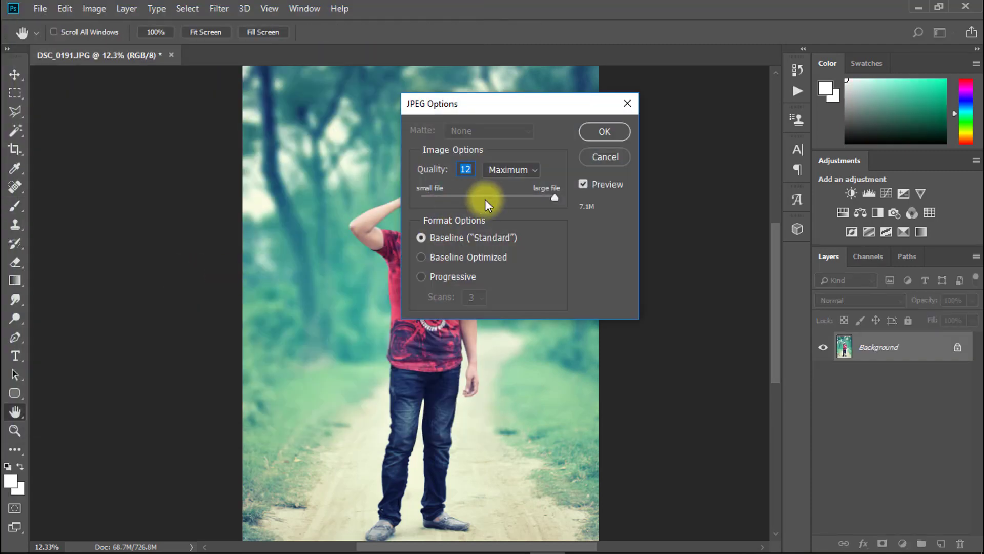
{"action": "left_click", "coordinate": [602, 131]}
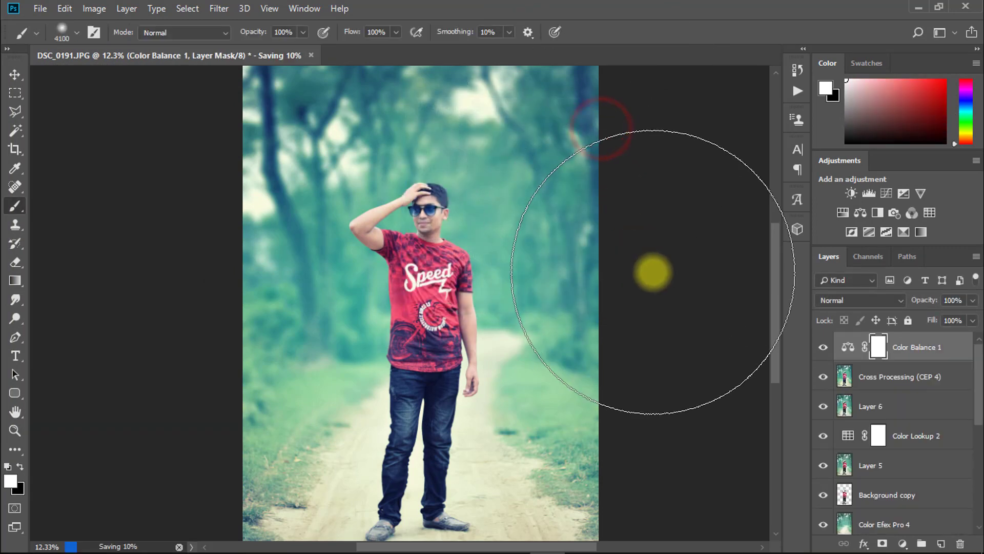